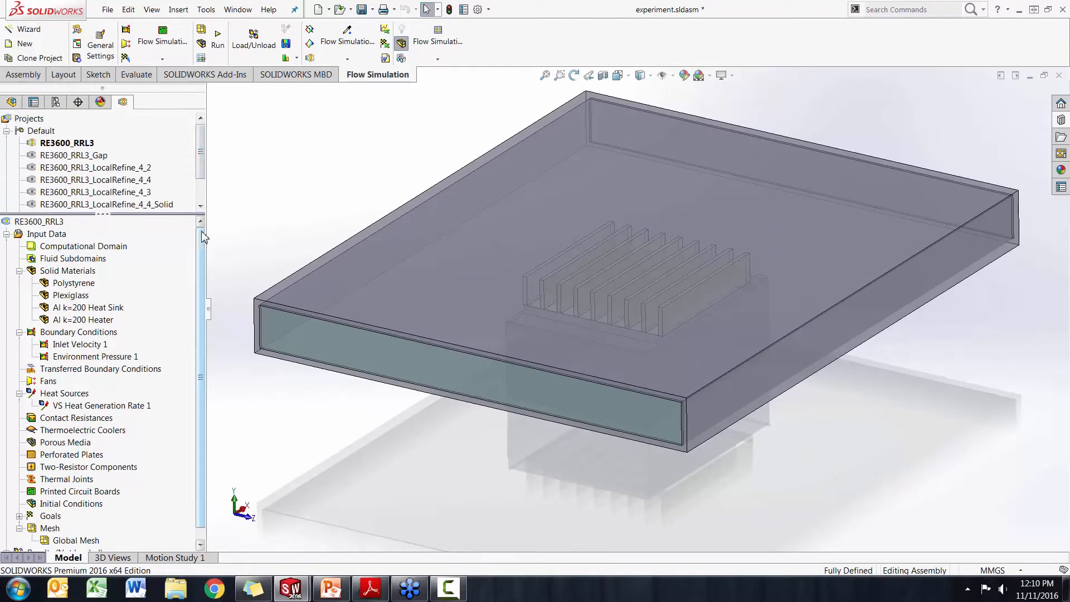
pyautogui.scroll(-1, 61, 199)
pyautogui.rightClick(59, 195)
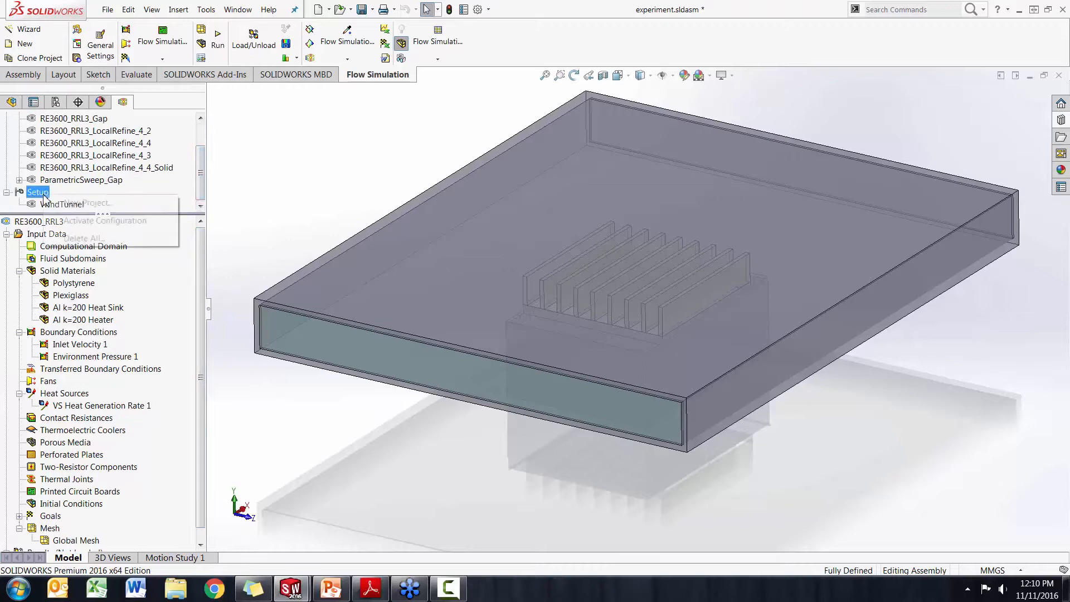
pyautogui.click(84, 204)
pyautogui.click(27, 139)
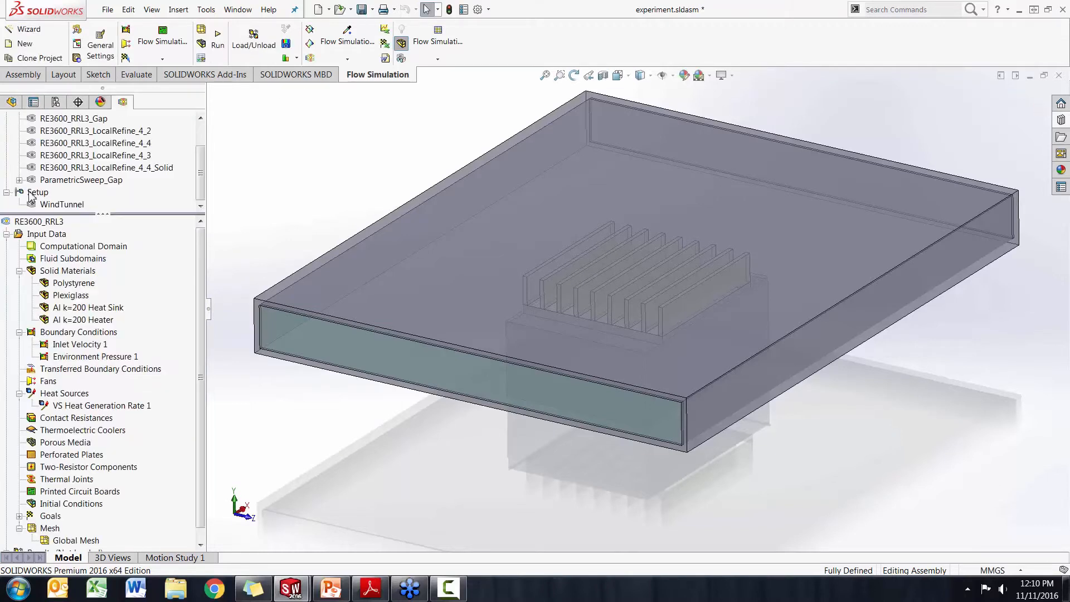
# - Activate the assembly's Setup configuration and return to the flow simulation project tree
pyautogui.click(55, 102)
pyautogui.rightClick(47, 160)
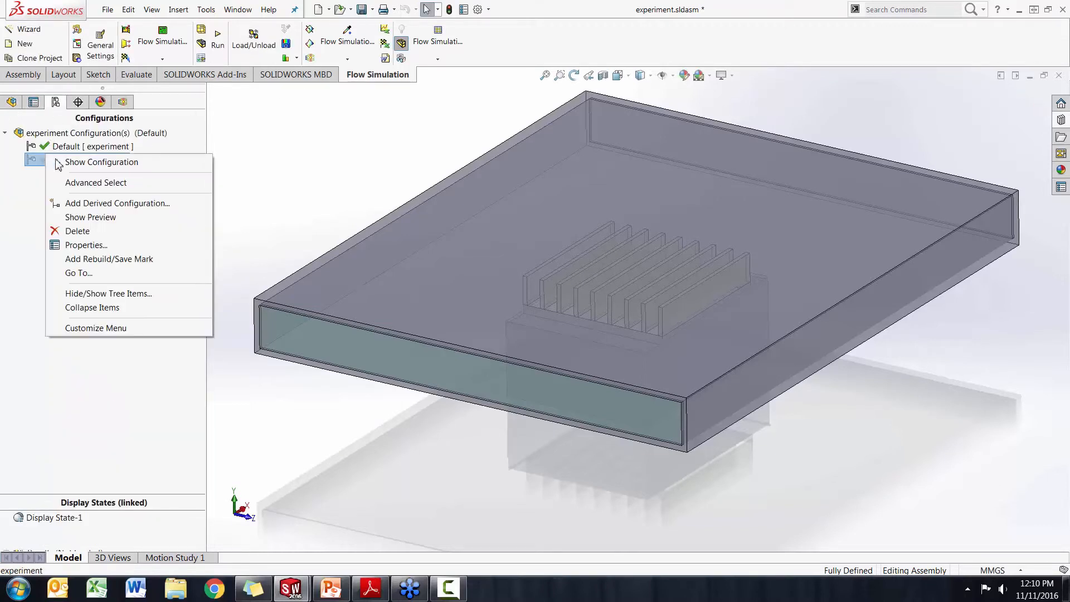
pyautogui.click(83, 162)
pyautogui.click(124, 103)
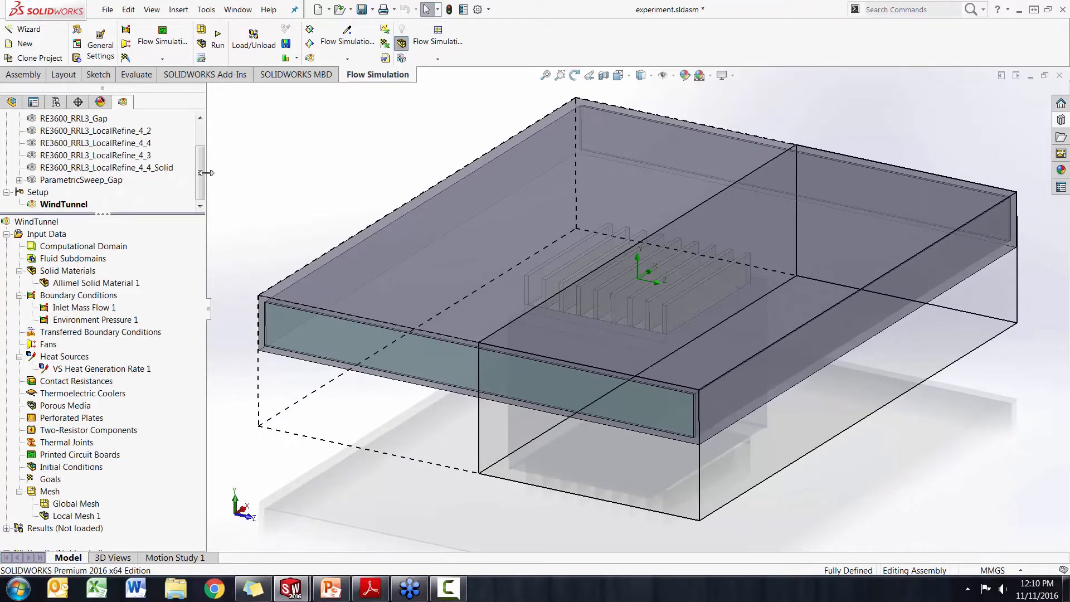
# - Start a new flow project with the Wizard, named WindTunnel2, in the current configuration
pyautogui.moveTo(365, 236); pyautogui.dragTo(350, 232, button='middle')
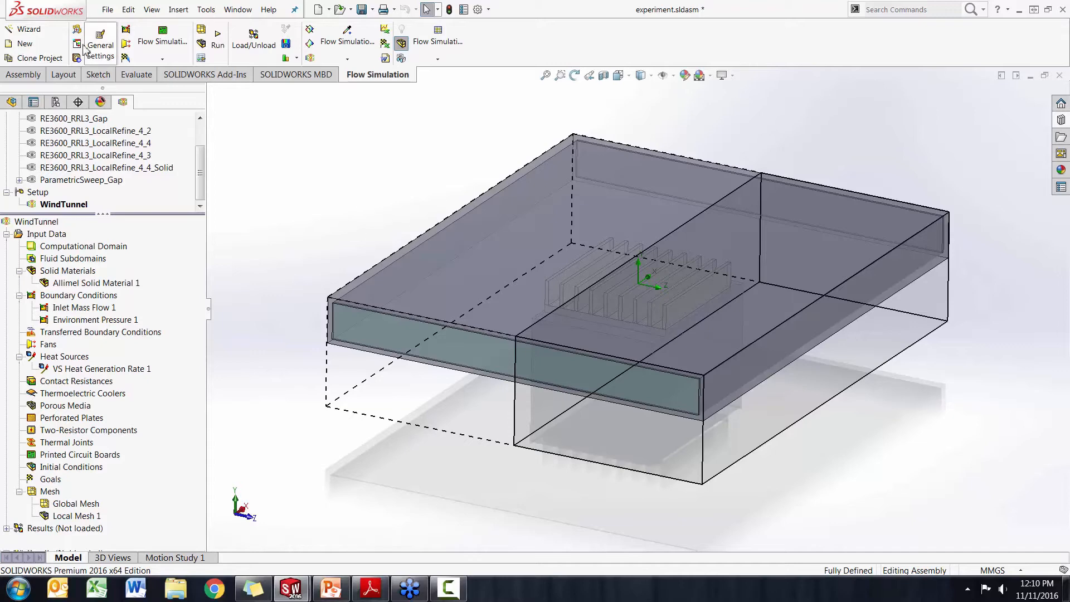
pyautogui.click(38, 31)
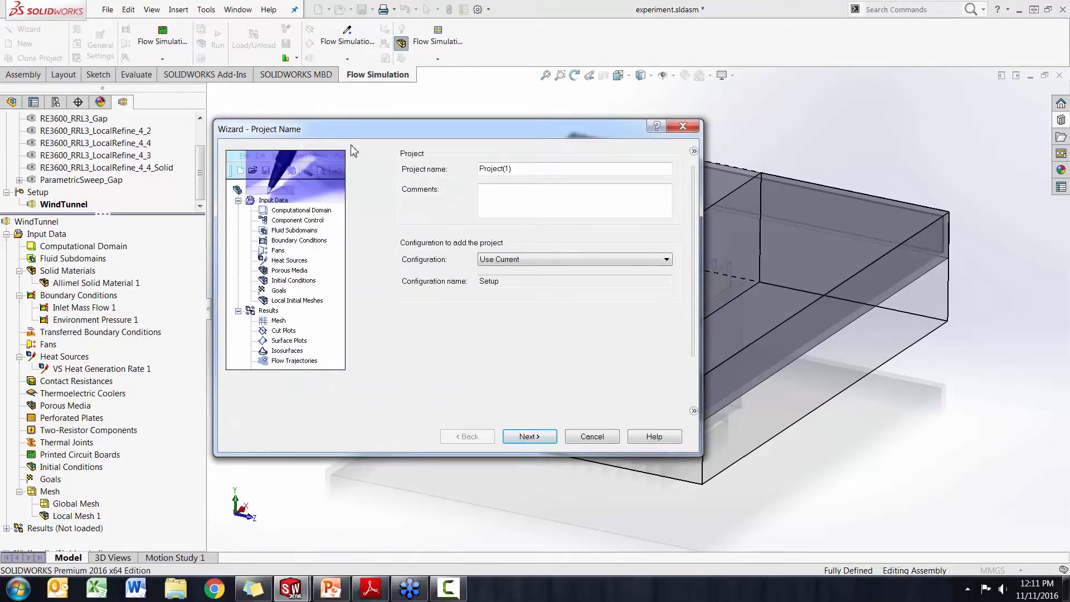
pyautogui.moveTo(415, 134); pyautogui.dragTo(435, 131)
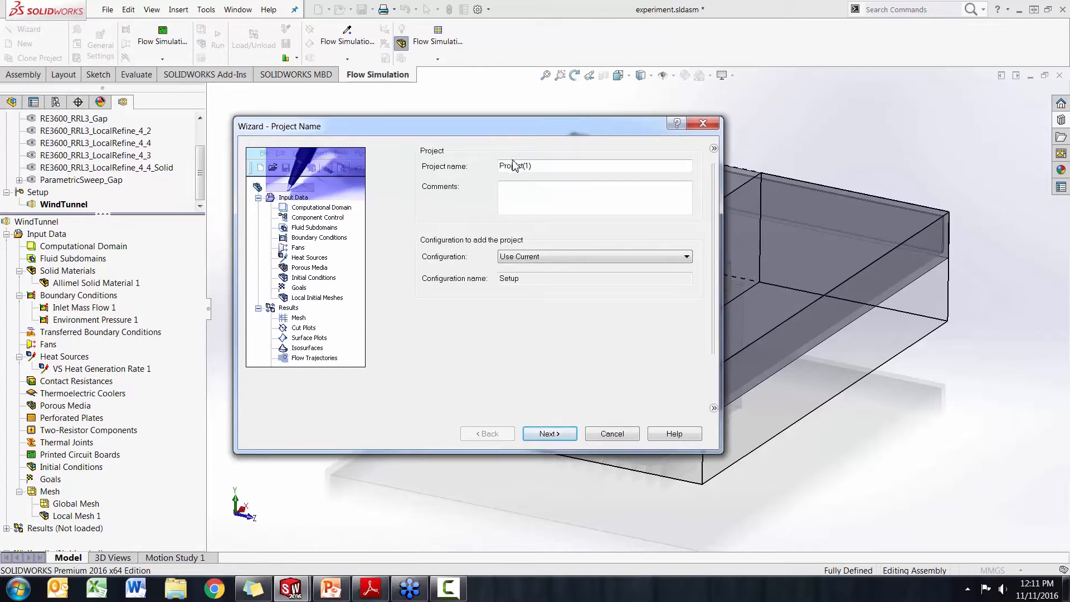
pyautogui.moveTo(549, 167); pyautogui.dragTo(449, 168)
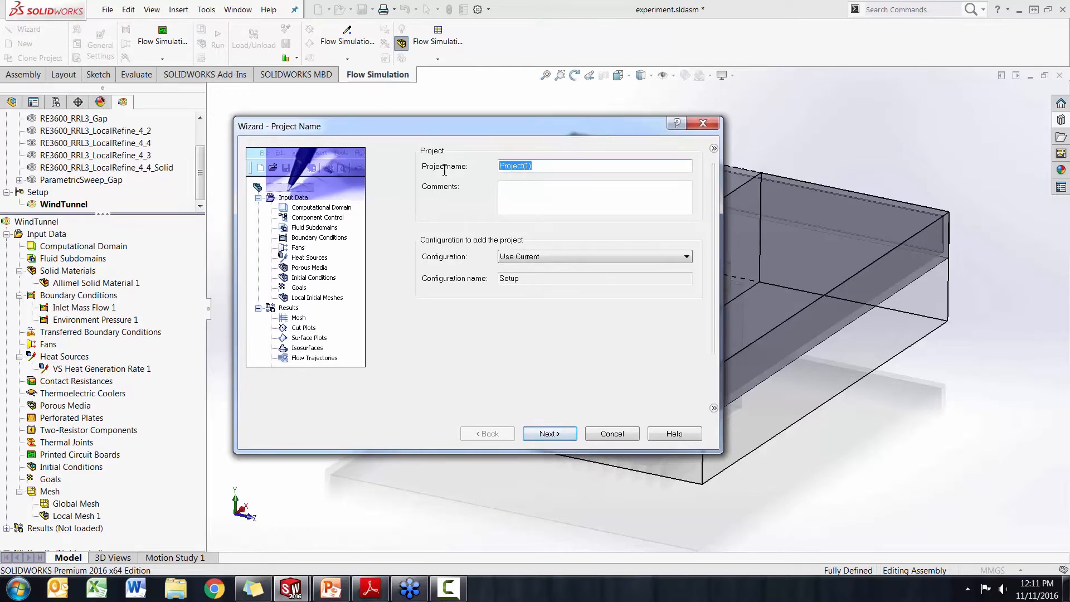
pyautogui.write('WindTunnel2')
pyautogui.click(549, 434)
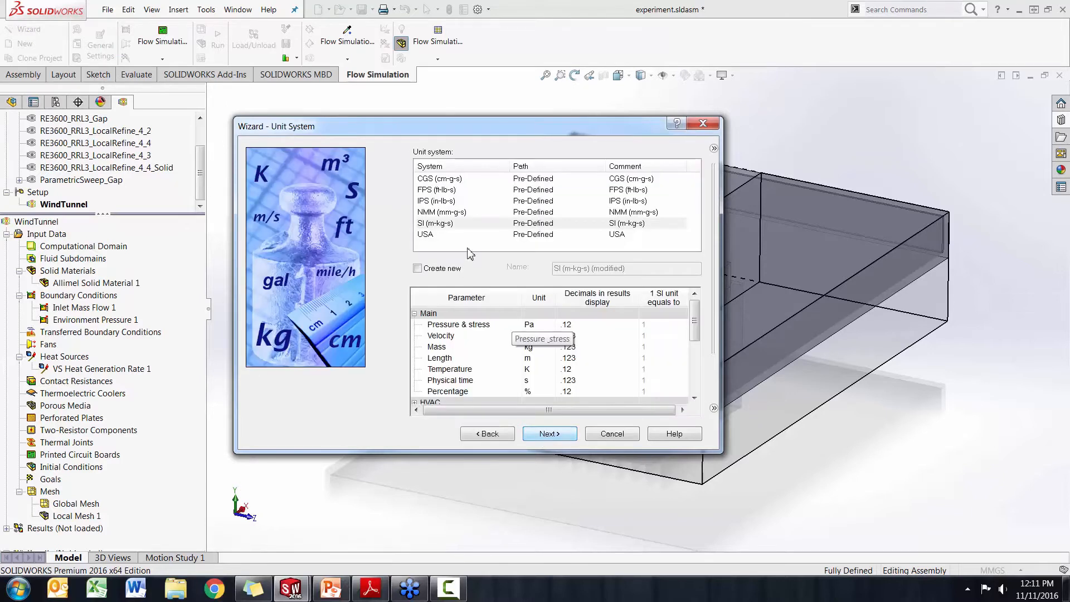
# - Choose the SI (m-kg-s) unit system for the project and set its temperature unit to °C
pyautogui.click(467, 223)
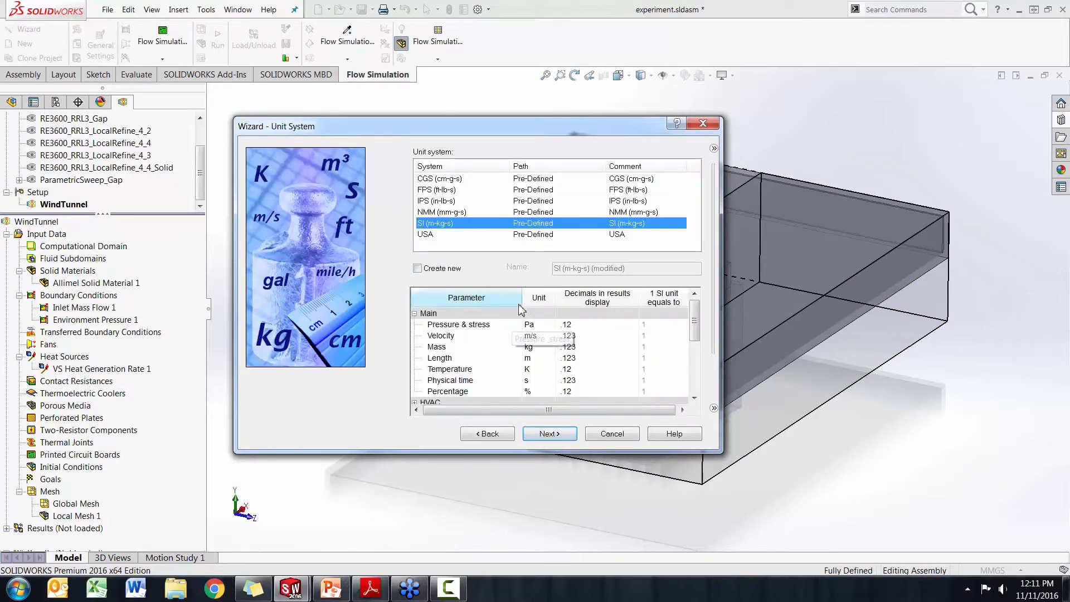
pyautogui.click(549, 370)
pyautogui.click(549, 370)
pyautogui.click(543, 389)
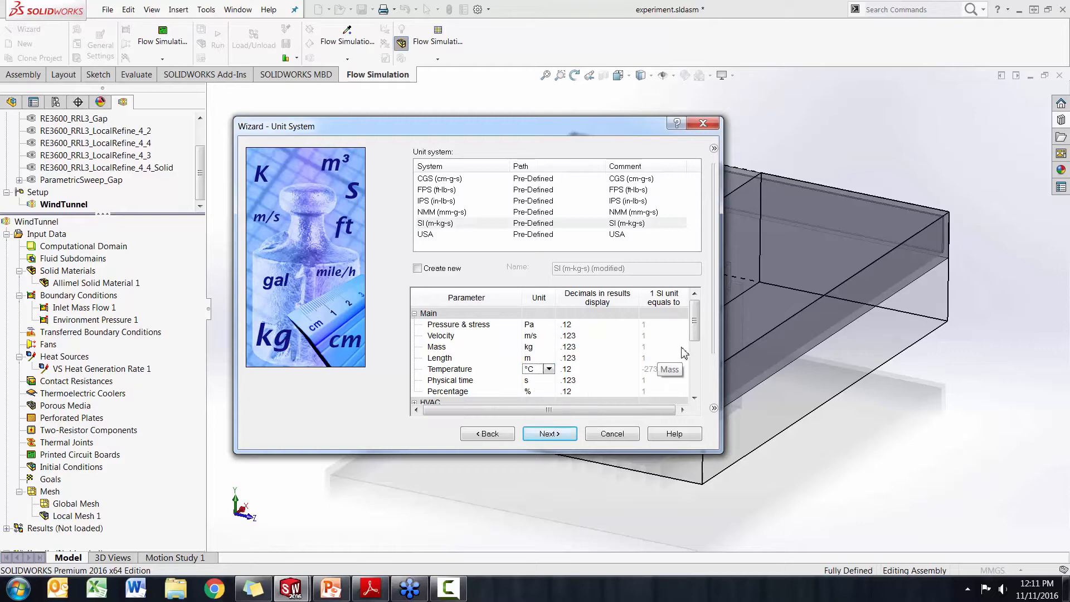
pyautogui.click(538, 435)
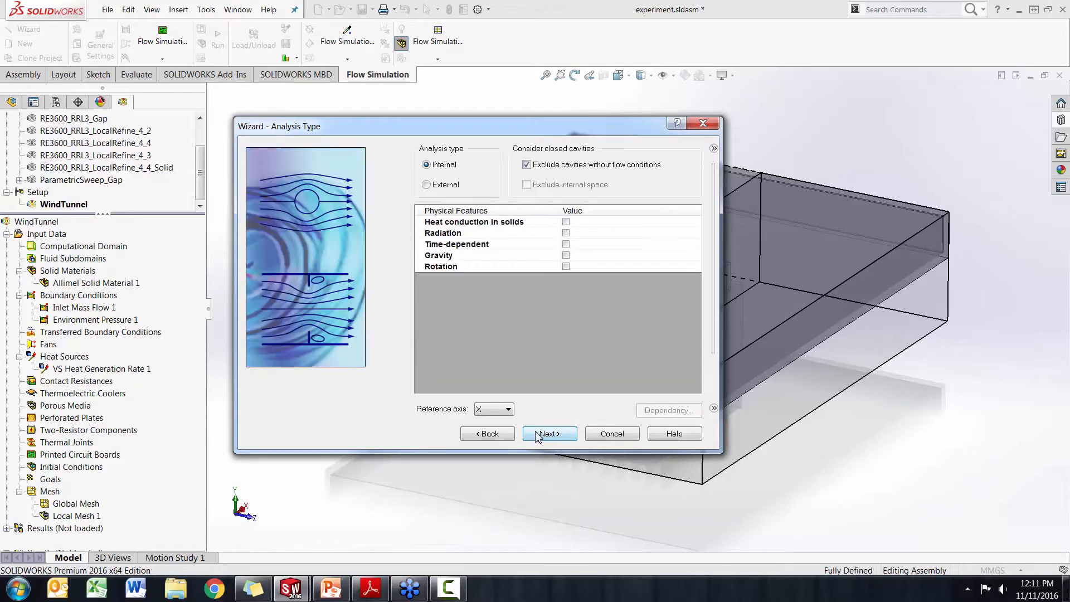
# - Enable heat conduction in solids and gravity for the internal analysis
pyautogui.moveTo(493, 131); pyautogui.dragTo(328, 106)
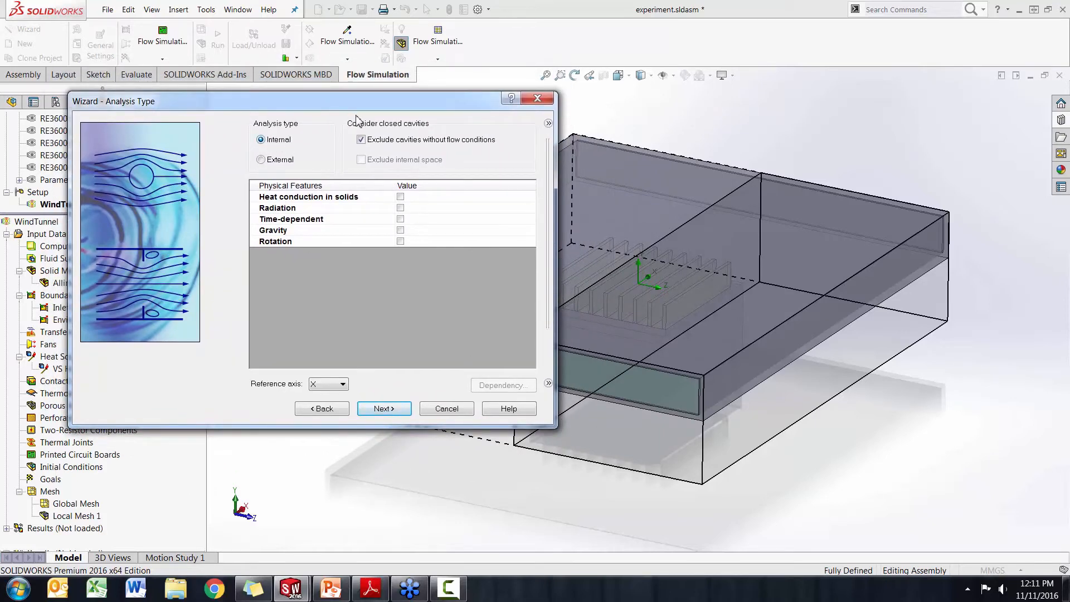
pyautogui.moveTo(360, 110); pyautogui.dragTo(279, 118)
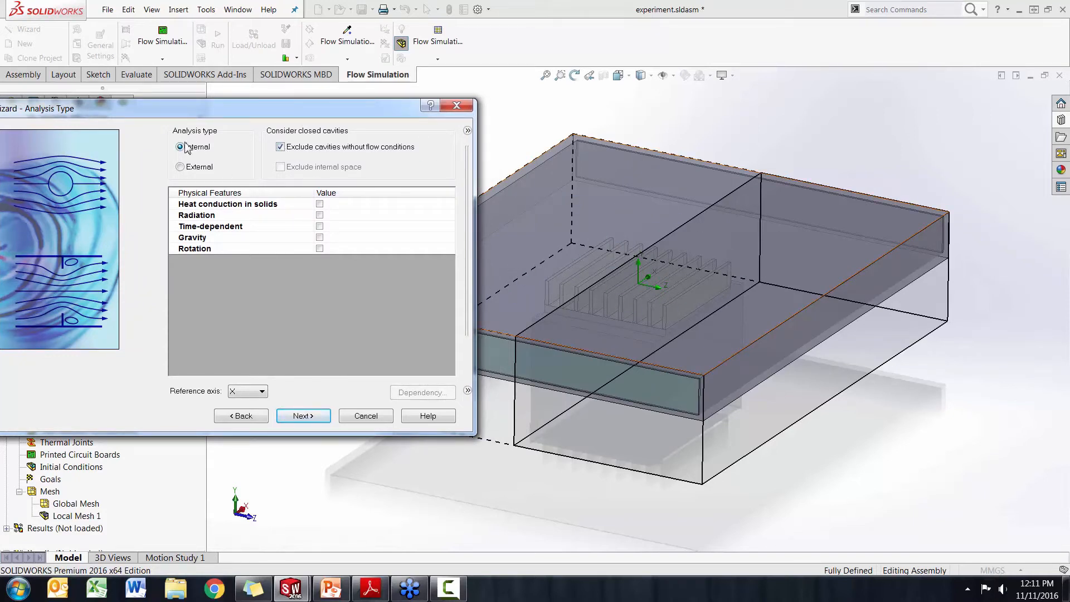
pyautogui.moveTo(247, 109); pyautogui.dragTo(270, 106)
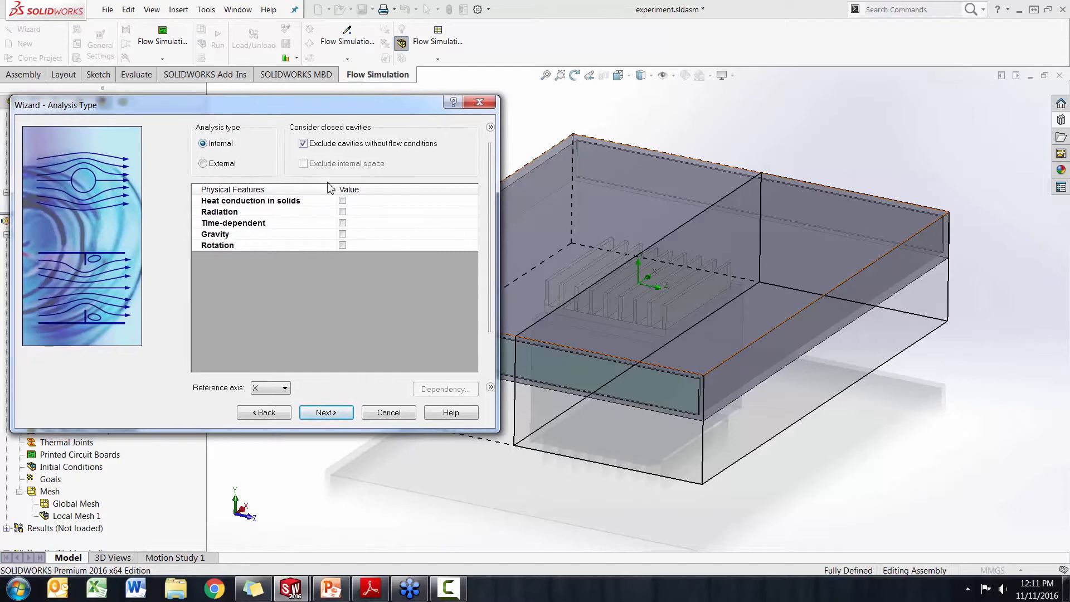
pyautogui.click(342, 201)
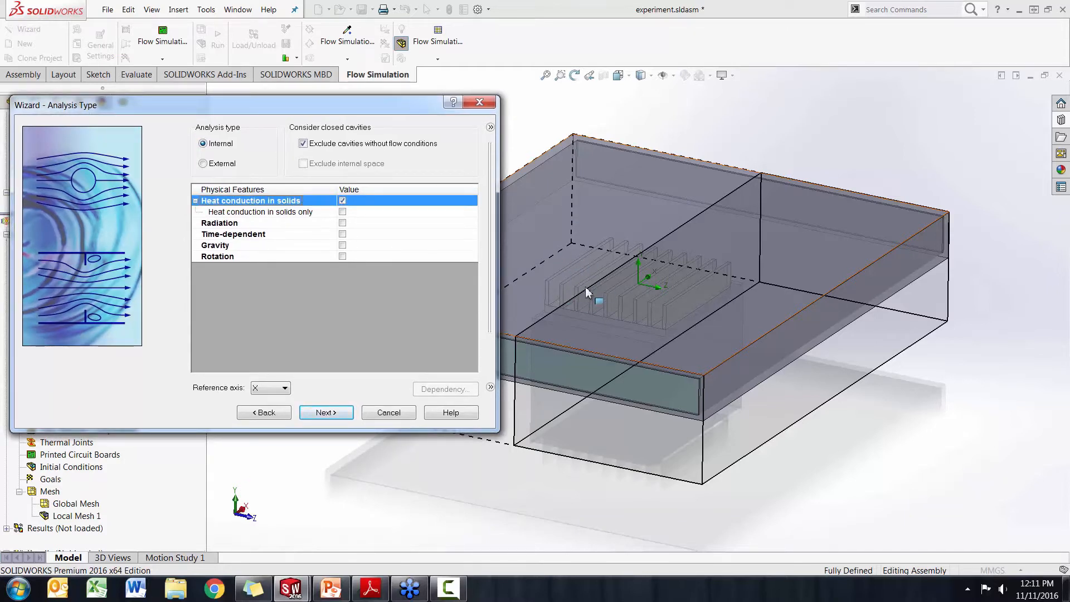
pyautogui.click(343, 246)
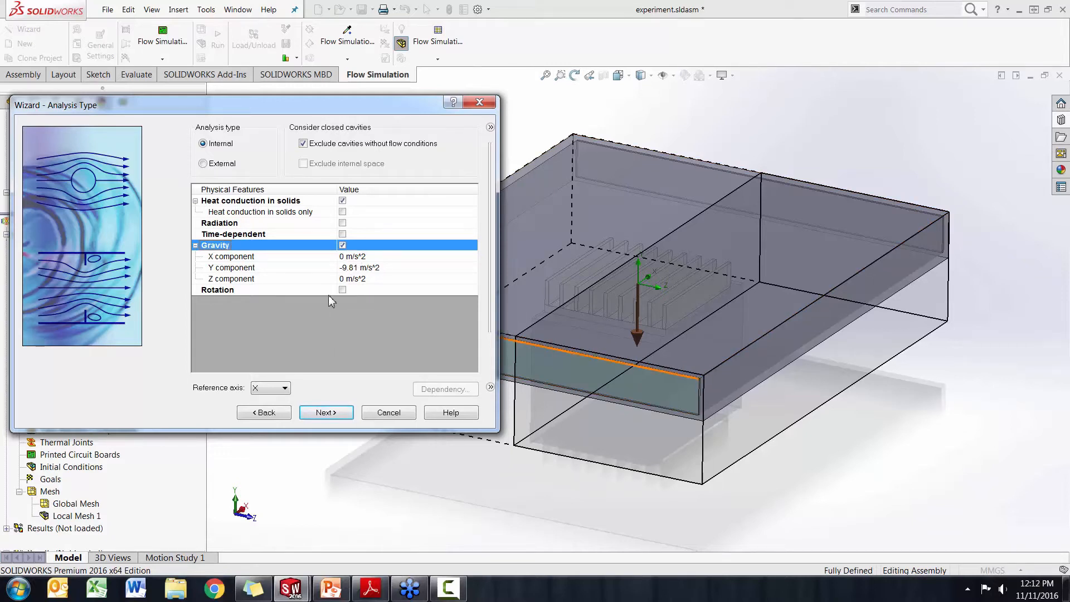
pyautogui.click(324, 417)
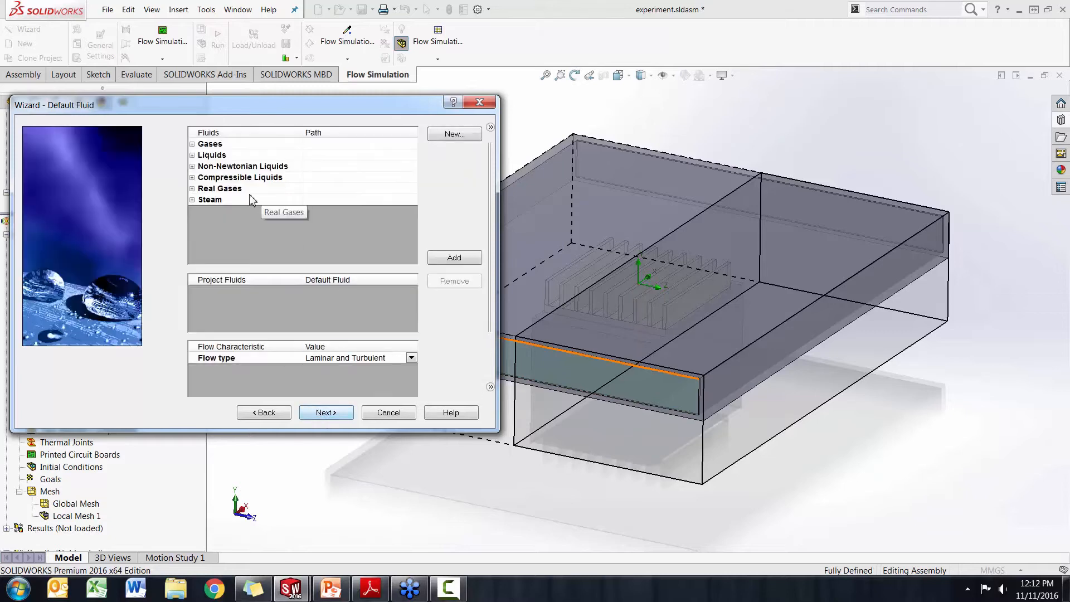
# - Add the pre-defined gas Air as the project's default fluid
pyautogui.click(192, 143)
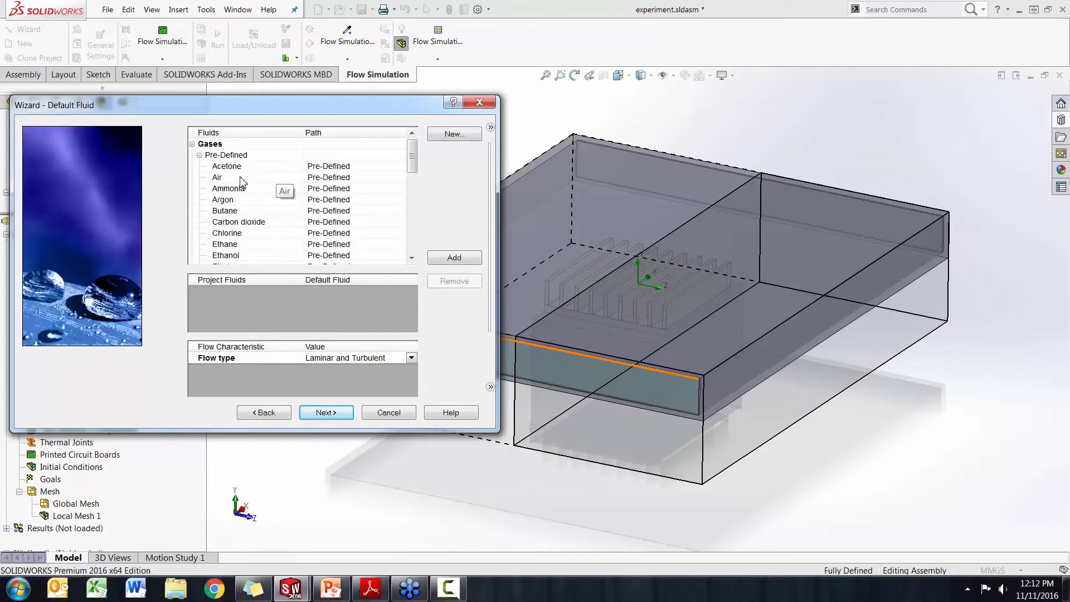
pyautogui.doubleClick(241, 178)
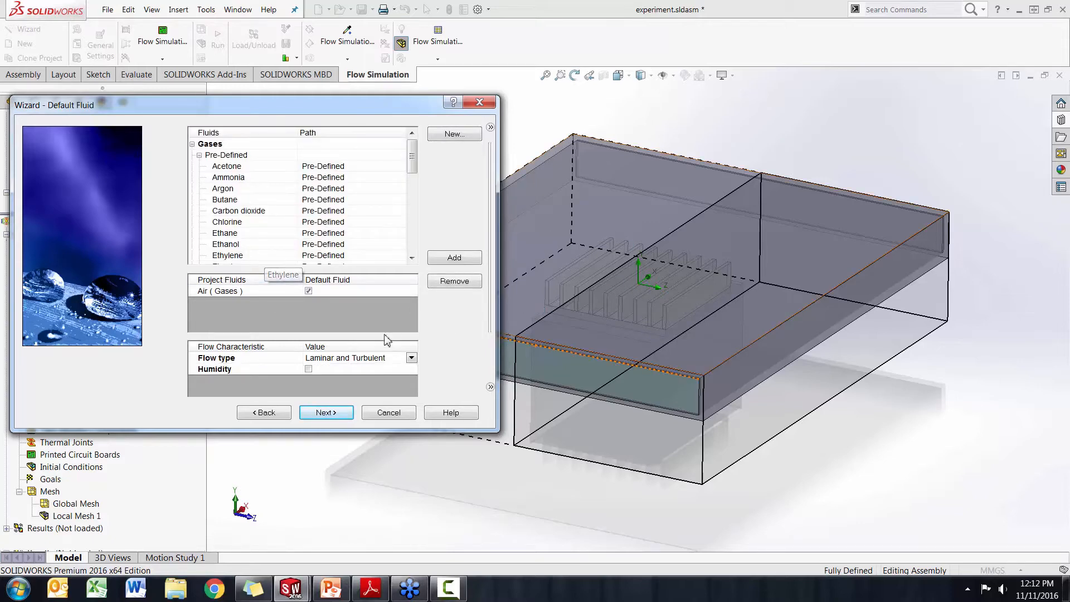
pyautogui.click(341, 412)
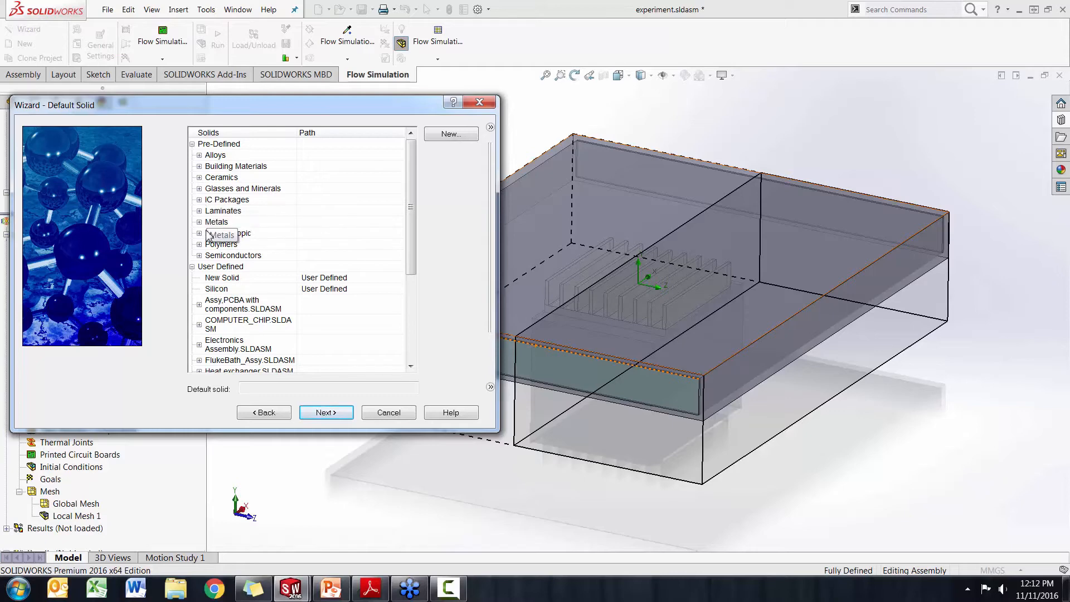
# - Set the default solid to Insulator from the pre-defined Glasses and Minerals materials
pyautogui.moveTo(278, 106); pyautogui.dragTo(315, 109)
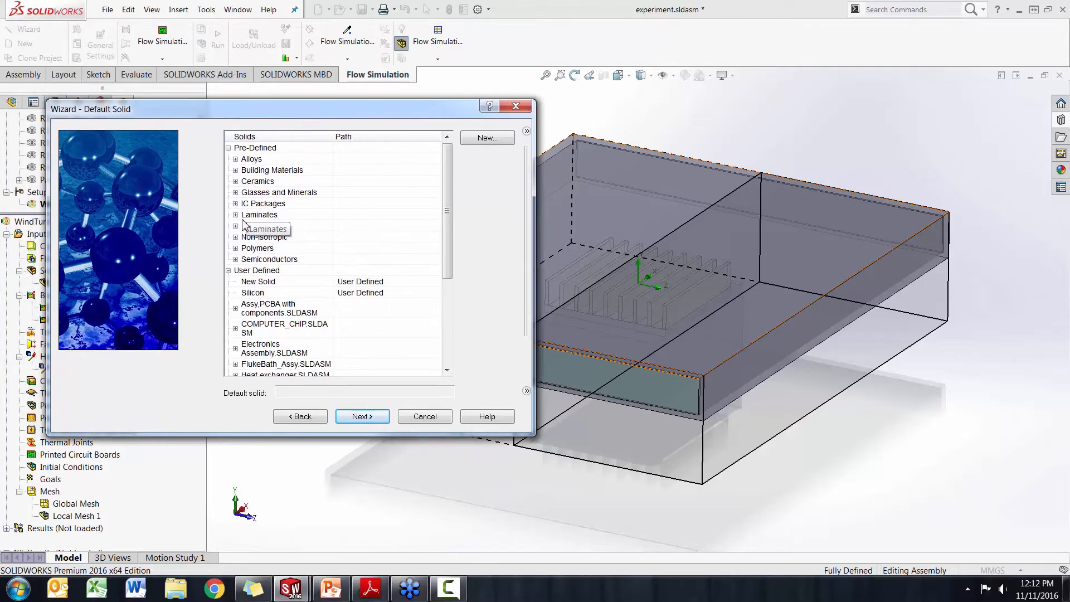
pyautogui.click(235, 193)
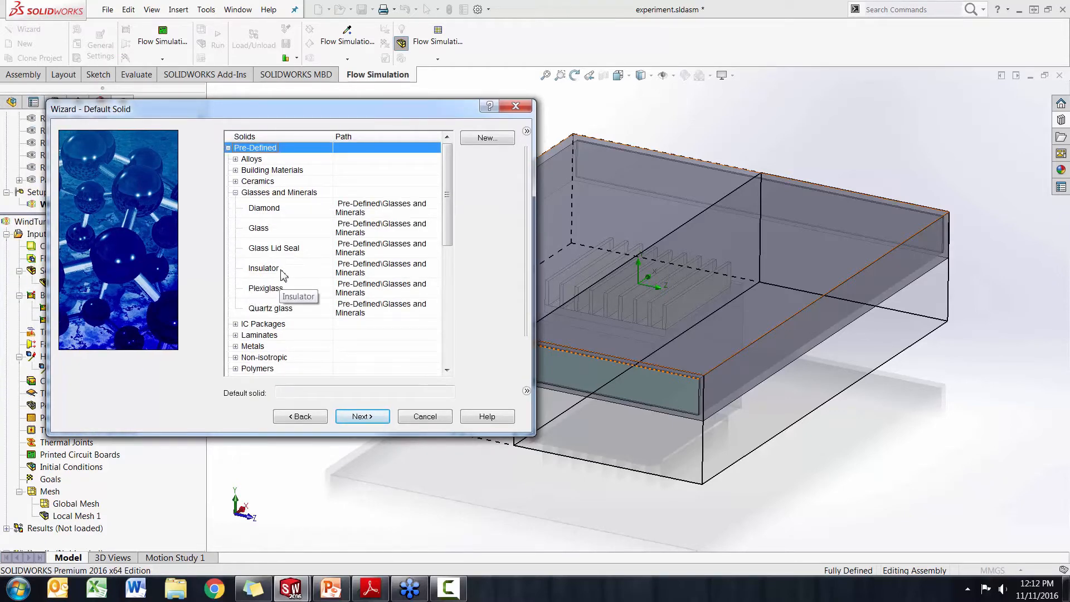
pyautogui.click(282, 271)
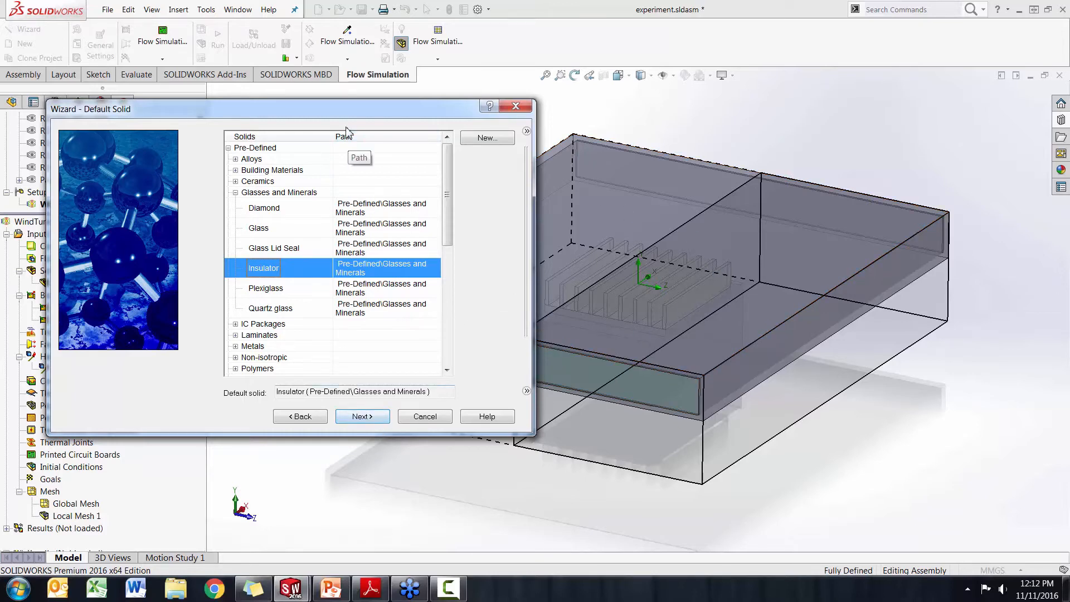
pyautogui.moveTo(349, 122); pyautogui.dragTo(461, 152)
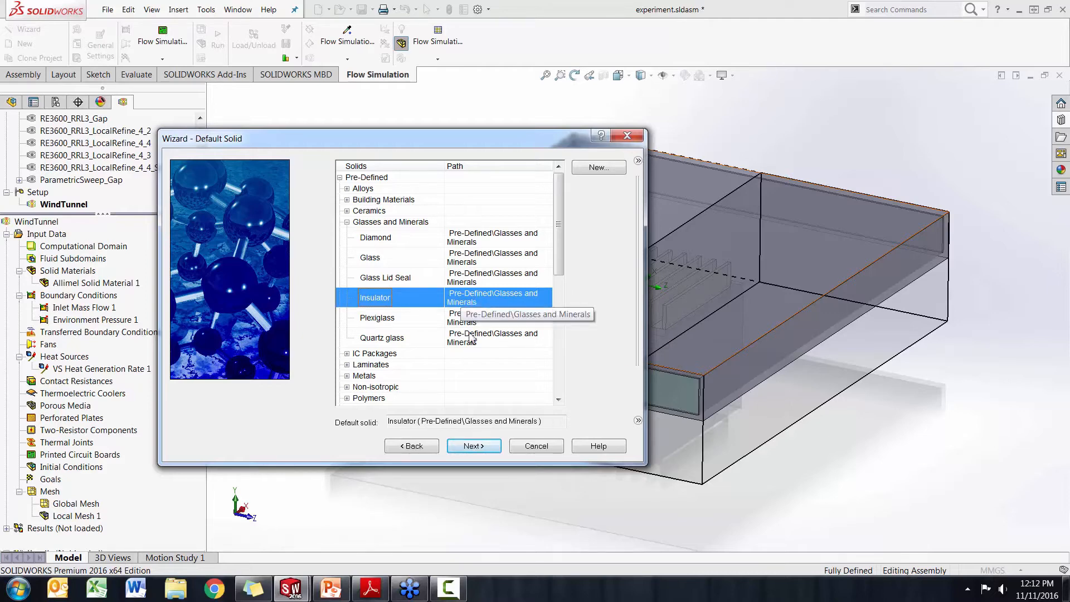
pyautogui.click(475, 448)
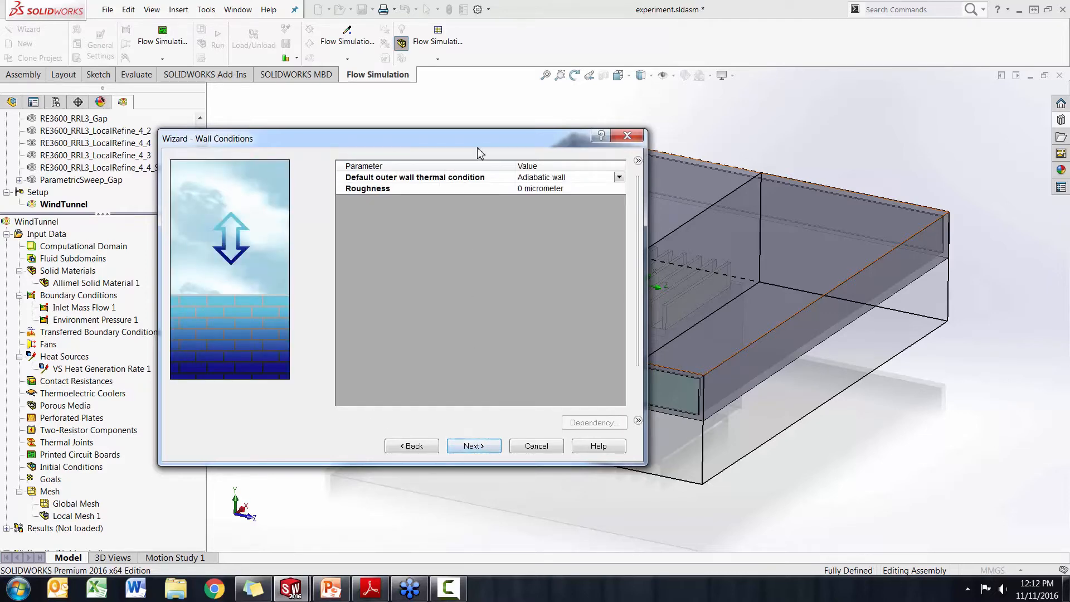
# - Set the default outer wall thermal condition to a heat transfer coefficient of 5 W/m^2/K
pyautogui.moveTo(478, 147); pyautogui.dragTo(334, 134)
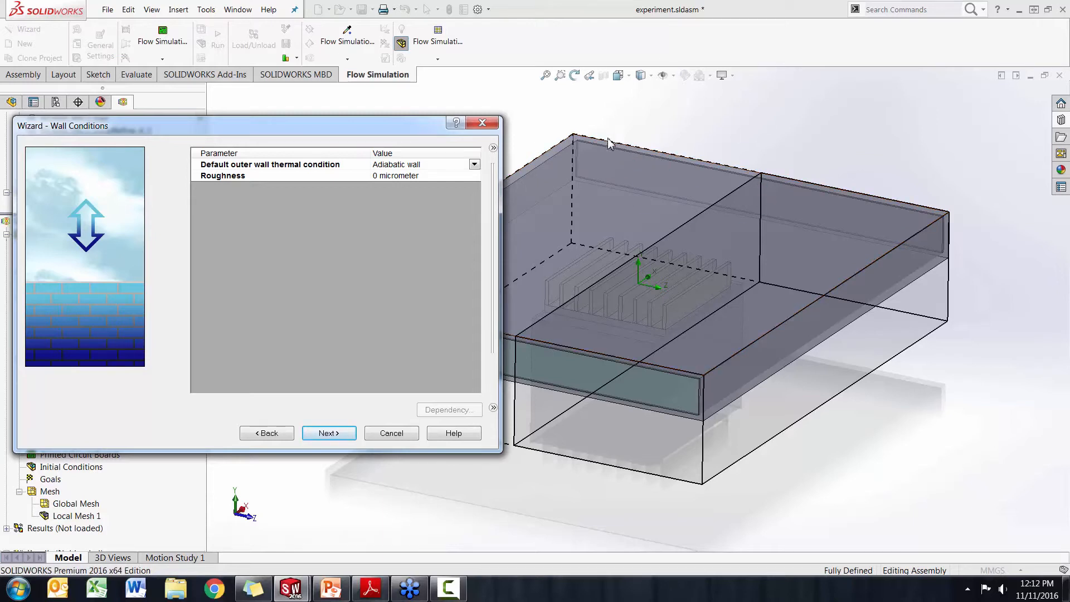
pyautogui.click(474, 164)
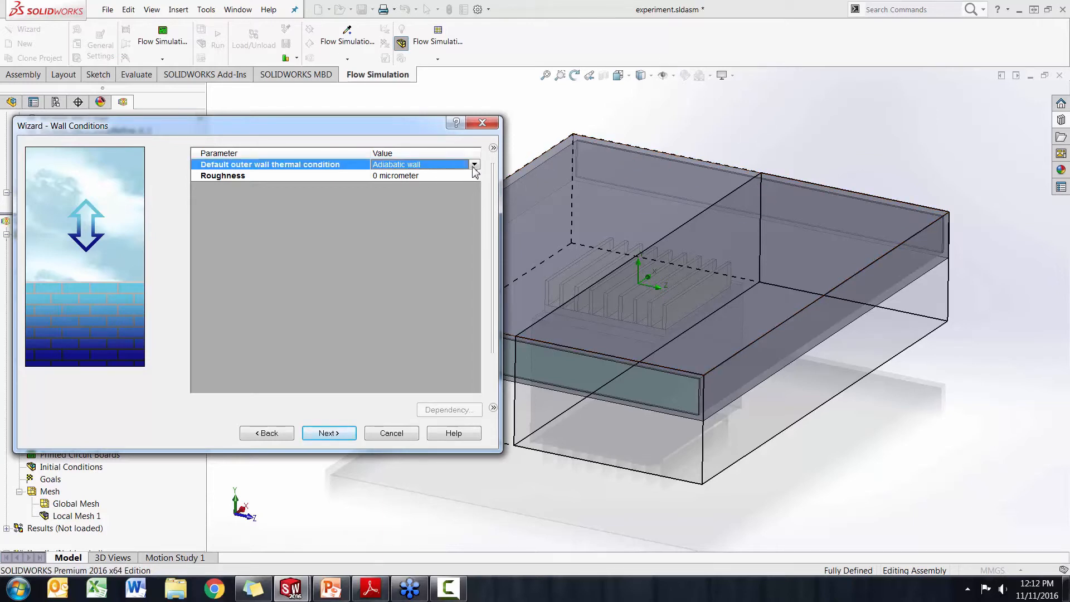
pyautogui.click(475, 165)
pyautogui.click(456, 185)
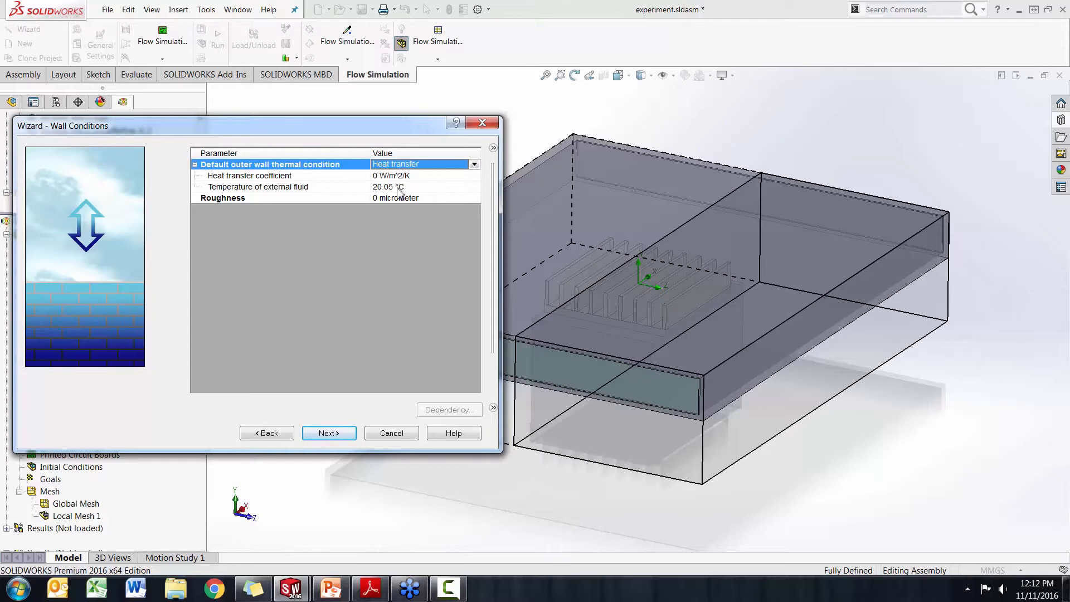
pyautogui.click(379, 175)
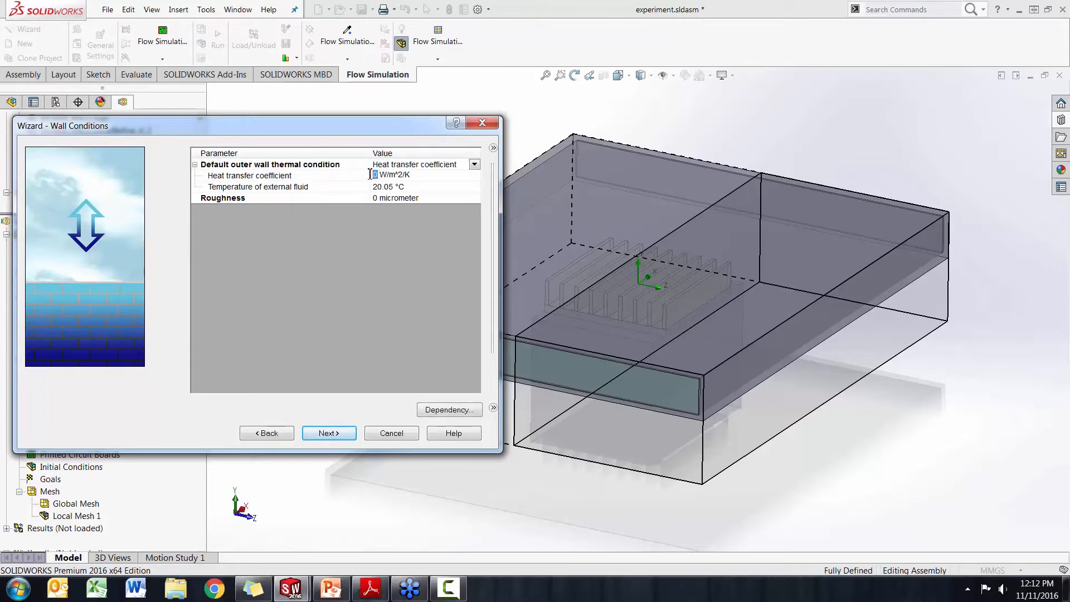
pyautogui.click(377, 283)
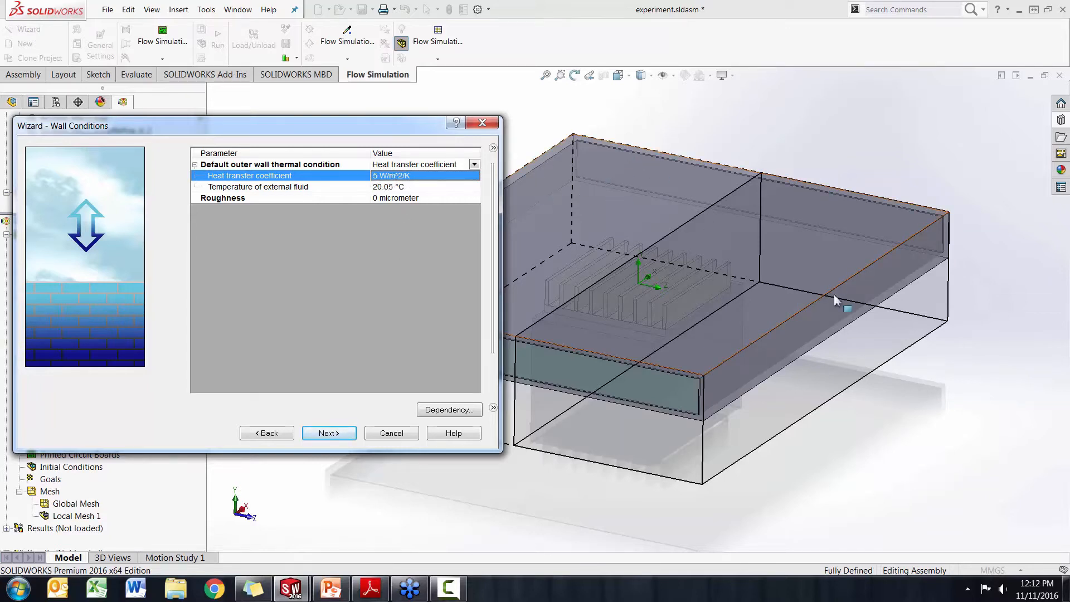
pyautogui.click(334, 435)
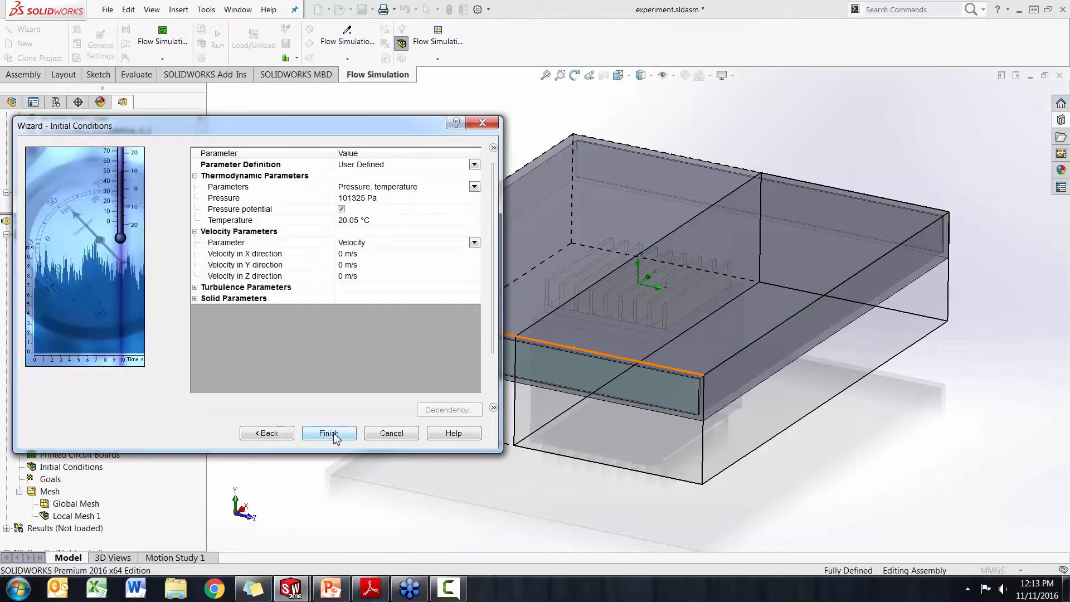
# - Accept the default initial conditions and finish the Wizard to create the project
pyautogui.moveTo(310, 130); pyautogui.dragTo(385, 142)
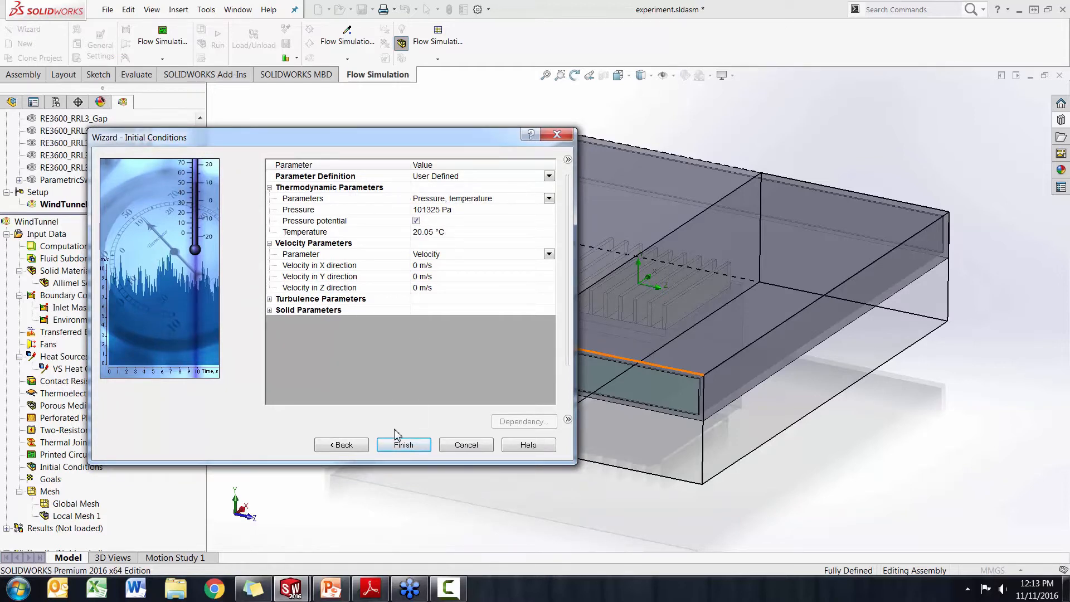
pyautogui.click(403, 445)
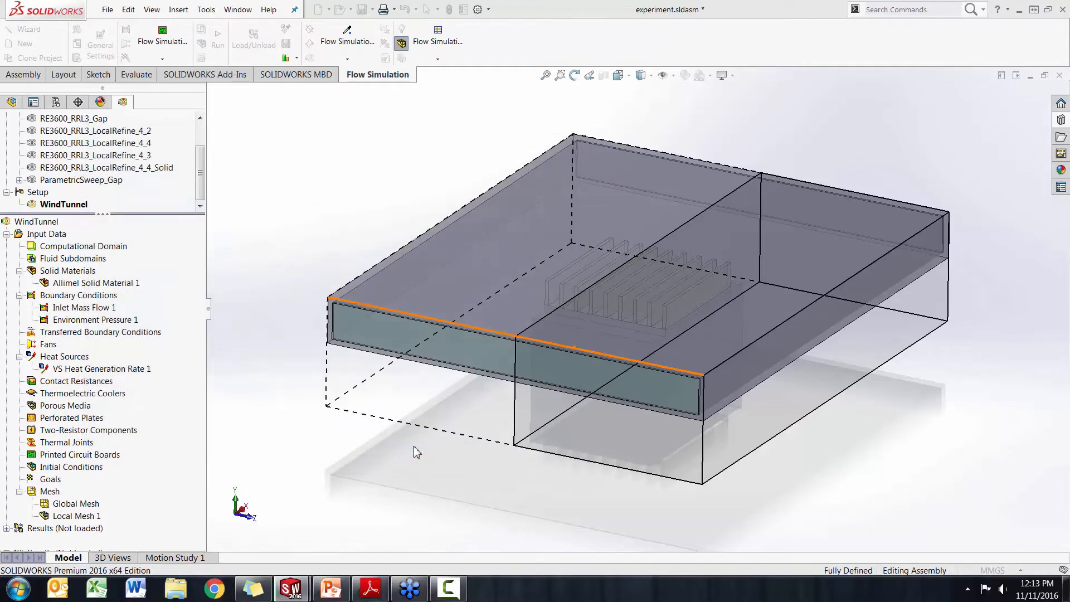
pyautogui.moveTo(413, 446); pyautogui.dragTo(375, 446, button='middle')
pyautogui.moveTo(526, 436); pyautogui.dragTo(512, 402, button='middle')
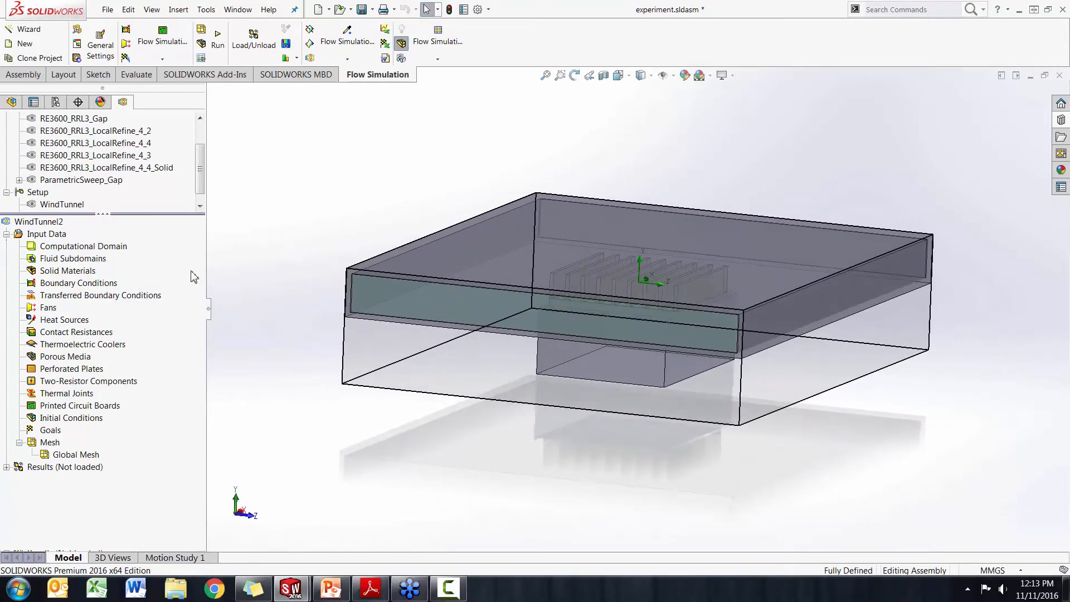
# - Edit the computational domain to end at 0 m on the Z min side, with a Symmetry condition on that boundary
pyautogui.rightClick(103, 249)
pyautogui.click(127, 257)
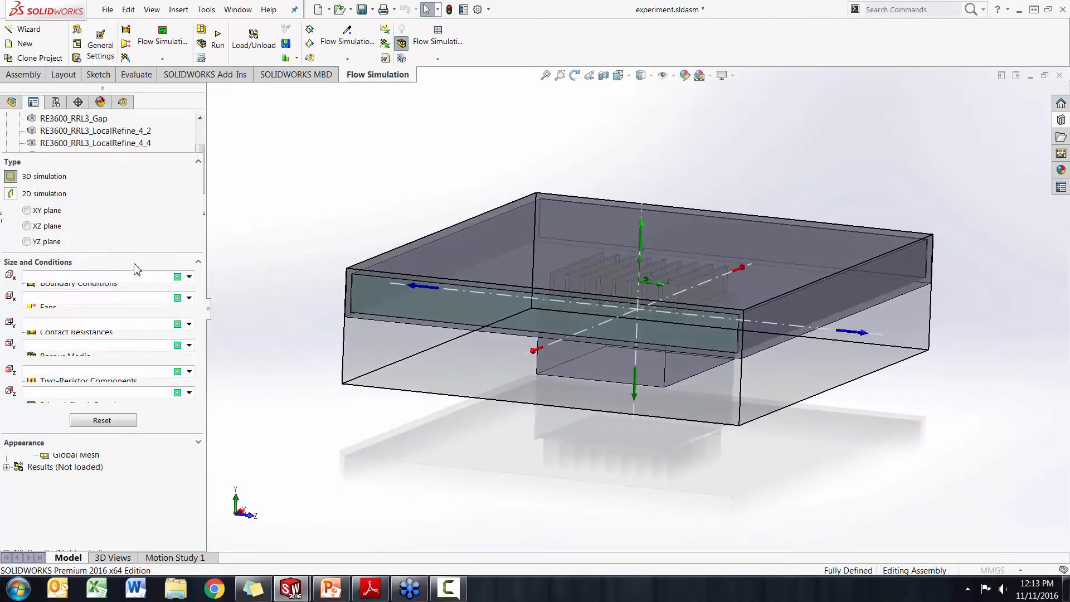
pyautogui.doubleClick(79, 344)
pyautogui.write('0')
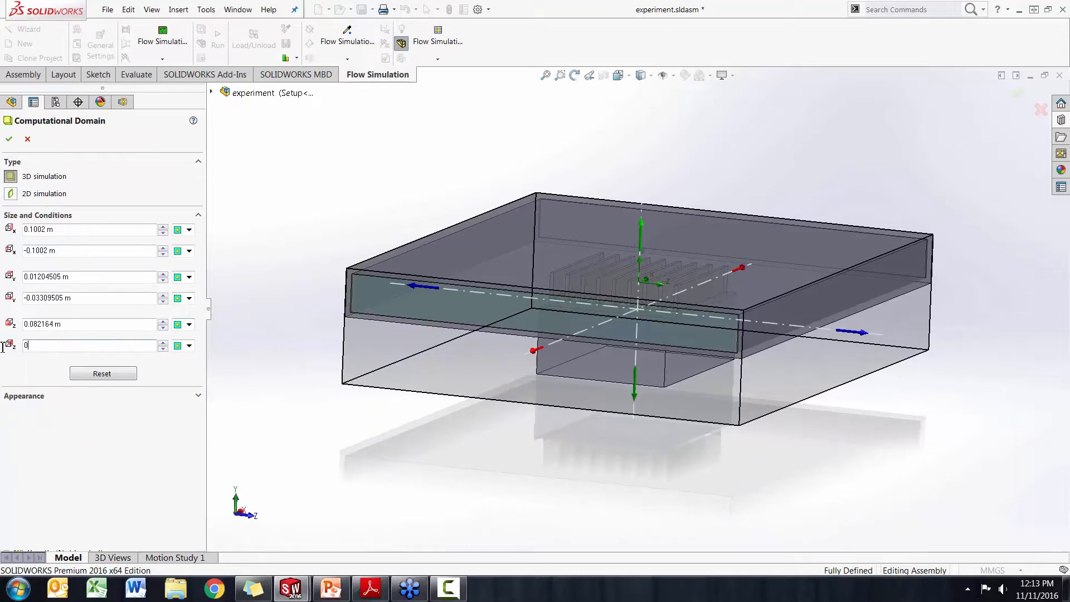
pyautogui.press('Return')
pyautogui.click(189, 345)
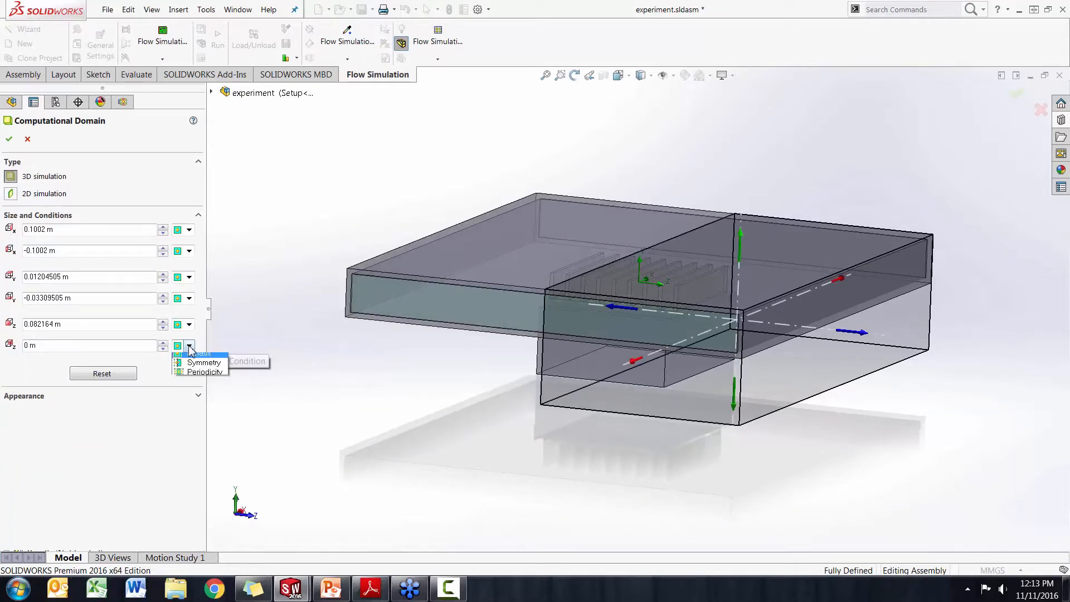
pyautogui.click(202, 373)
pyautogui.moveTo(396, 429); pyautogui.dragTo(439, 434, button='middle')
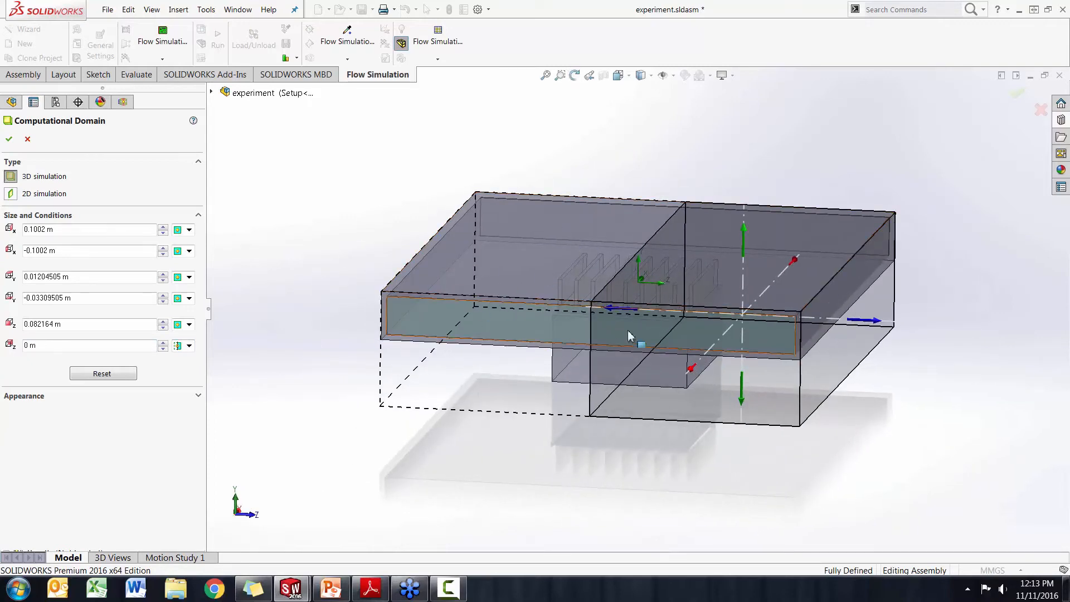
pyautogui.moveTo(602, 443)
pyautogui.mouseDown(button='middle')
pyautogui.moveTo(610, 425)
pyautogui.moveTo(583, 440)
pyautogui.mouseUp(button='middle')
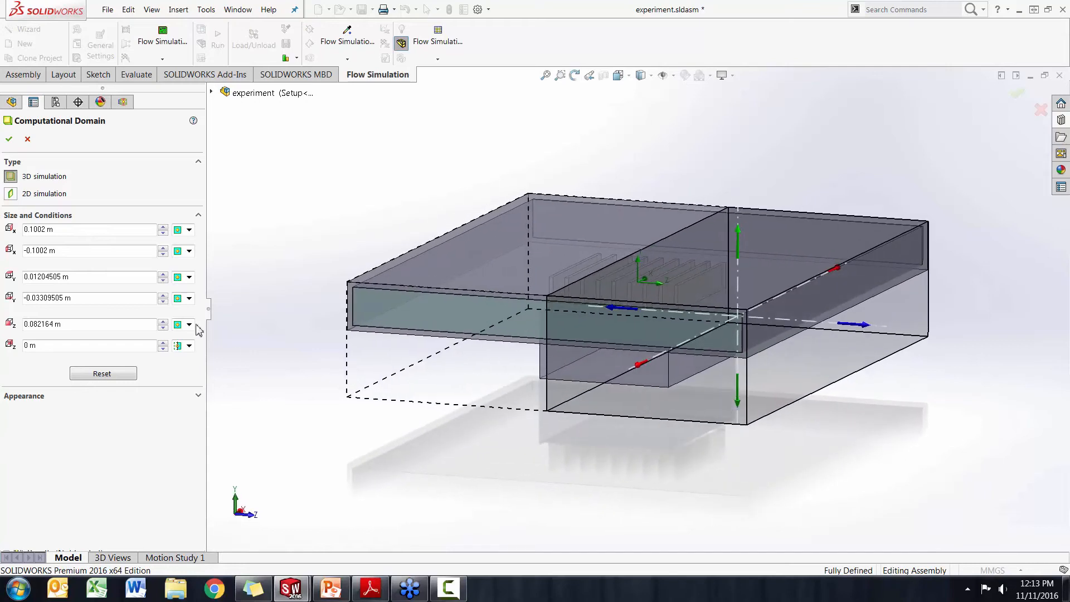
pyautogui.click(9, 141)
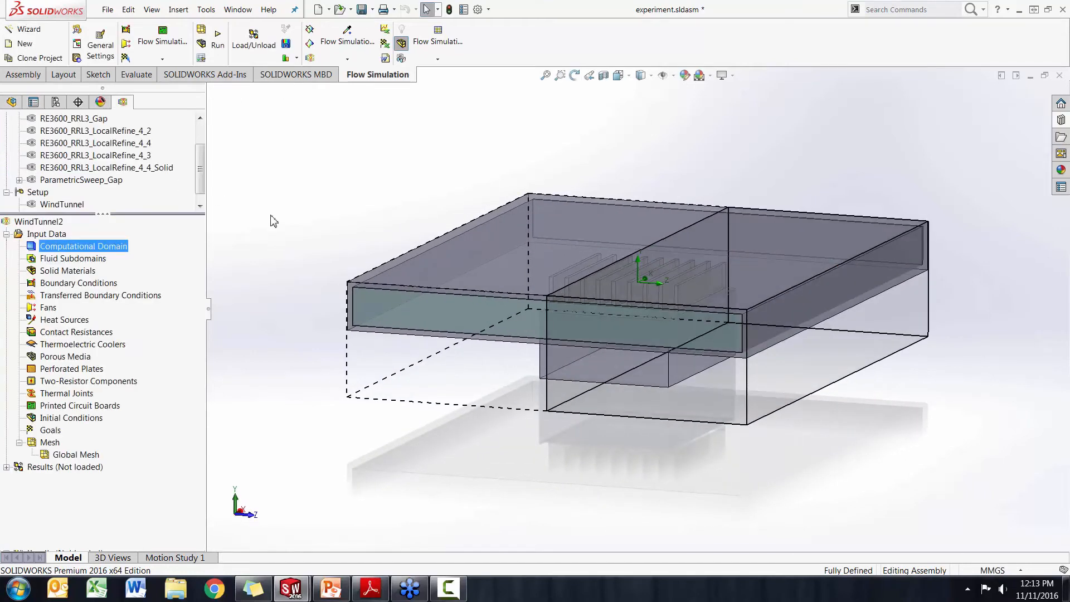
pyautogui.moveTo(270, 220)
pyautogui.mouseDown(button='middle')
pyautogui.moveTo(294, 220)
pyautogui.moveTo(269, 226)
pyautogui.moveTo(282, 232)
pyautogui.mouseUp(button='middle')
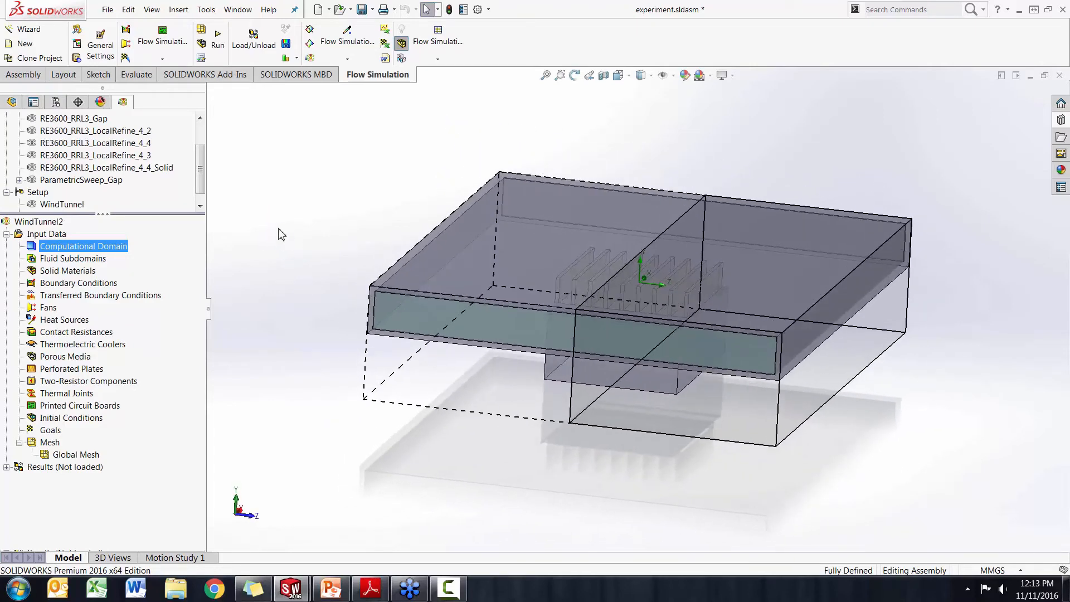
pyautogui.click(201, 209)
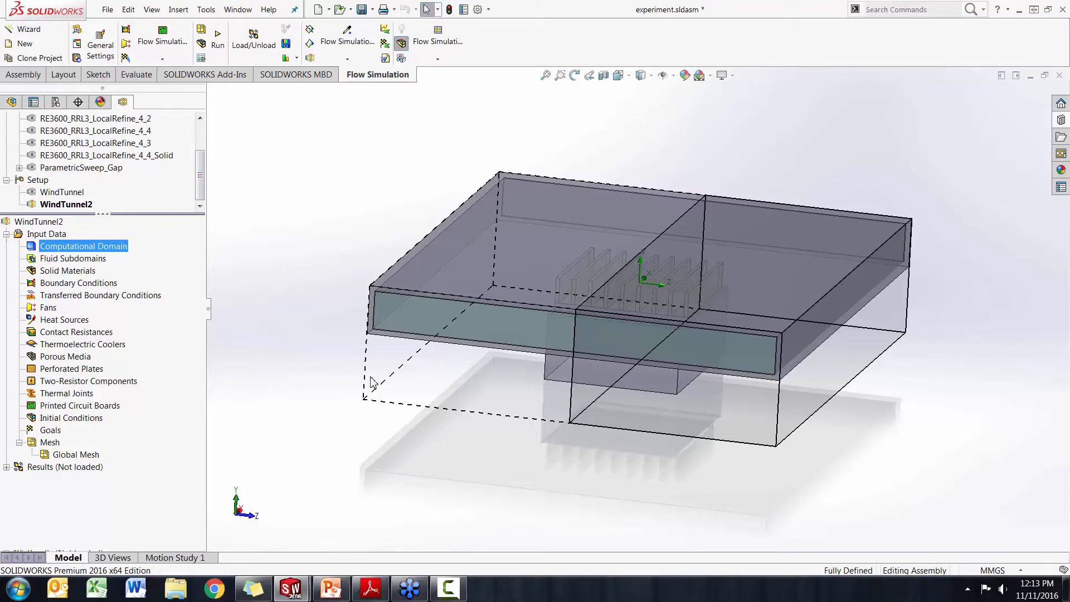
pyautogui.moveTo(374, 383); pyautogui.dragTo(341, 375, button='middle')
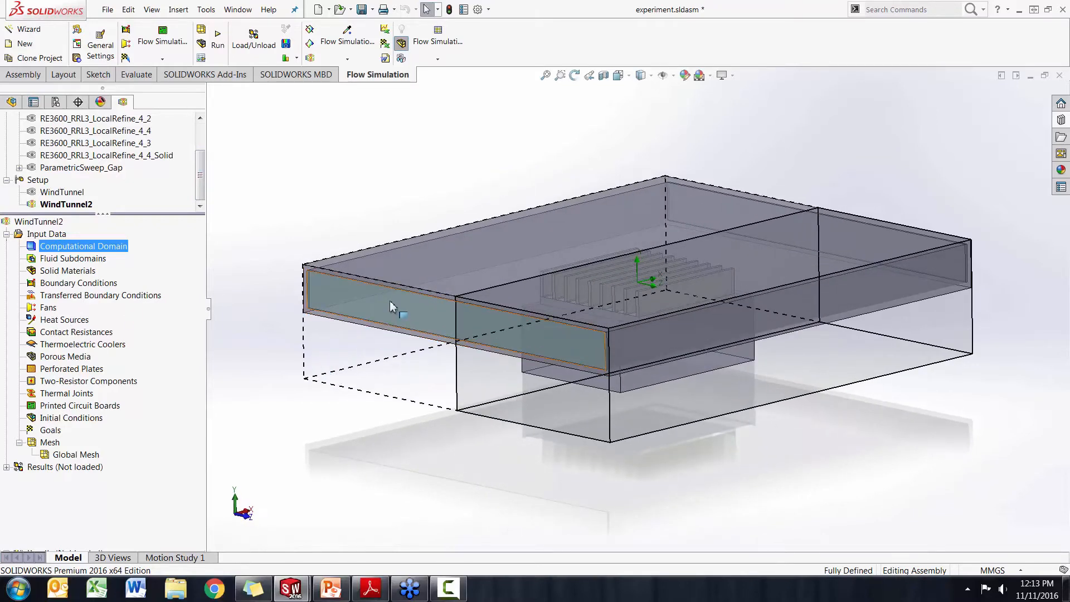
pyautogui.moveTo(245, 303); pyautogui.dragTo(242, 317, button='middle')
# - Assign the pre-defined alloy Brass as solid material to the testsection, heatsink, thinheater, inlet_lid and outlet_lid components
pyautogui.rightClick(56, 272)
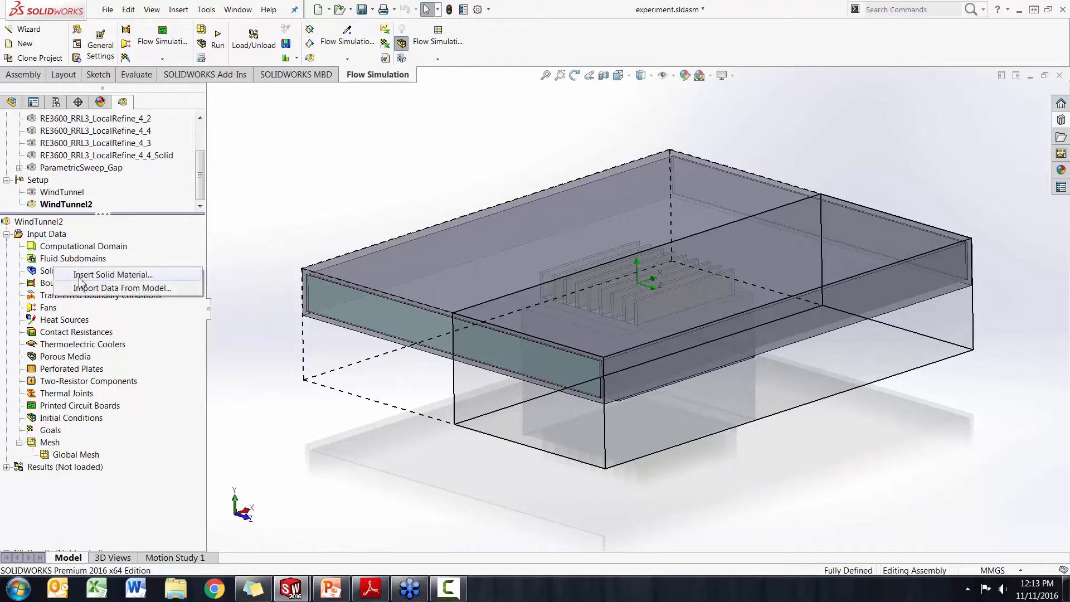
pyautogui.click(99, 275)
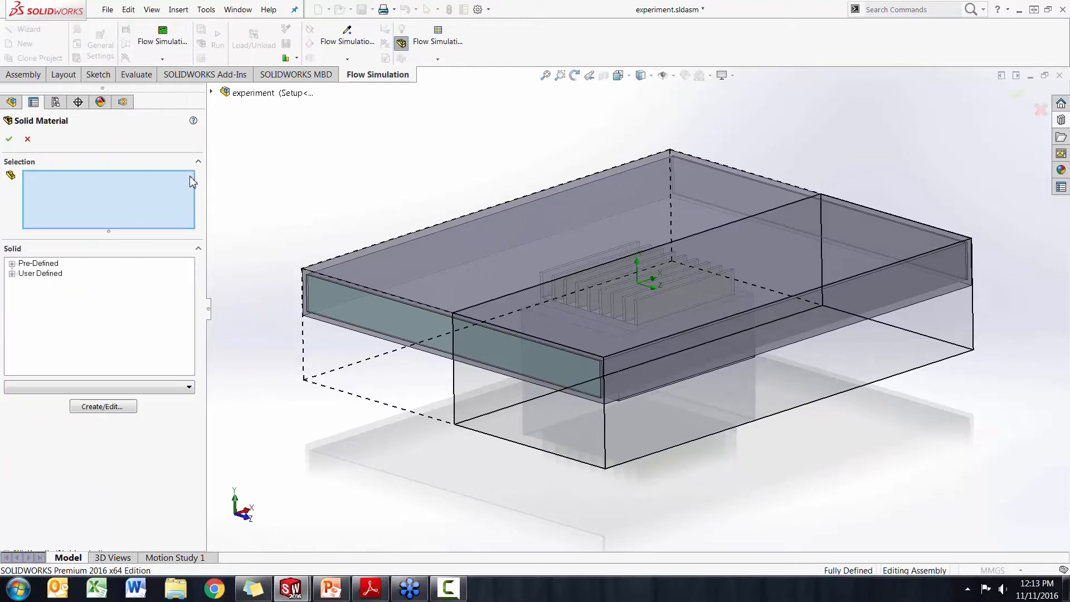
pyautogui.click(211, 92)
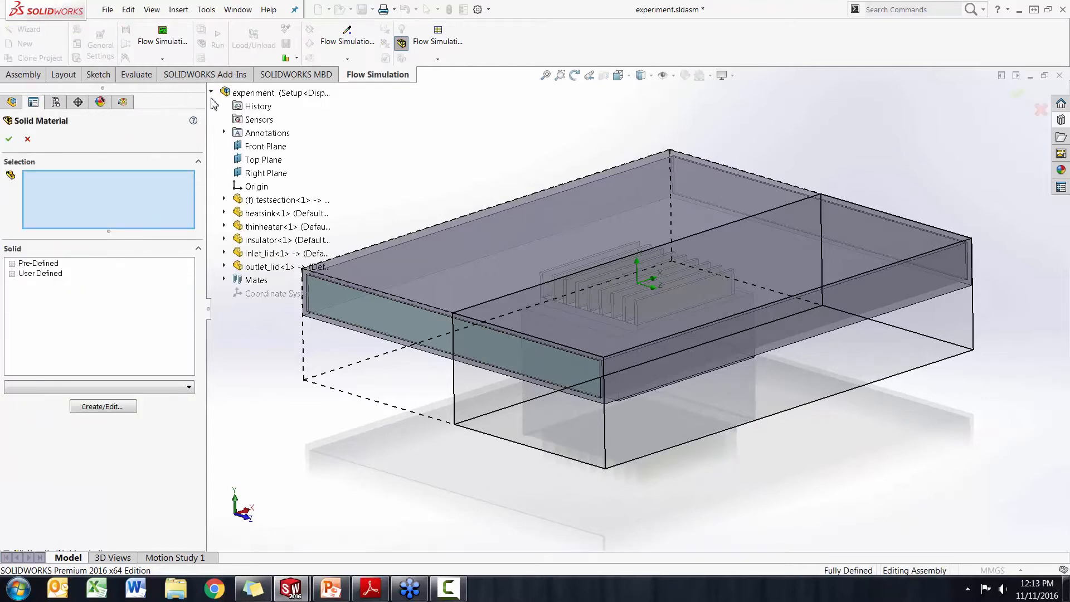
pyautogui.click(274, 199)
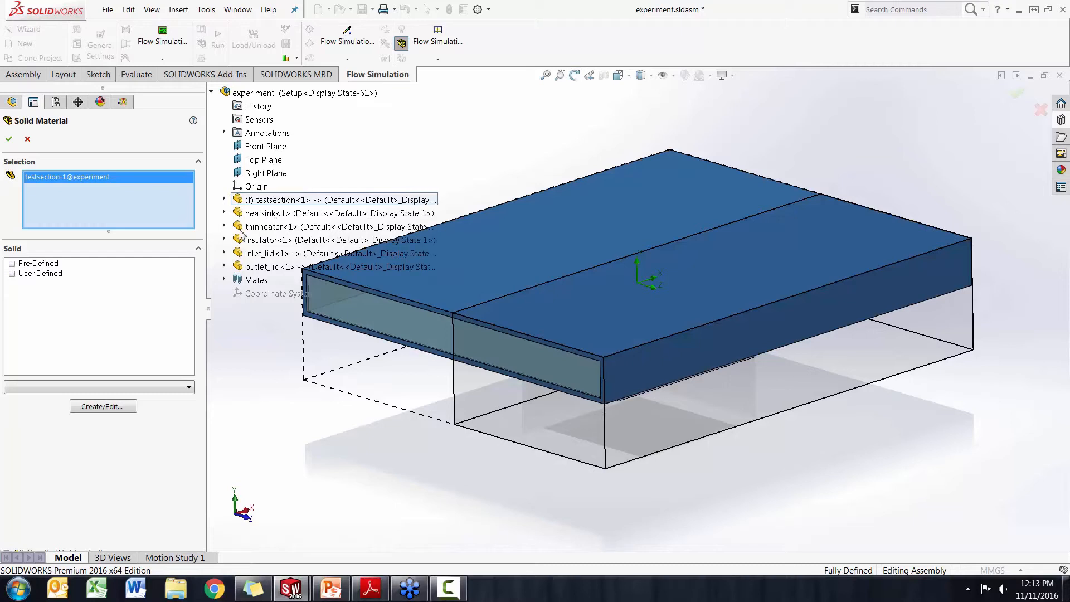
pyautogui.click(268, 215)
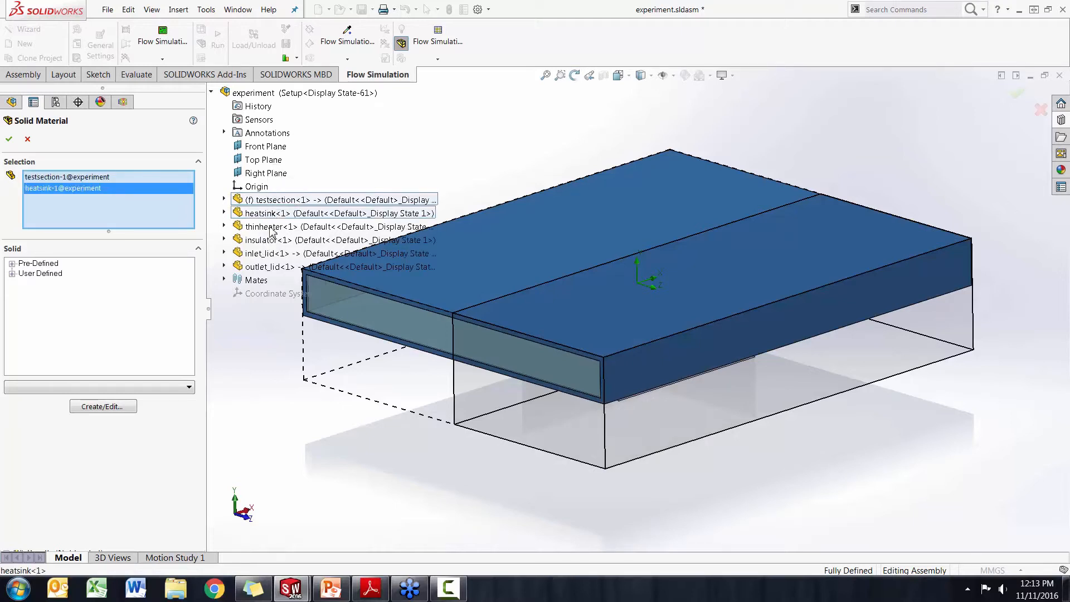
pyautogui.click(271, 227)
pyautogui.click(261, 254)
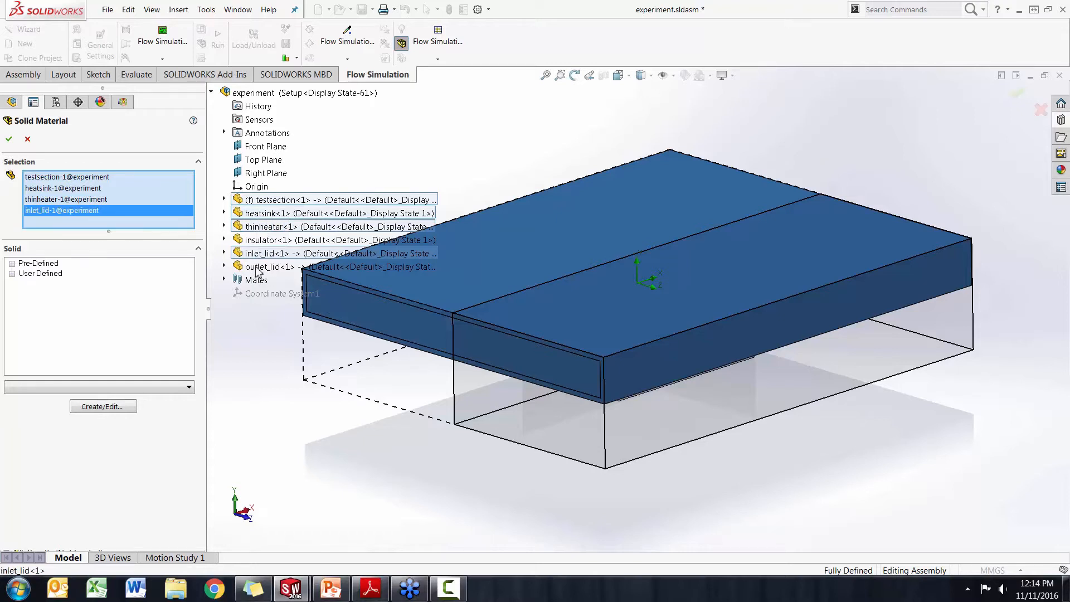
pyautogui.click(262, 267)
pyautogui.click(12, 264)
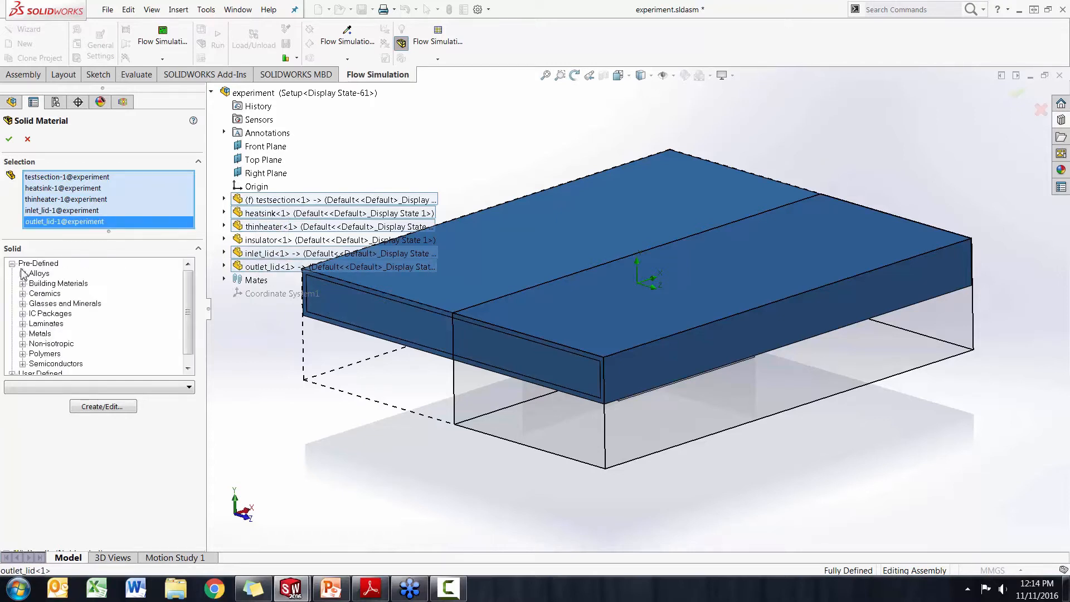
pyautogui.click(23, 273)
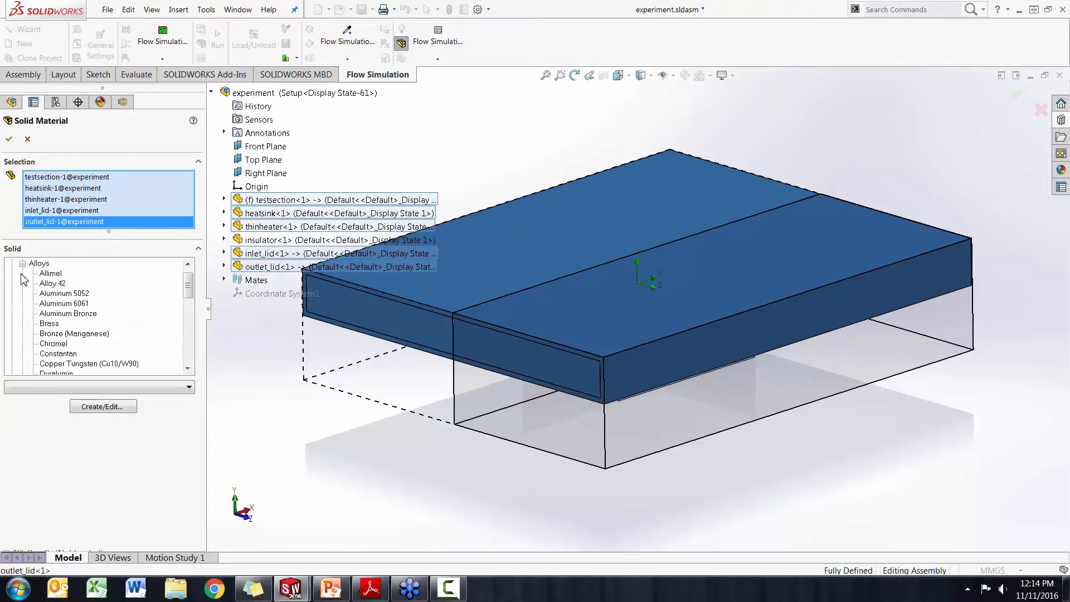
pyautogui.click(52, 325)
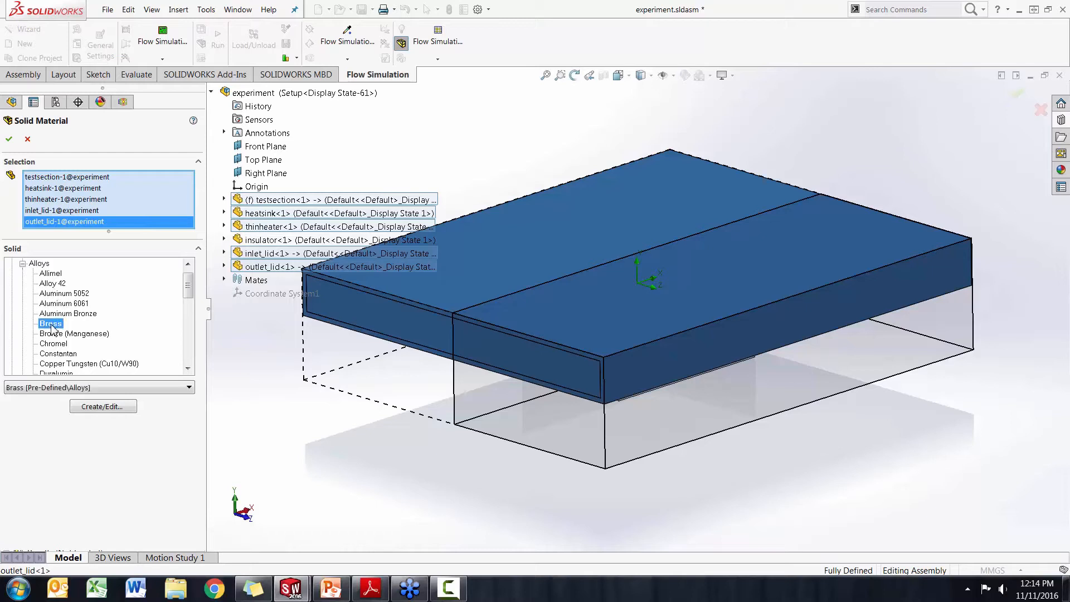
pyautogui.click(9, 140)
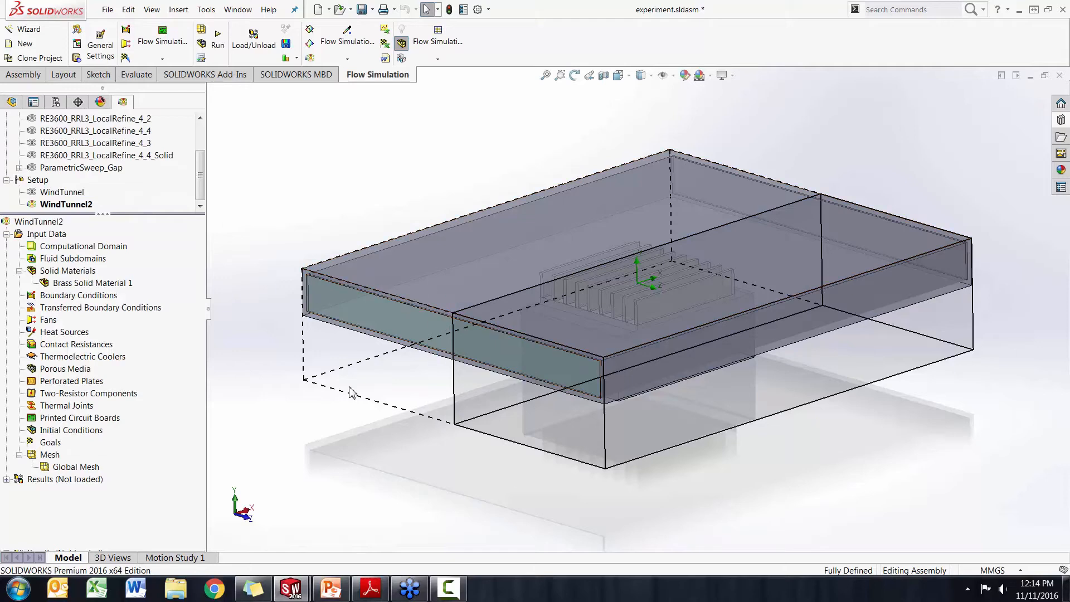
# - Add a volume heat source with a heat generation rate of 10 W to the thinheater component
pyautogui.moveTo(349, 389); pyautogui.dragTo(354, 393, button='middle')
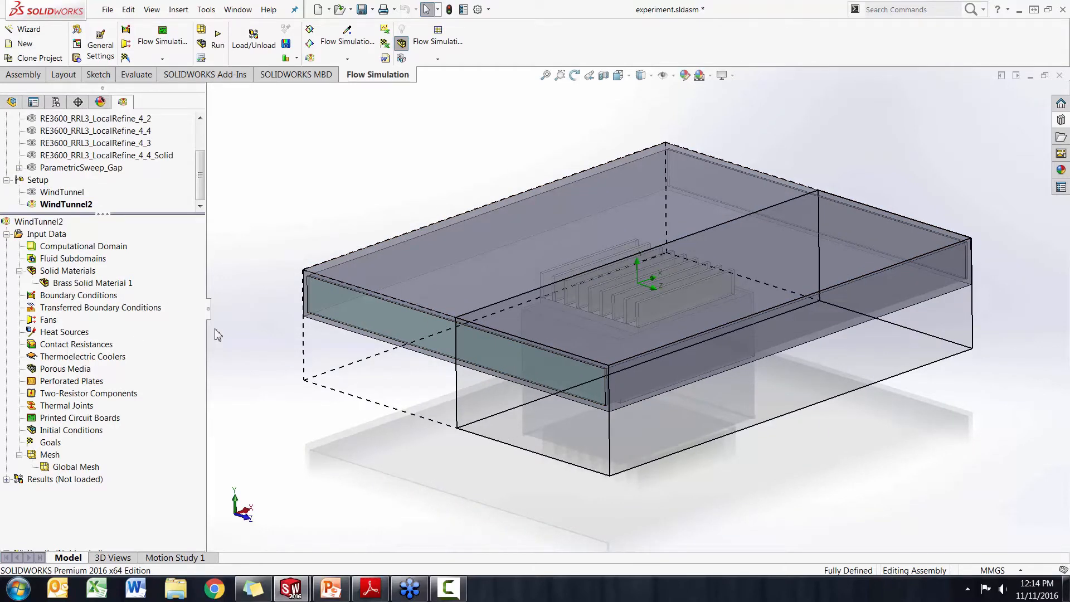
pyautogui.moveTo(220, 333); pyautogui.dragTo(345, 297, button='middle')
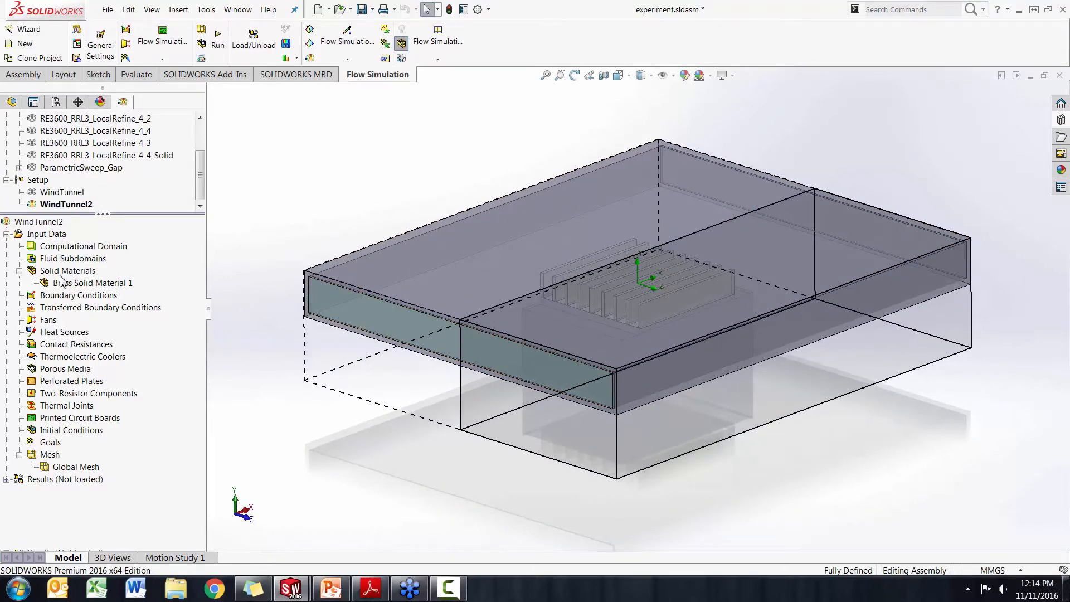
pyautogui.rightClick(63, 334)
pyautogui.click(114, 351)
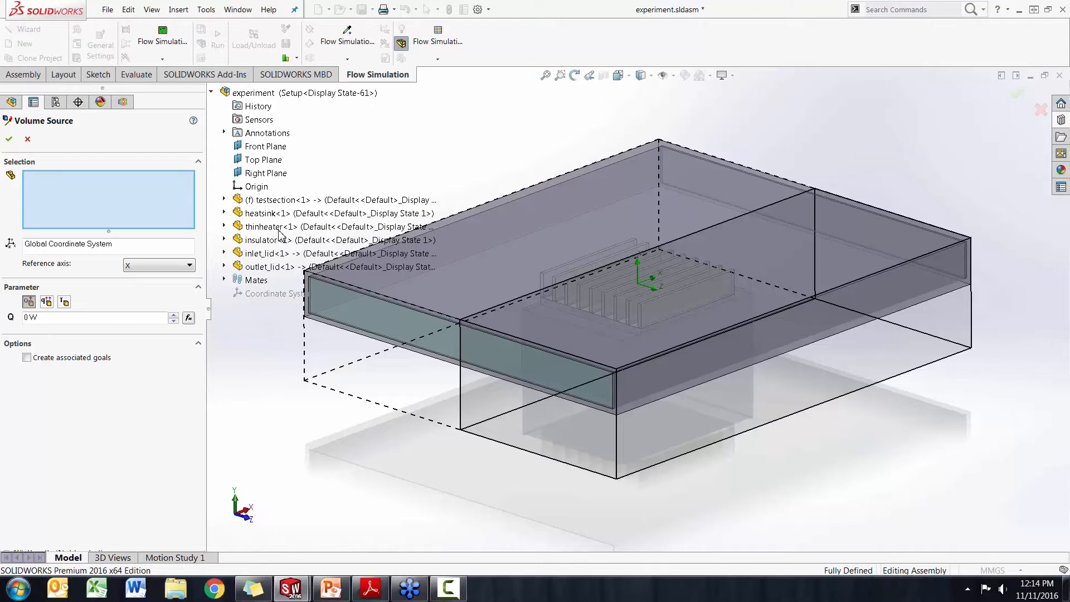
pyautogui.click(277, 228)
pyautogui.click(28, 317)
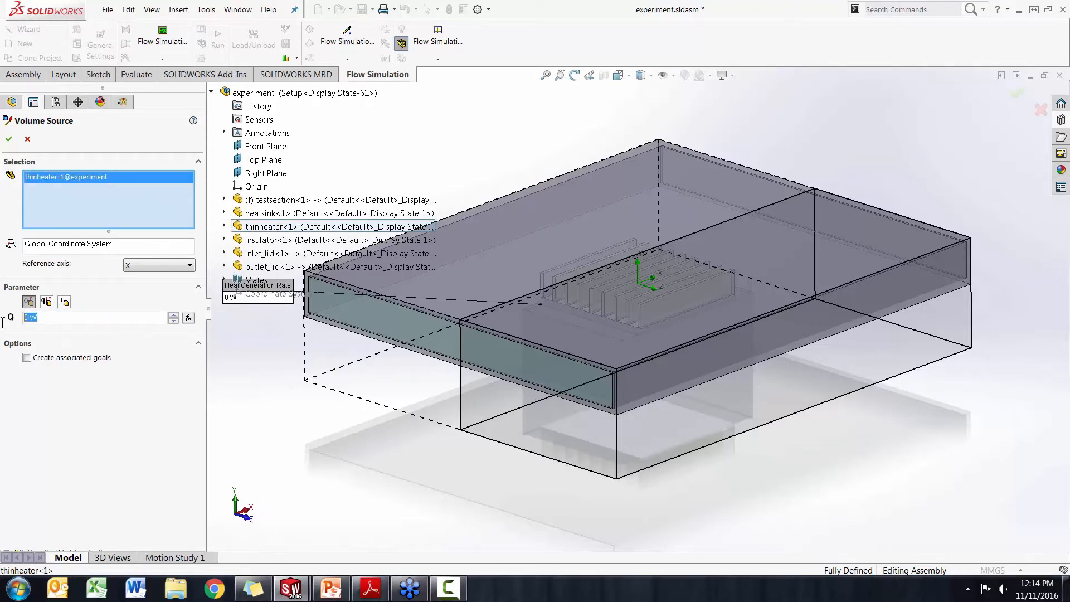
pyautogui.write('10')
pyautogui.click(342, 490)
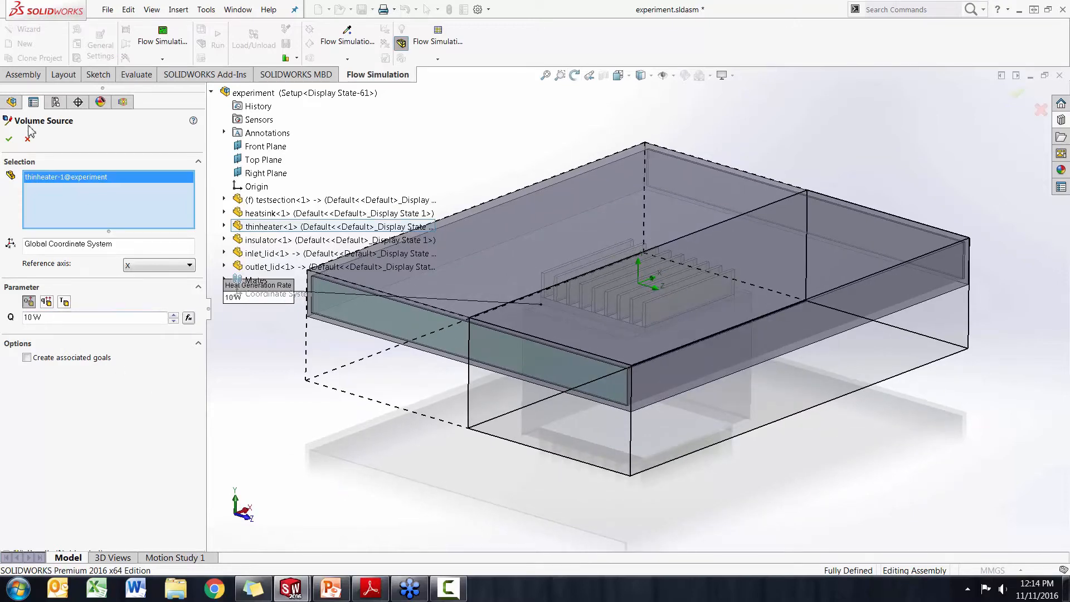
pyautogui.click(9, 139)
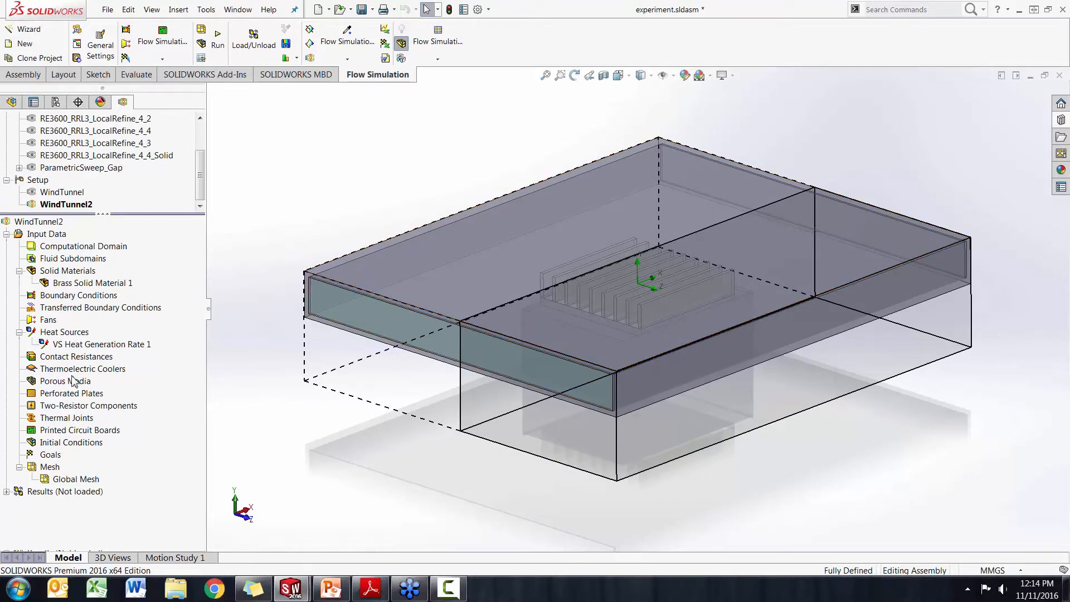
# - Display the basic mesh on the computational domain and inspect it from different angles
pyautogui.rightClick(84, 483)
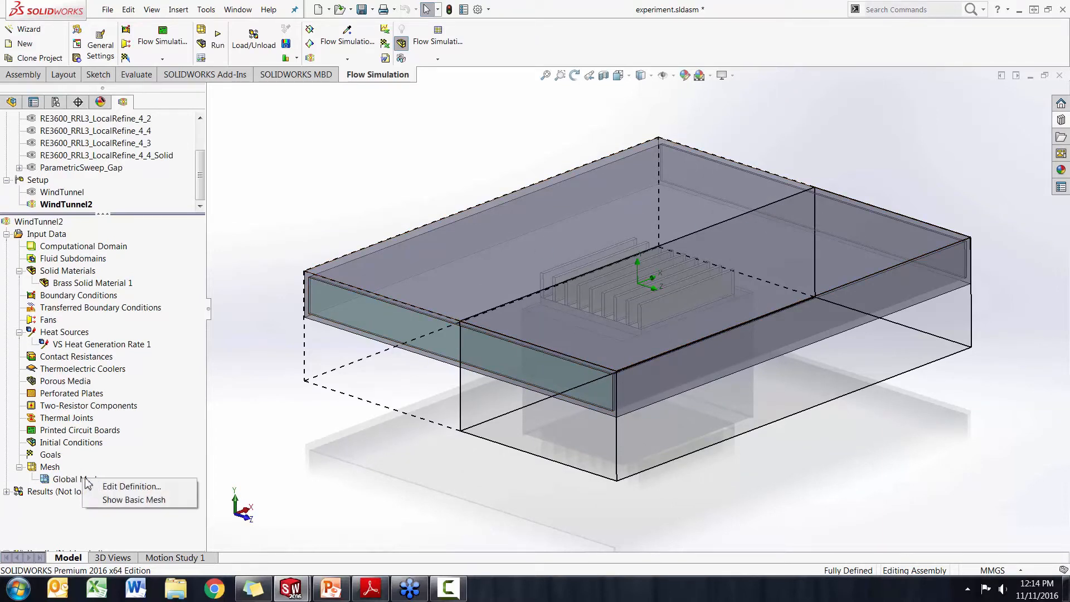
pyautogui.click(112, 500)
pyautogui.moveTo(363, 490); pyautogui.dragTo(553, 328, button='middle')
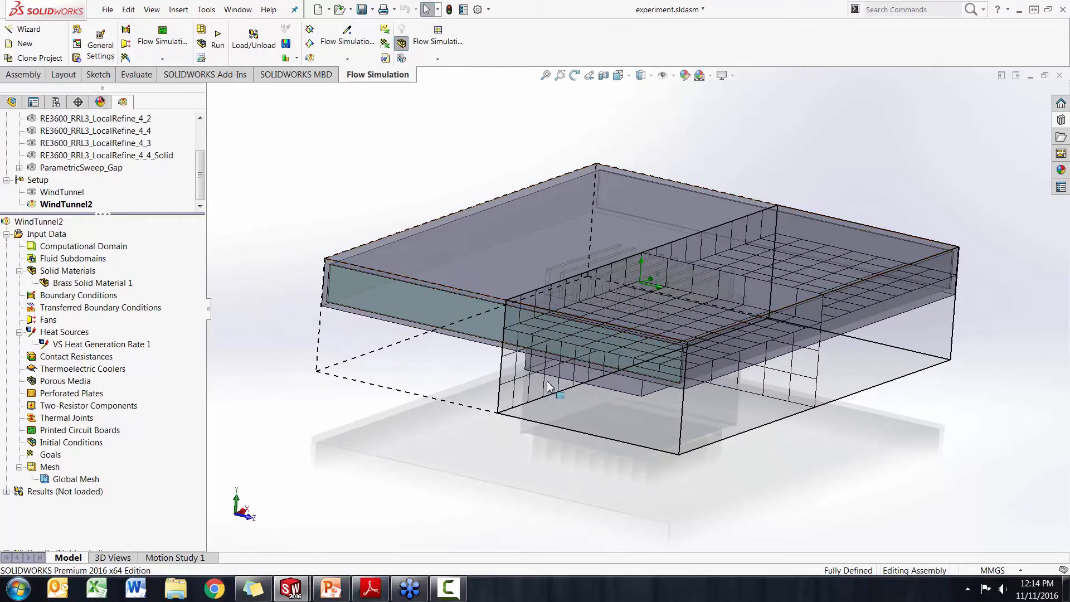
pyautogui.moveTo(547, 382); pyautogui.dragTo(378, 433, button='middle')
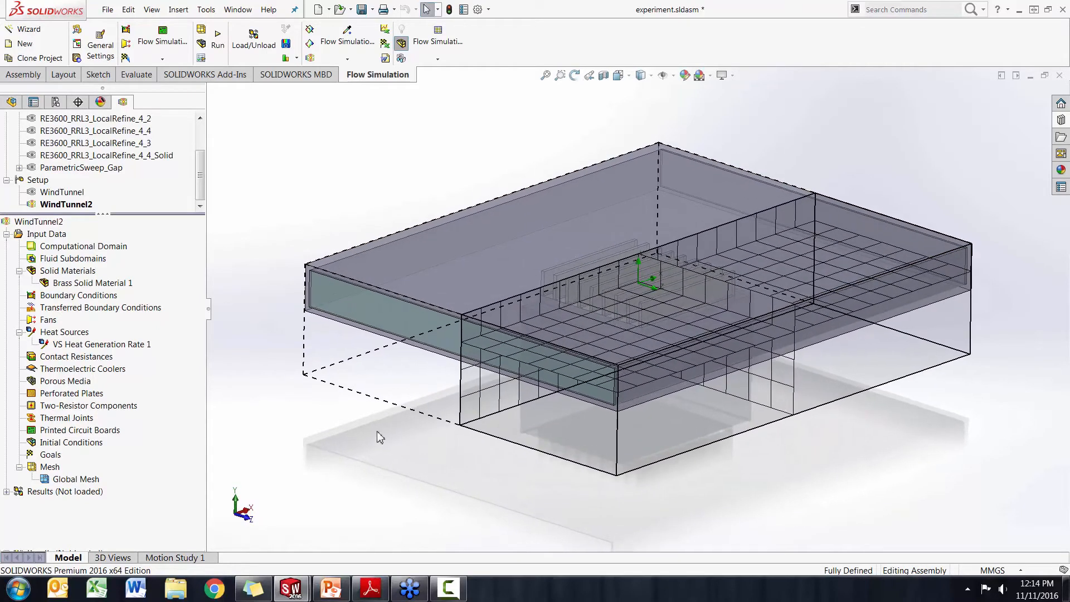
# - Accept the global mesh settings with the Automatic type and initial mesh level 3
pyautogui.rightClick(66, 481)
pyautogui.click(84, 483)
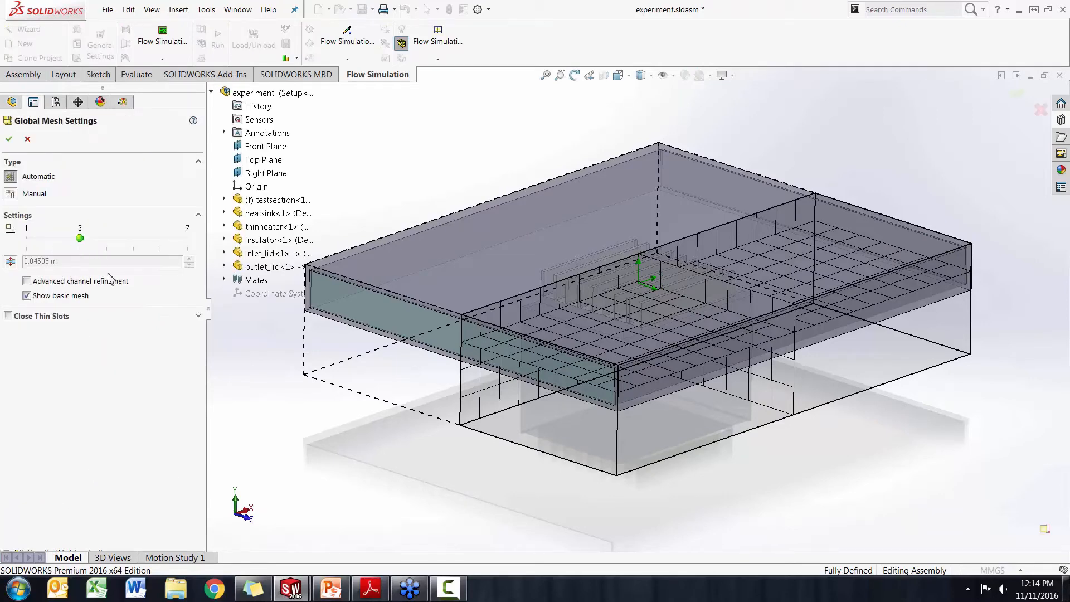
pyautogui.moveTo(80, 240)
pyautogui.mouseDown()
pyautogui.moveTo(157, 240)
pyautogui.moveTo(75, 246)
pyautogui.mouseUp()
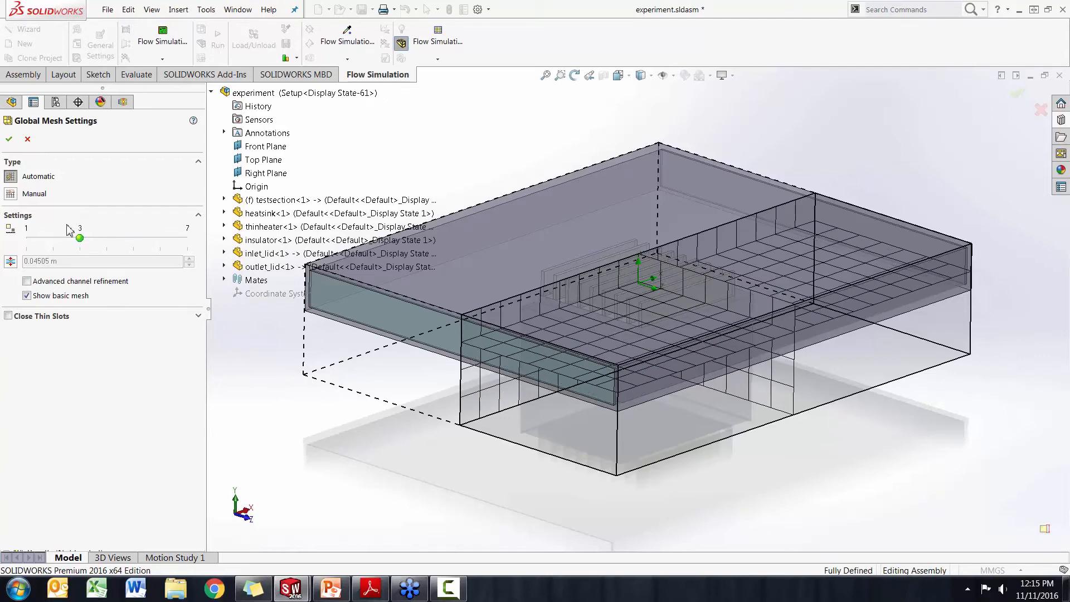
pyautogui.moveTo(85, 240); pyautogui.dragTo(84, 235)
pyautogui.click(9, 139)
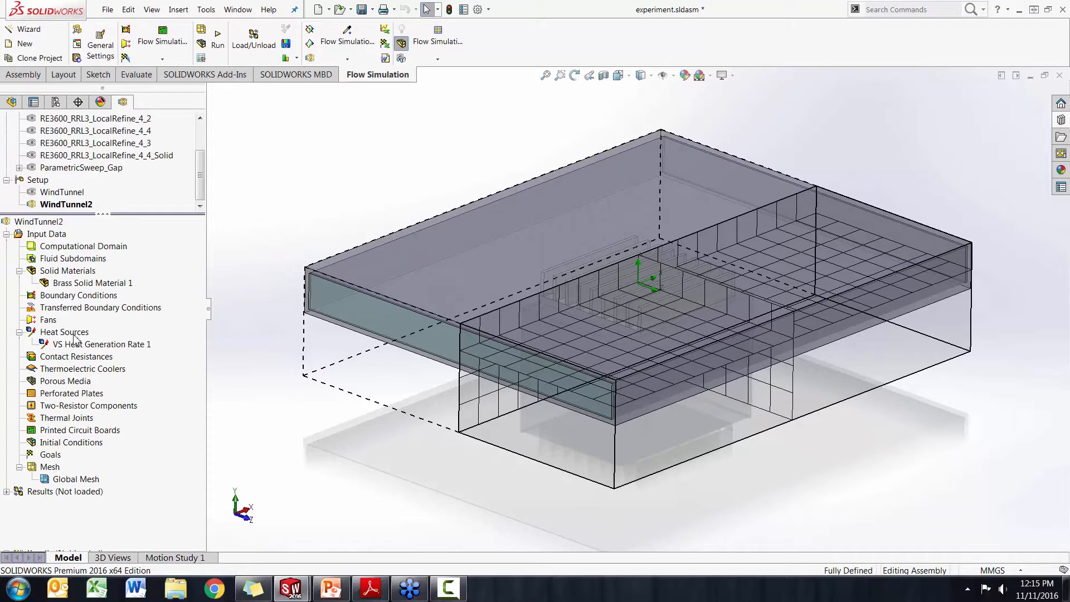
# - Hide the test section and add an inlet mass flow of 0.0001 kg/s on the inner face of the inlet lid
pyautogui.press('Tab')
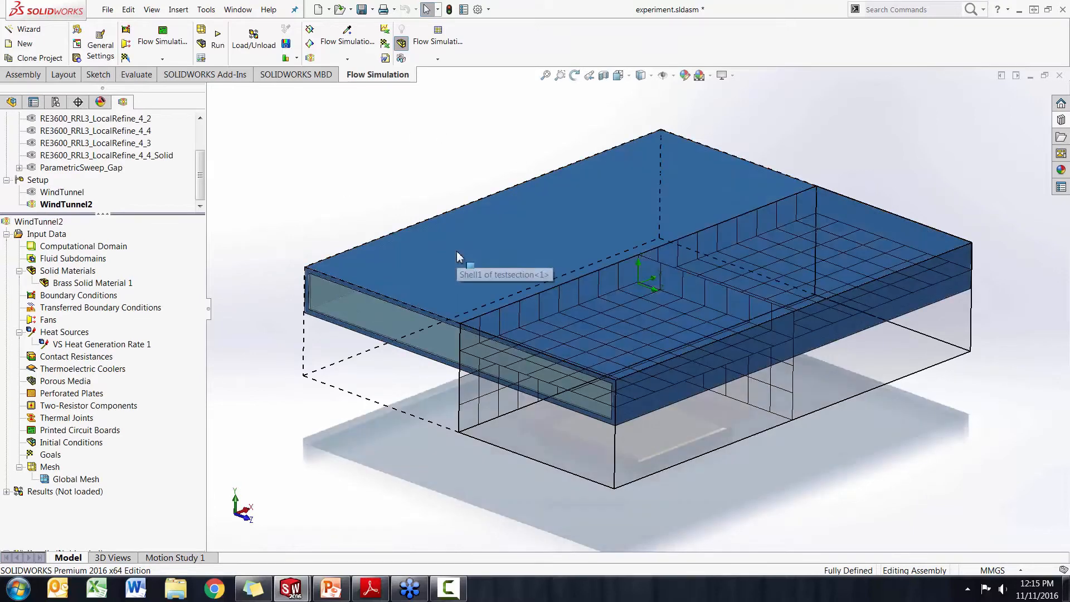
pyautogui.moveTo(283, 213); pyautogui.dragTo(357, 329, button='middle')
pyautogui.click(376, 332)
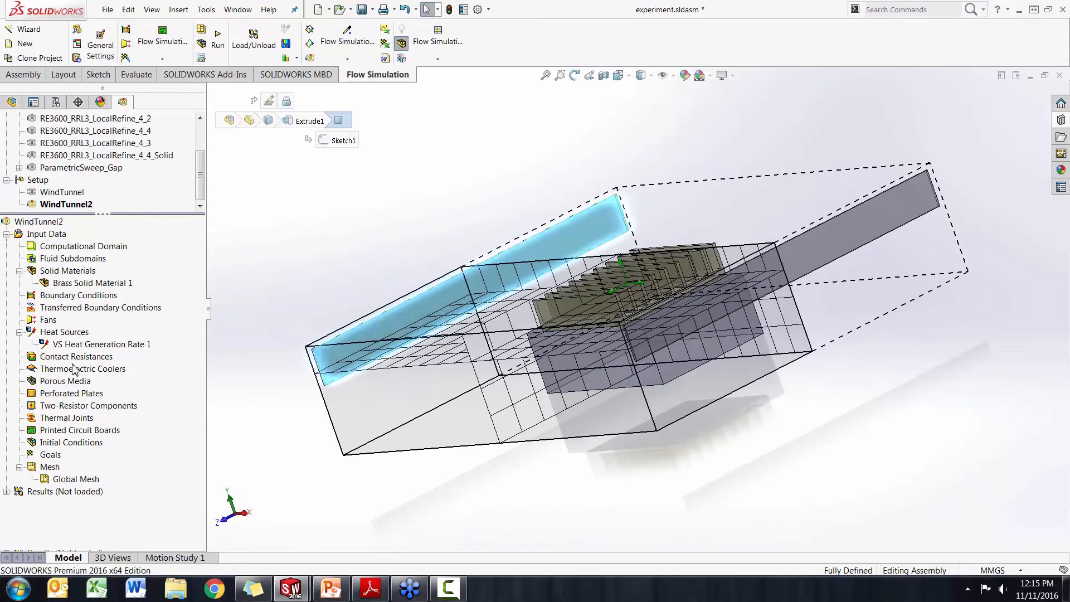
pyautogui.rightClick(76, 299)
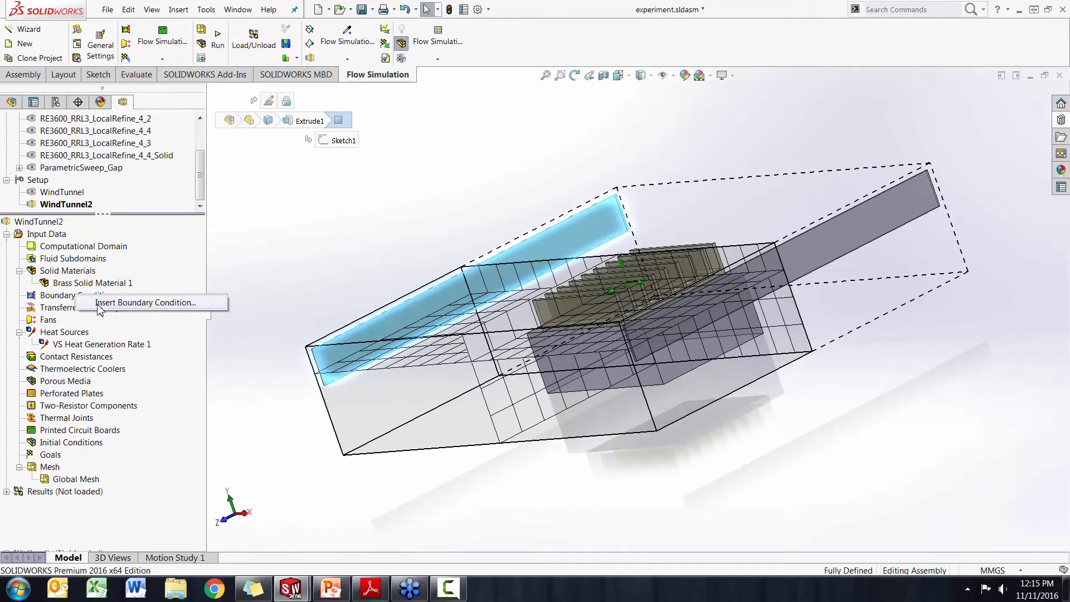
pyautogui.click(105, 308)
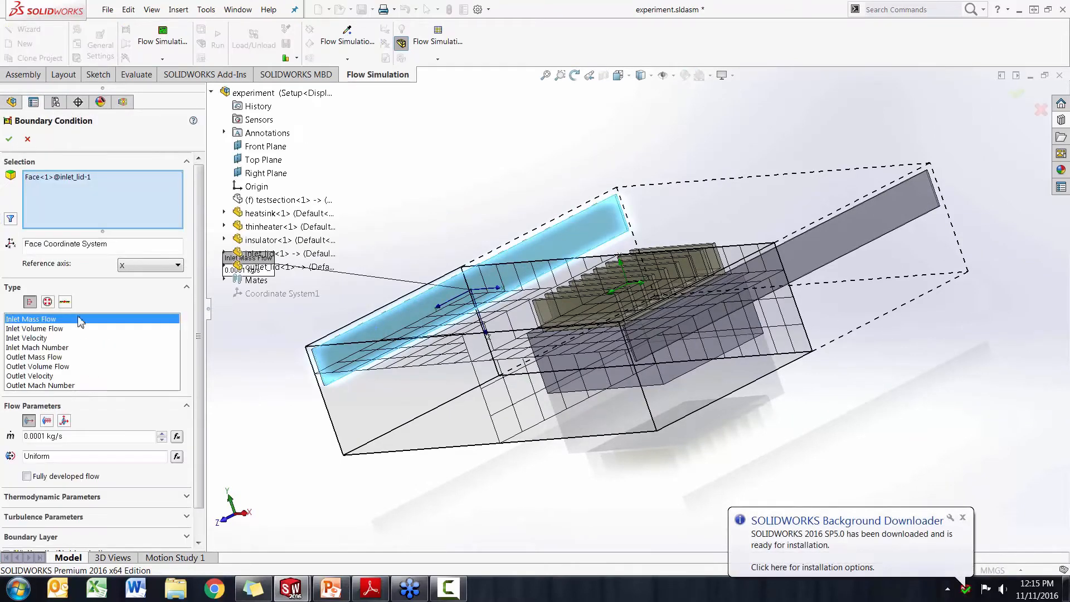
pyautogui.click(9, 141)
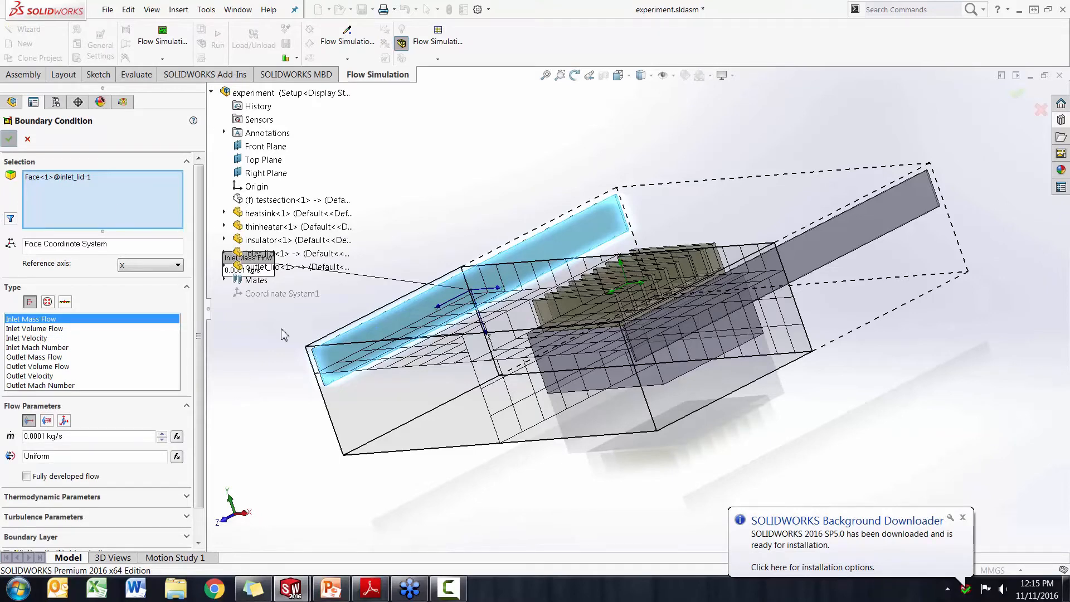
# - Add a static pressure boundary condition of 101325 Pa and 20.05 °C on the inner face of the outlet lid
pyautogui.moveTo(295, 351); pyautogui.dragTo(424, 342, button='middle')
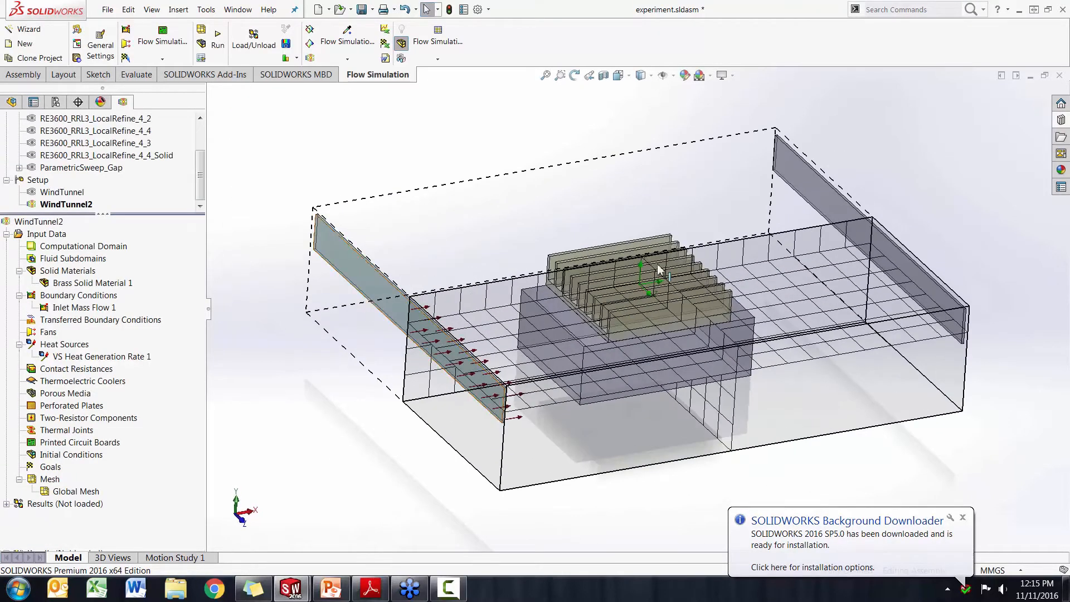
pyautogui.click(825, 189)
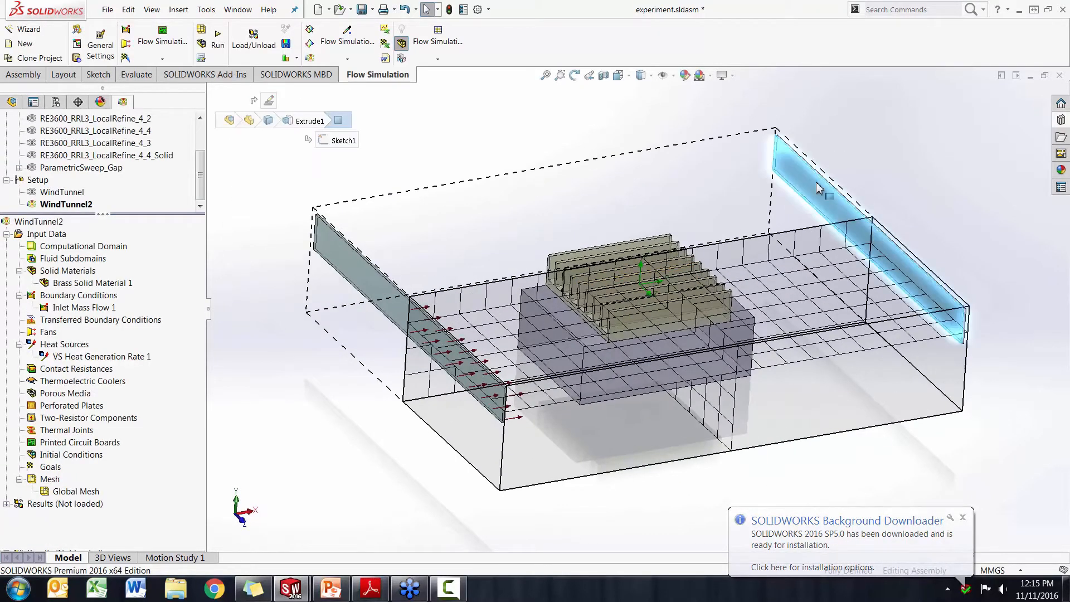
pyautogui.rightClick(84, 298)
pyautogui.click(114, 310)
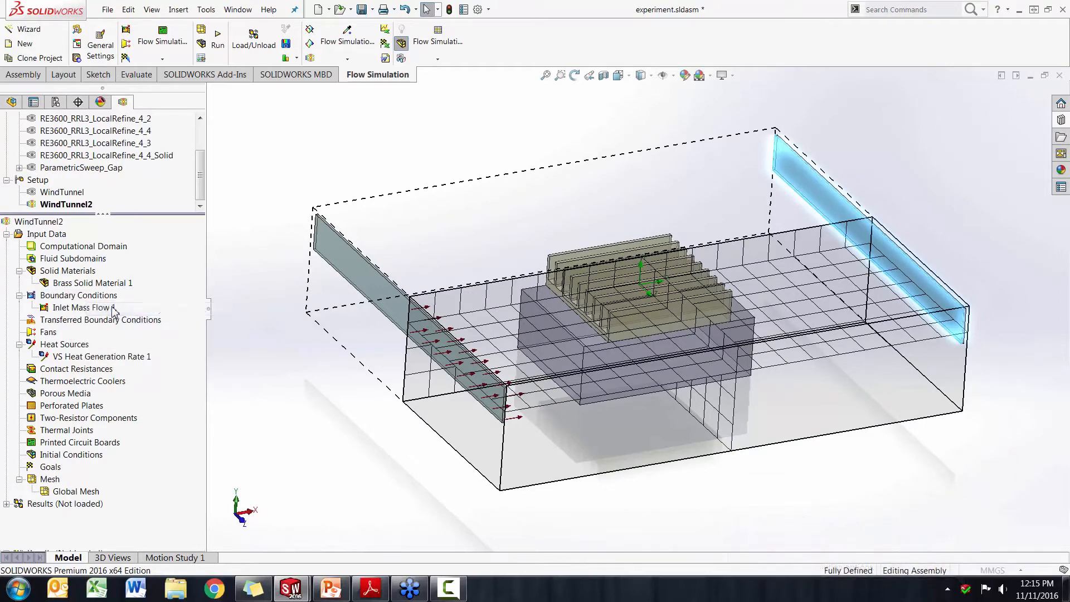
pyautogui.click(48, 301)
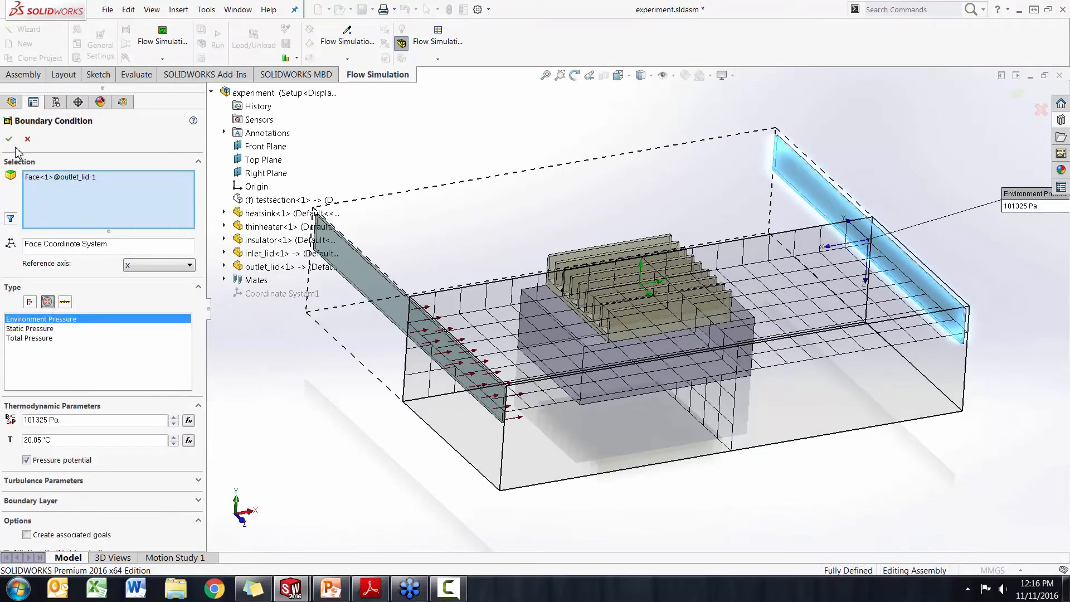
pyautogui.click(37, 328)
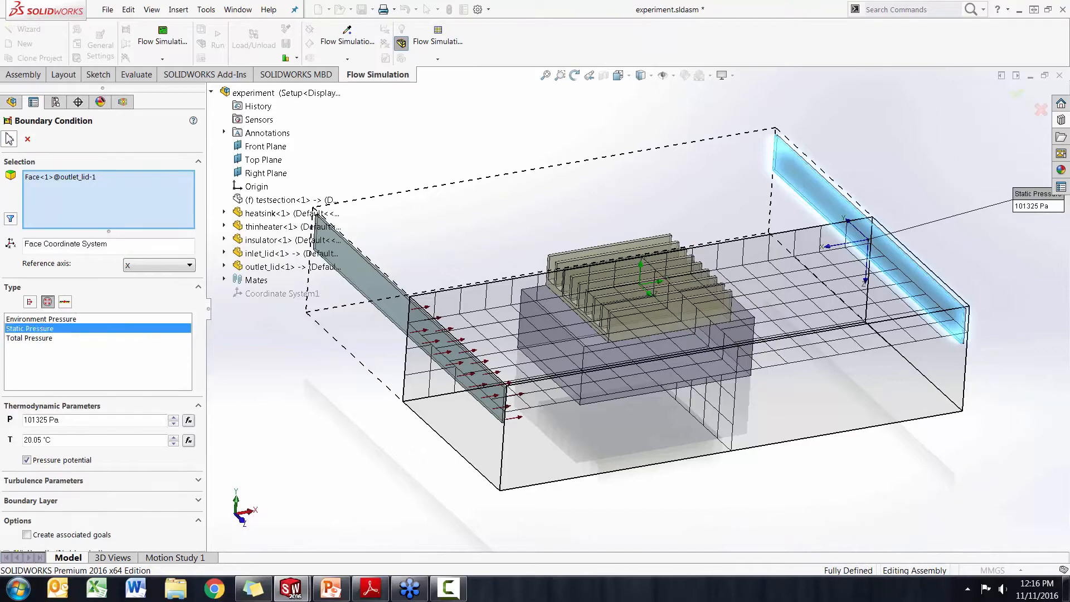
pyautogui.click(9, 138)
# - Show the test section again and rebuild the WindTunnel2 project
pyautogui.moveTo(246, 312); pyautogui.dragTo(336, 387, button='middle')
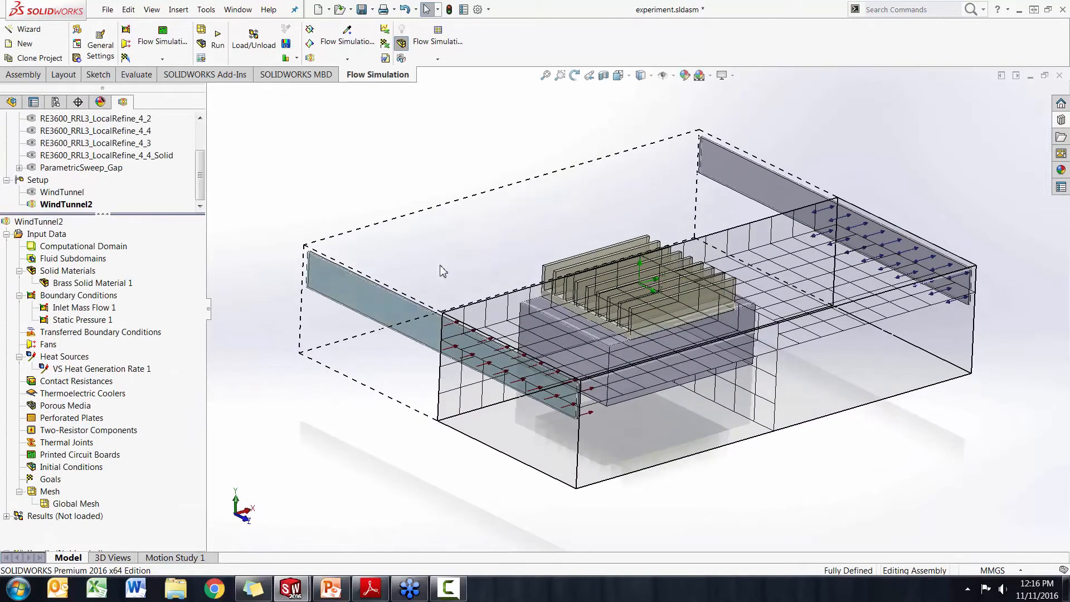
pyautogui.hotkey('shift', 'Tab')
pyautogui.click(312, 184)
pyautogui.moveTo(343, 219); pyautogui.dragTo(333, 230, button='middle')
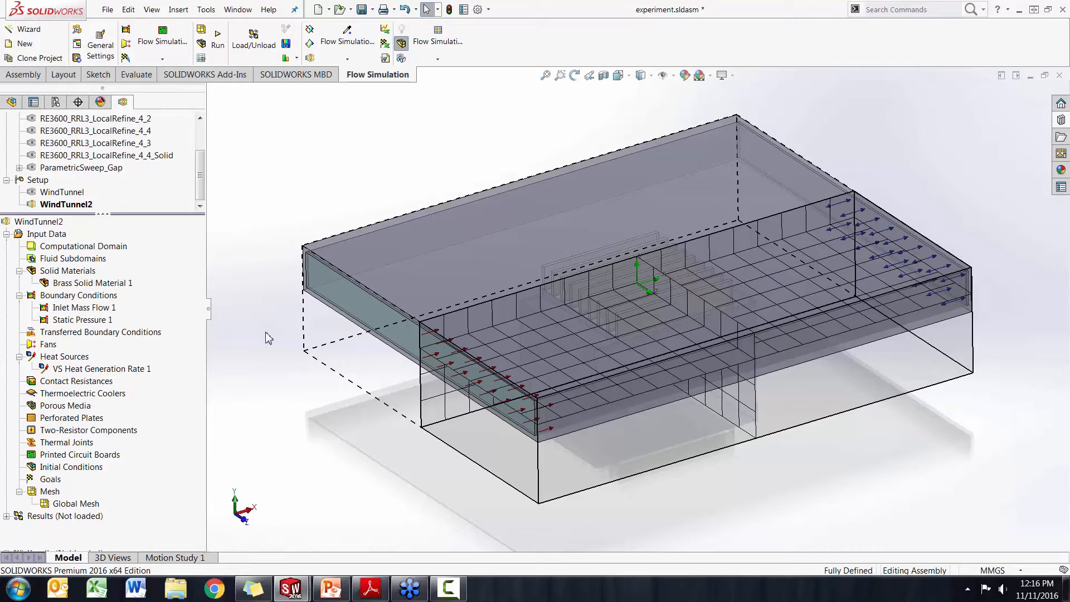
pyautogui.rightClick(42, 225)
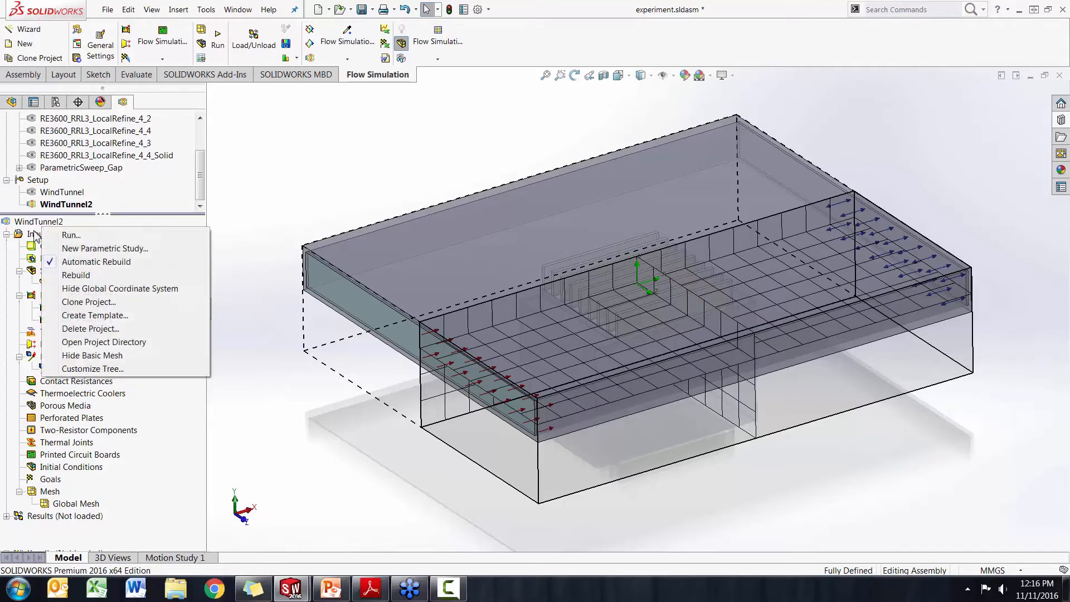
pyautogui.click(76, 275)
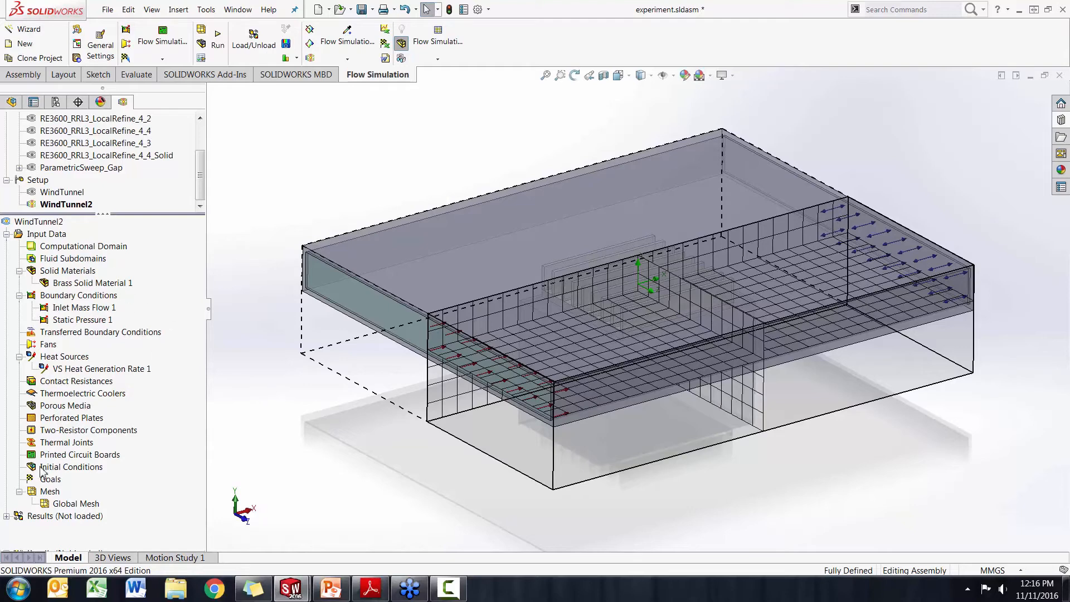
# - Review the minimum gap size in WindTunnel2's global mesh settings and close them without changes
pyautogui.rightClick(51, 504)
pyautogui.click(84, 507)
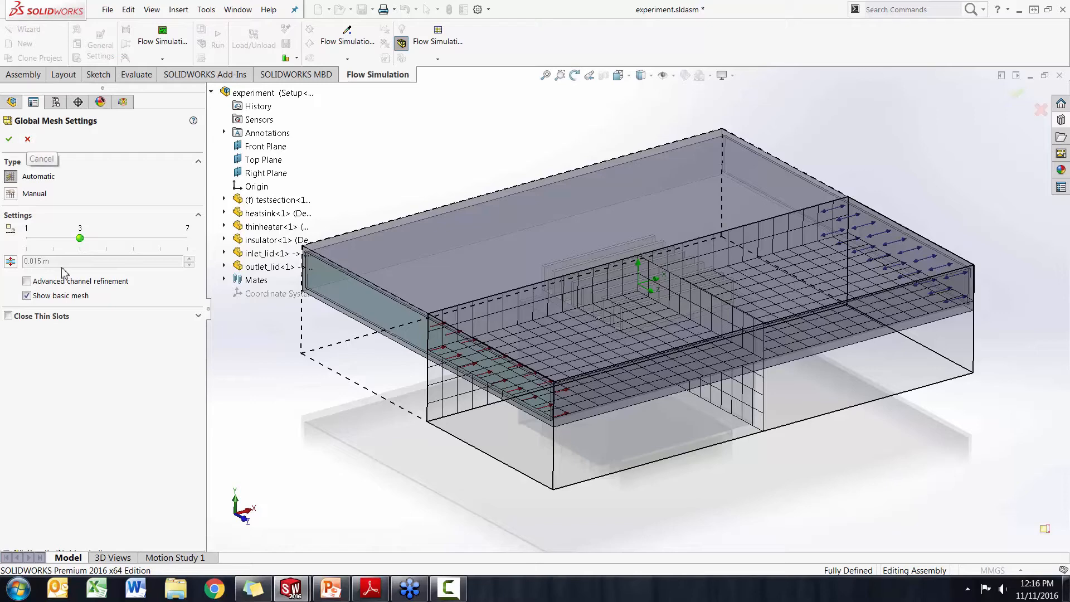
pyautogui.click(27, 139)
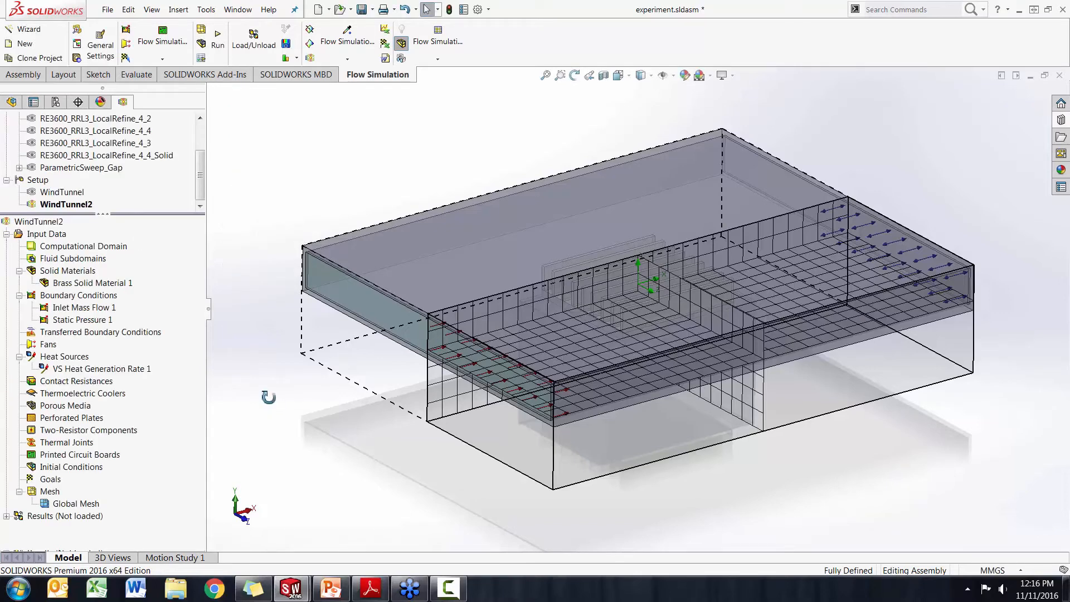
# - Check the length of the inlet lid's vertical edge
pyautogui.scroll(-3, 538, 408)
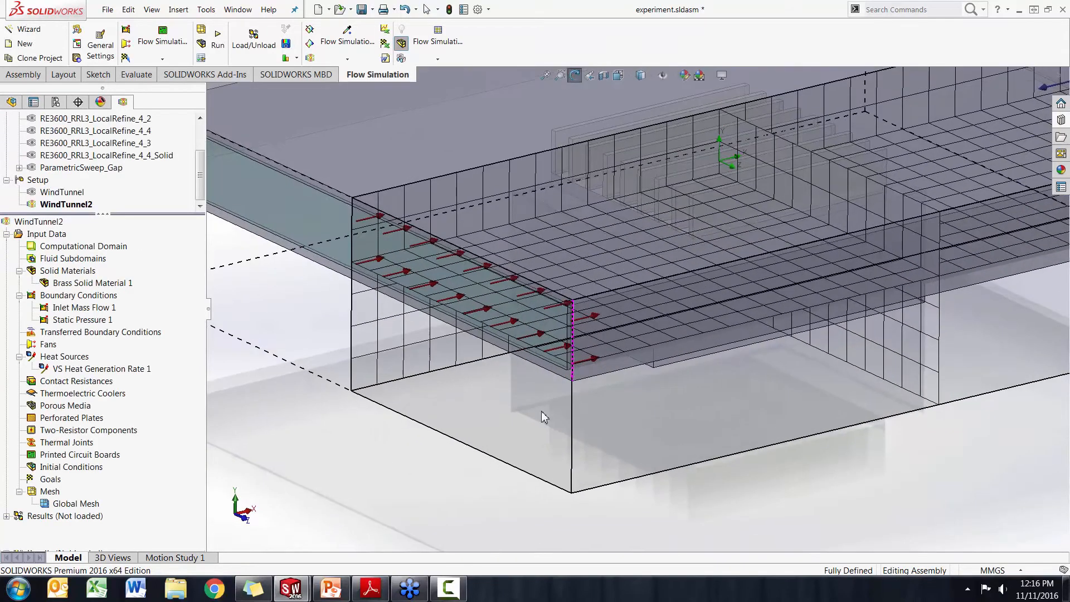
pyautogui.click(568, 338)
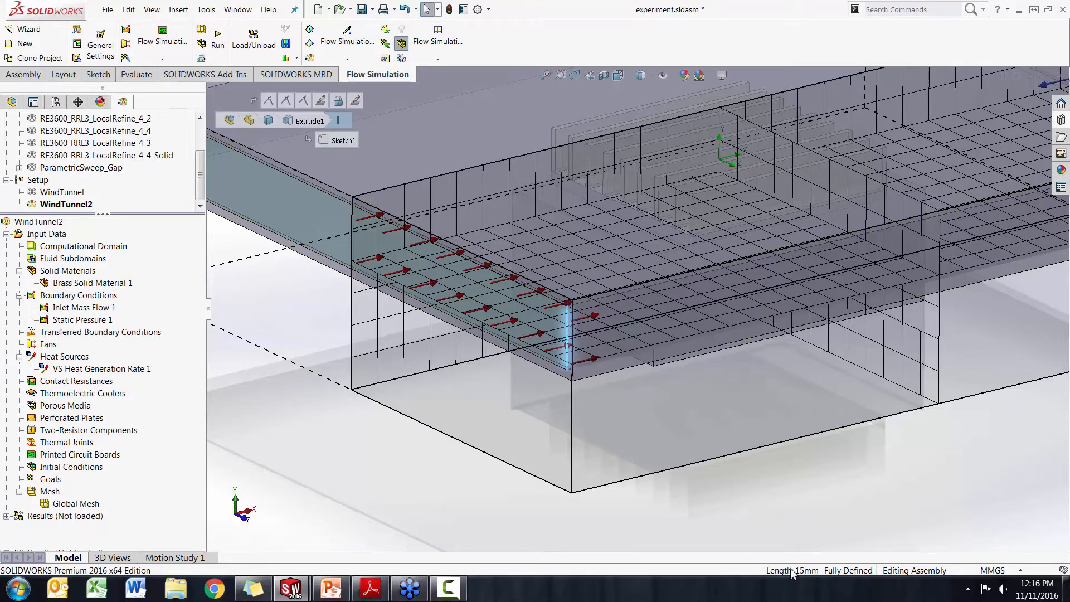
pyautogui.scroll(1, 756, 502)
pyautogui.scroll(4, 670, 380)
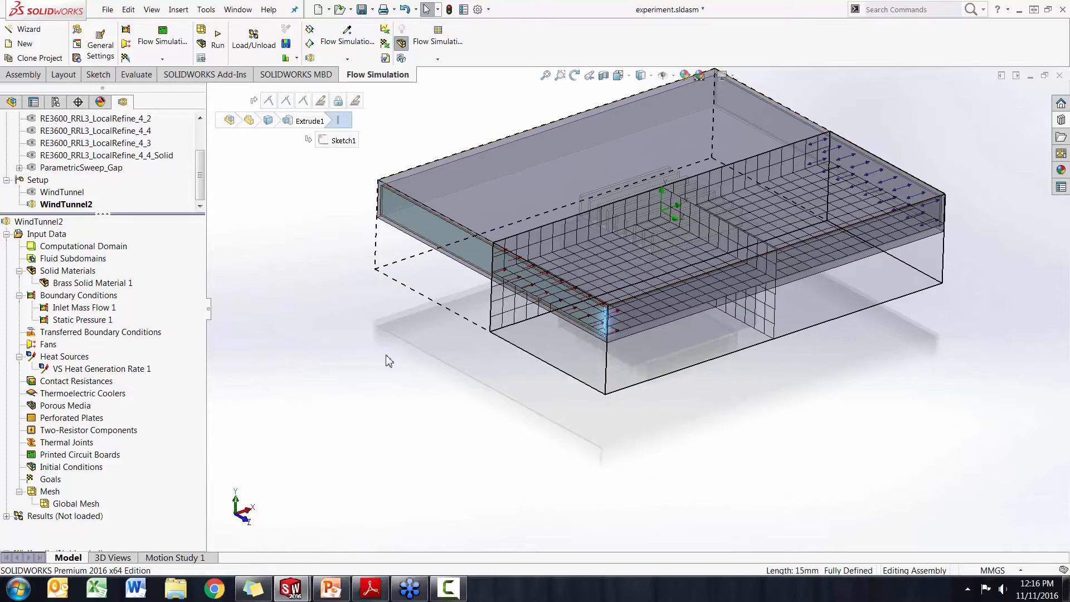
pyautogui.moveTo(387, 361)
pyautogui.mouseDown(button='middle')
pyautogui.moveTo(370, 354)
pyautogui.moveTo(385, 358)
pyautogui.mouseUp(button='middle')
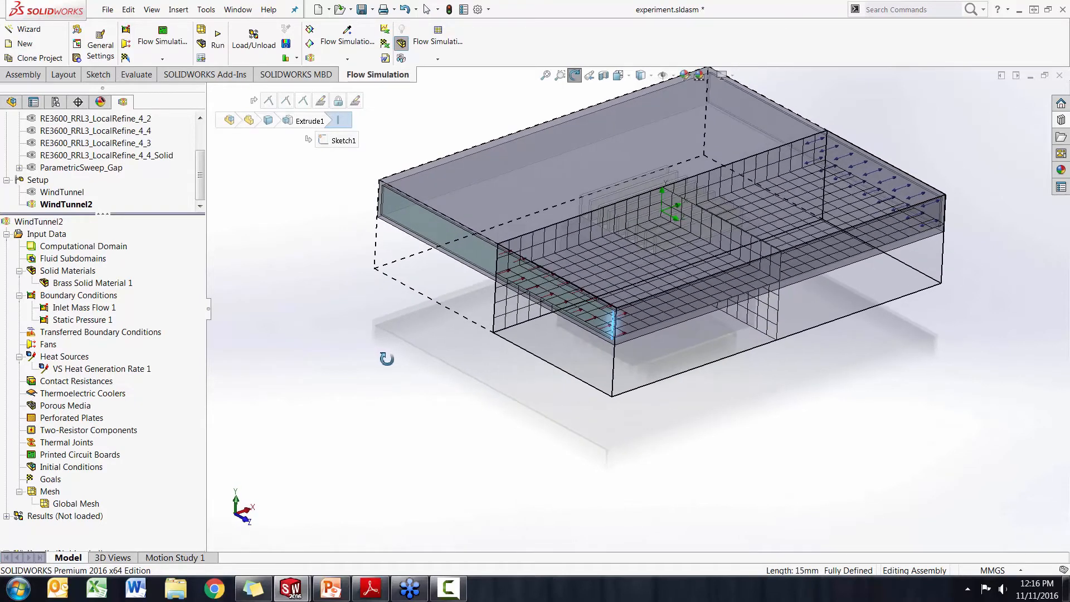
pyautogui.click(323, 355)
pyautogui.rightClick(75, 503)
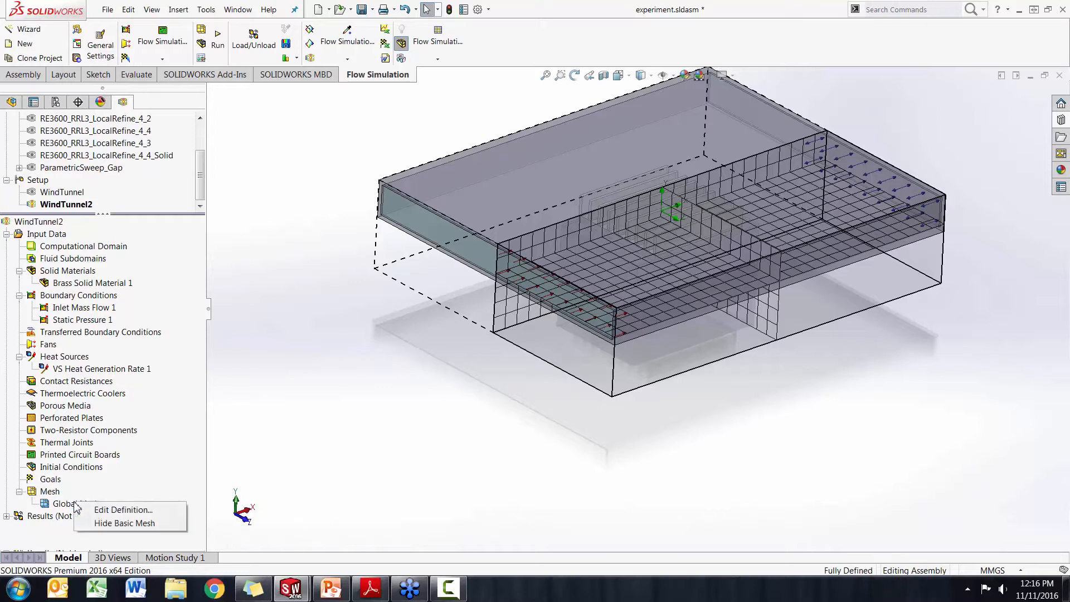
pyautogui.click(274, 488)
pyautogui.moveTo(274, 489); pyautogui.dragTo(272, 489, button='middle')
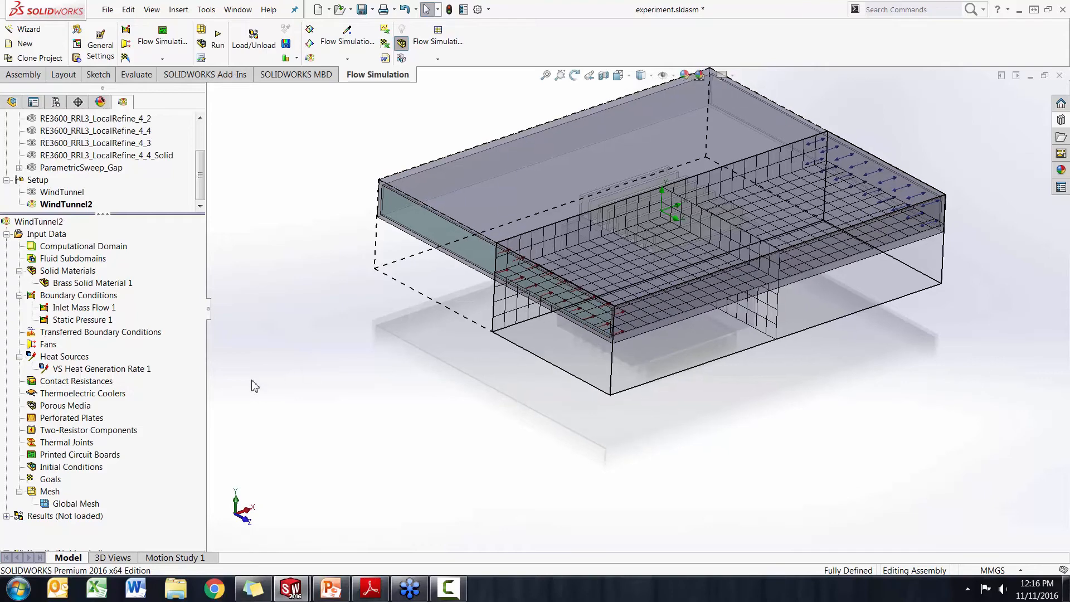
# - Activate the RE3600_RRL3 project of the Default configuration
pyautogui.scroll(3, 84, 150)
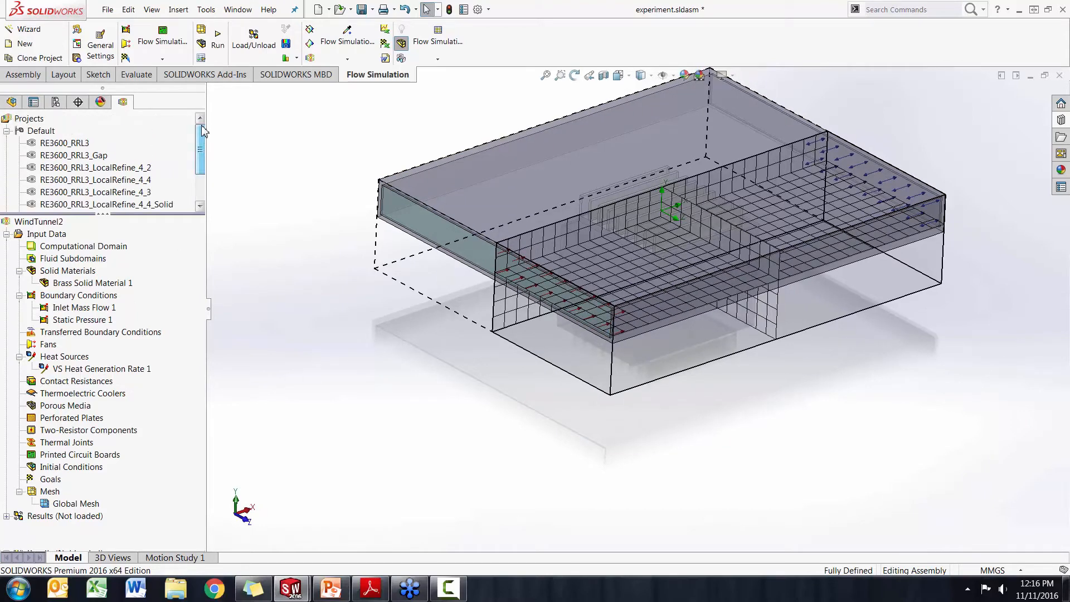
pyautogui.click(61, 143)
pyautogui.rightClick(68, 143)
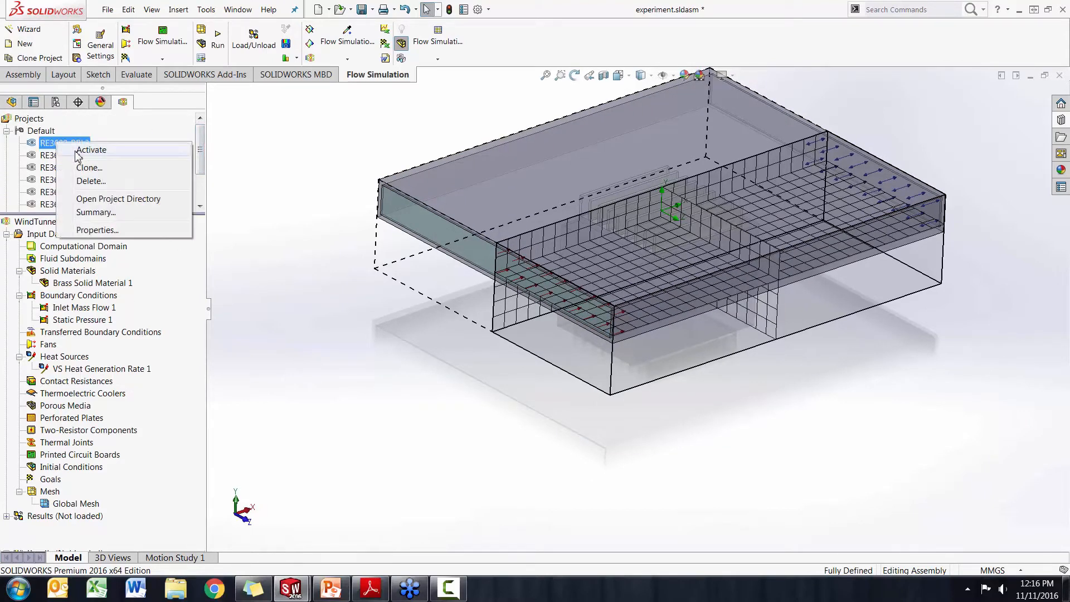
pyautogui.click(84, 148)
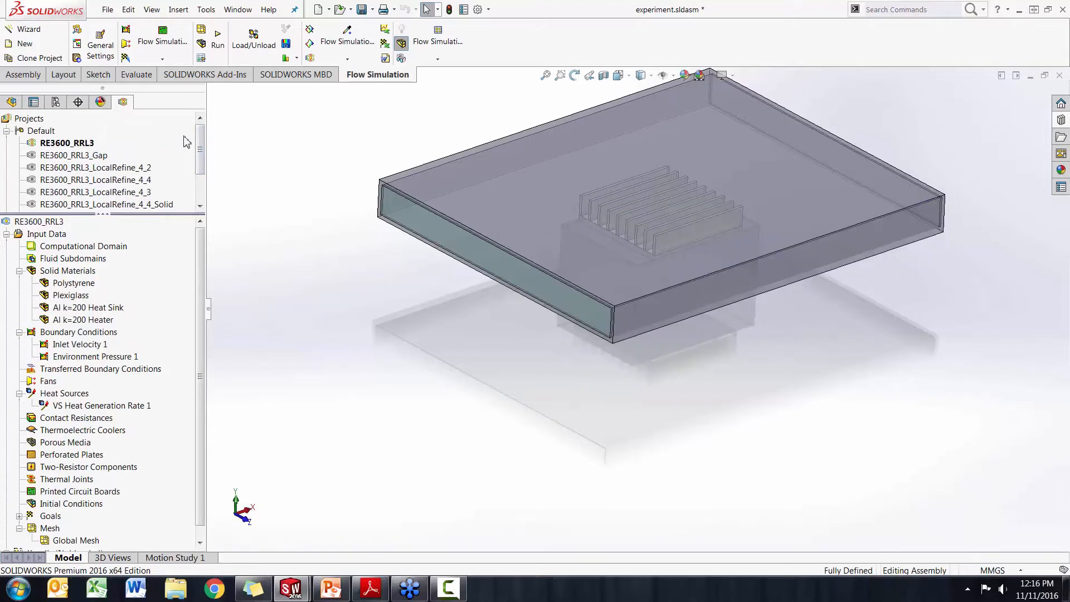
# - Review the global mesh settings of the RE3600_RRL3 project and close them without changes
pyautogui.moveTo(202, 159)
pyautogui.mouseDown()
pyautogui.moveTo(202, 175)
pyautogui.moveTo(203, 164)
pyautogui.mouseUp()
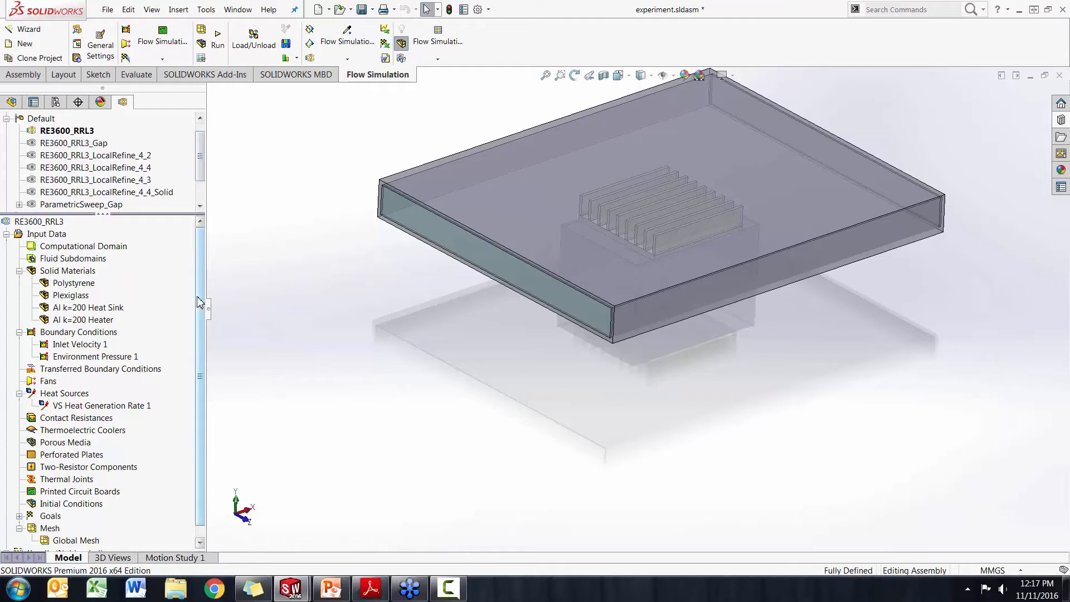
pyautogui.scroll(-1, 202, 315)
pyautogui.rightClick(89, 528)
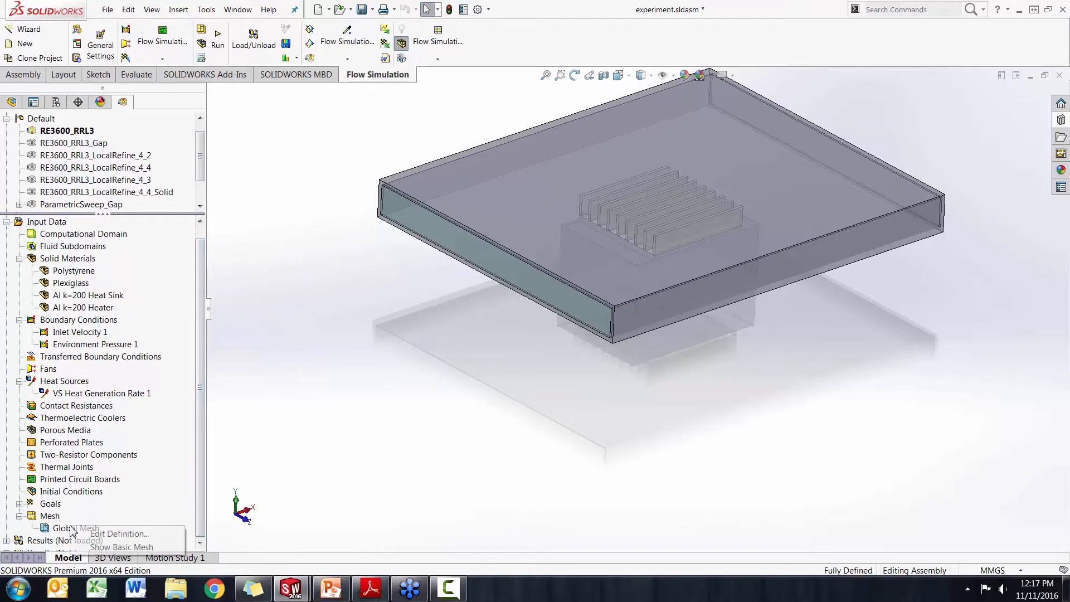
pyautogui.click(103, 533)
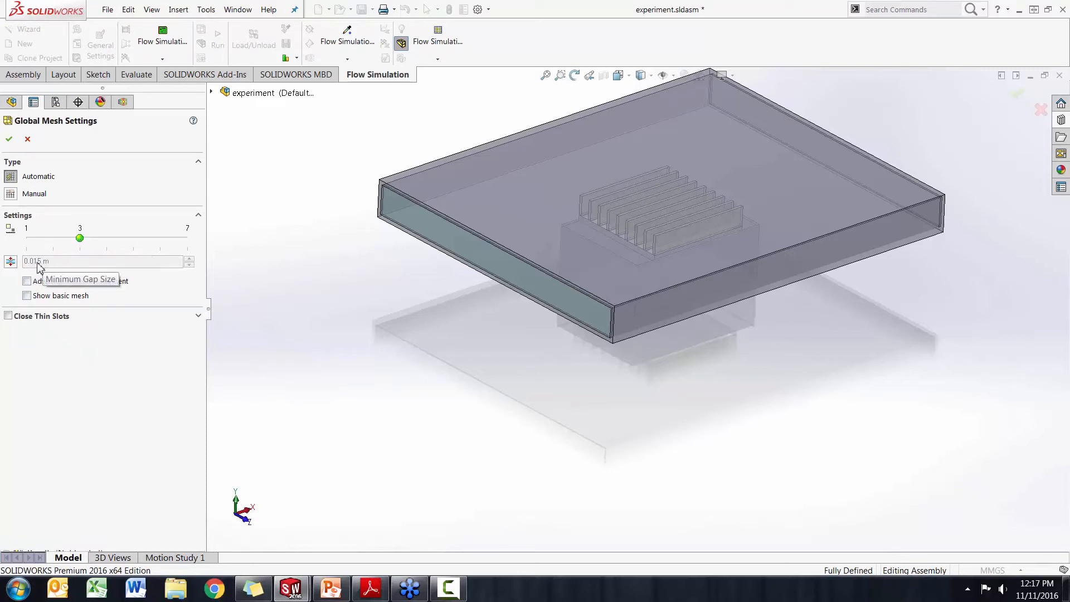
pyautogui.click(27, 138)
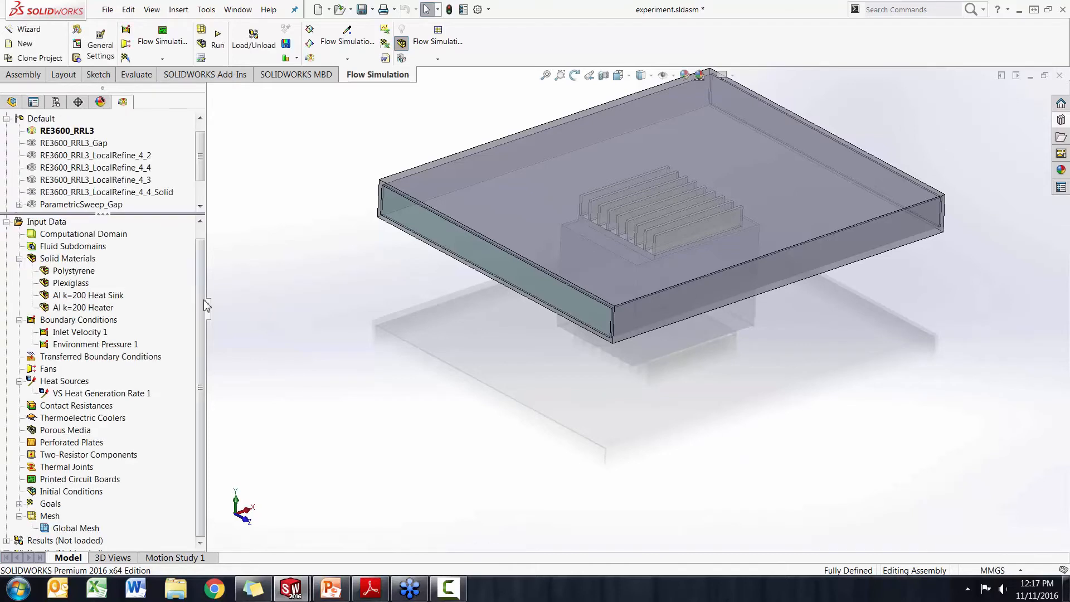
# - Load the RE3600_RRL3 results and show the Mesh YZ cut plot
pyautogui.click(253, 38)
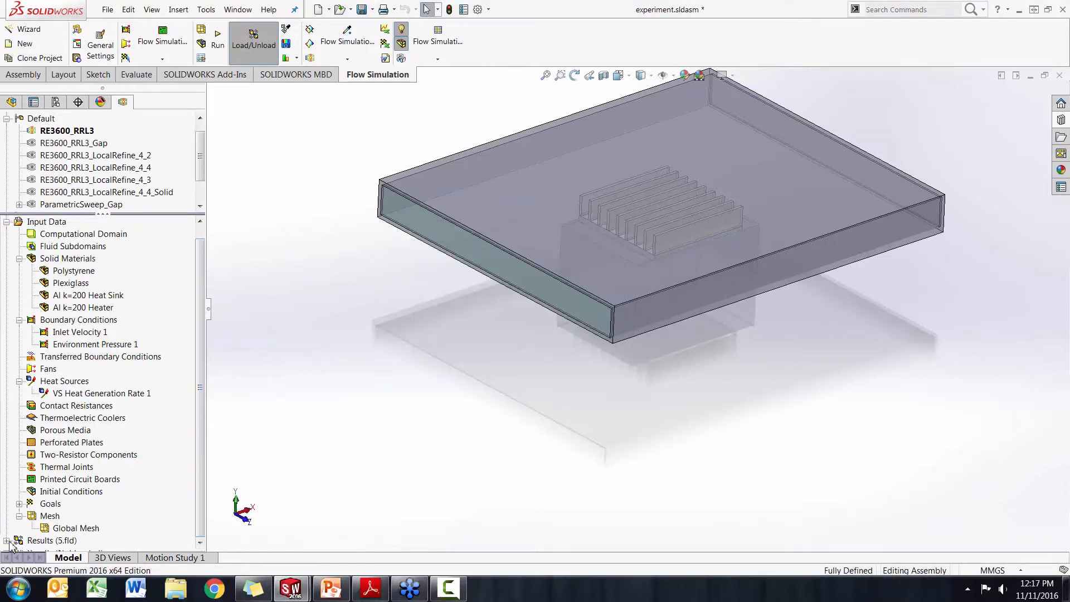
pyautogui.click(7, 540)
pyautogui.click(19, 392)
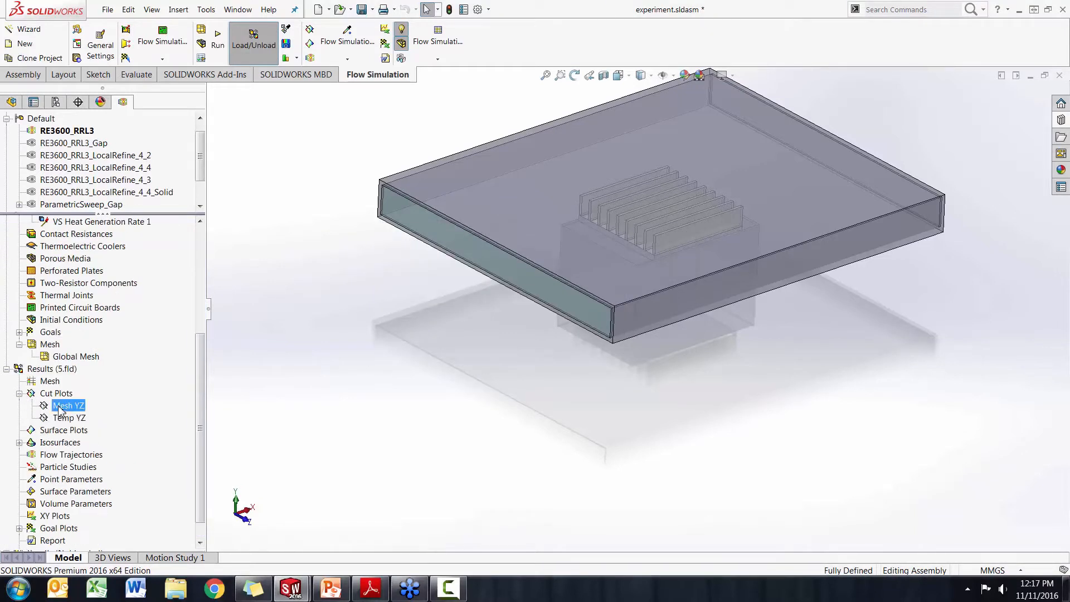
pyautogui.rightClick(68, 405)
pyautogui.click(72, 430)
# - Examine the Mesh YZ cut plot around the heat sink fins from the Left view and hide the plot
pyautogui.press('space')
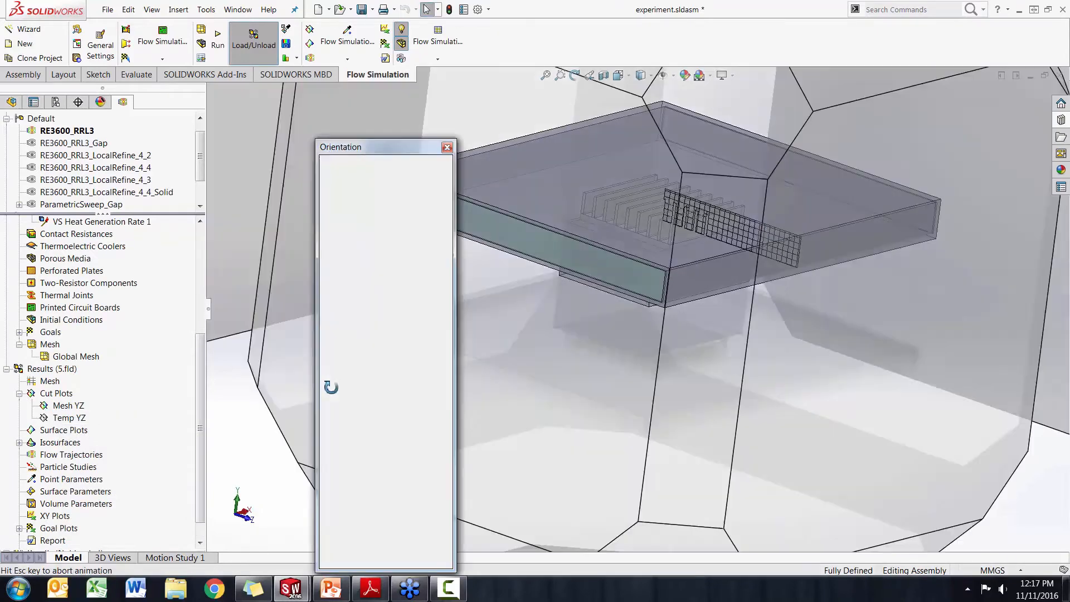
pyautogui.click(576, 332)
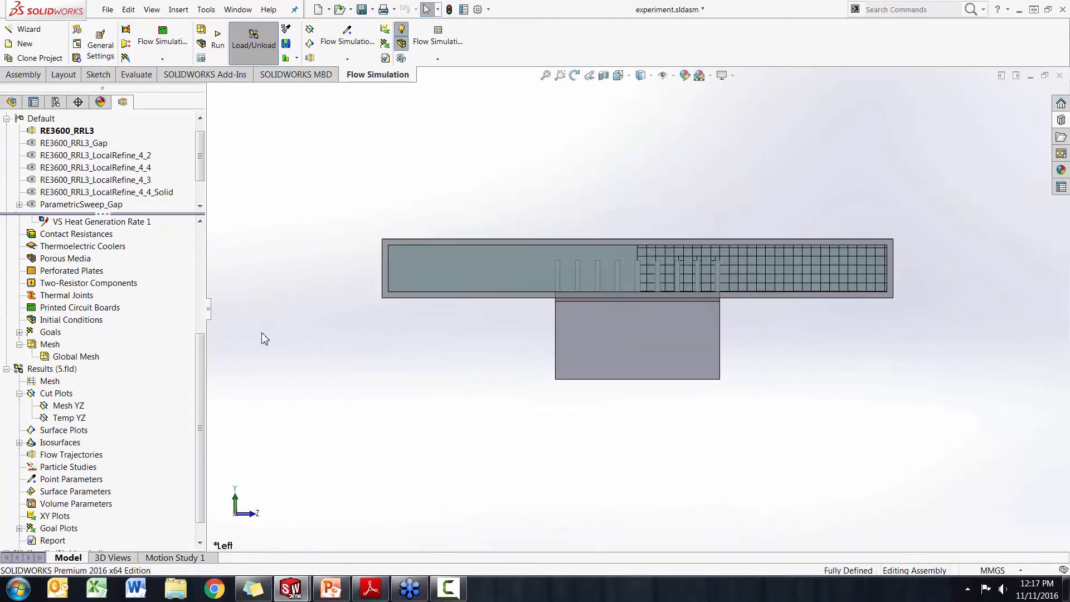
pyautogui.scroll(-3, 647, 295)
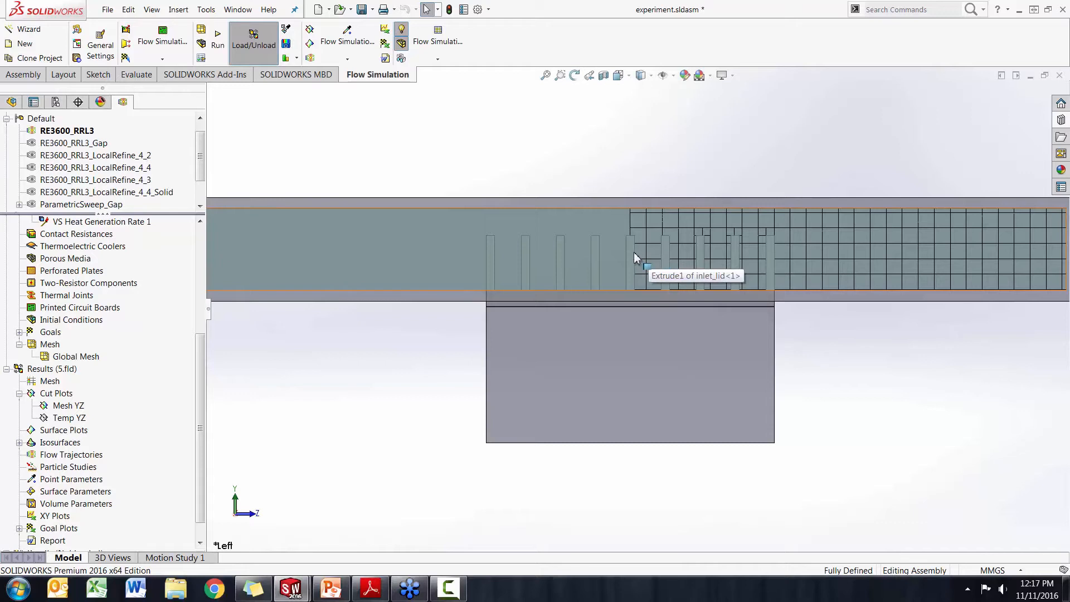
pyautogui.click(605, 77)
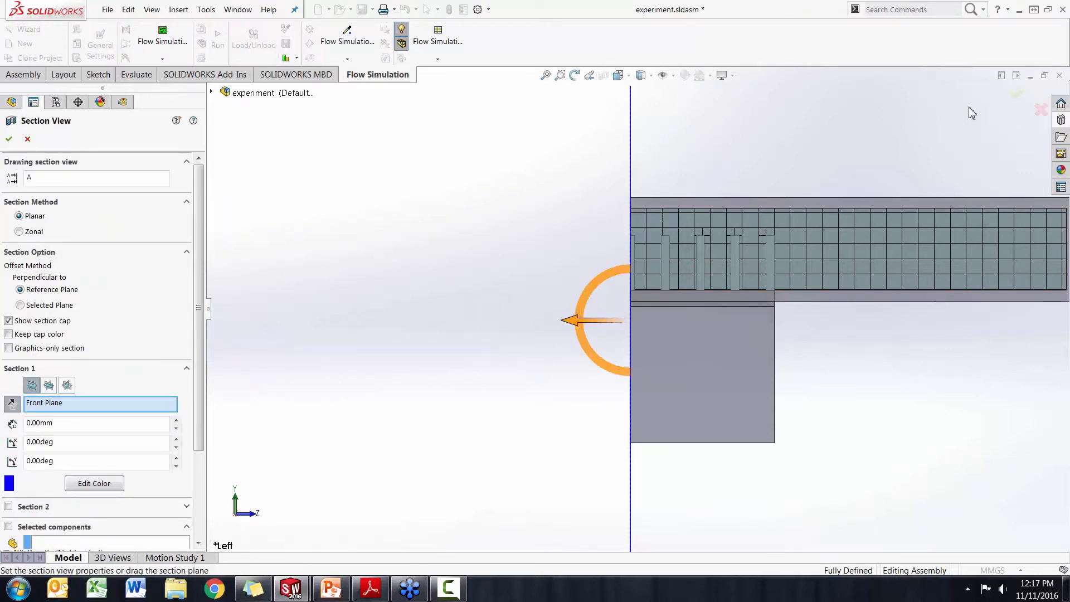
pyautogui.click(1039, 111)
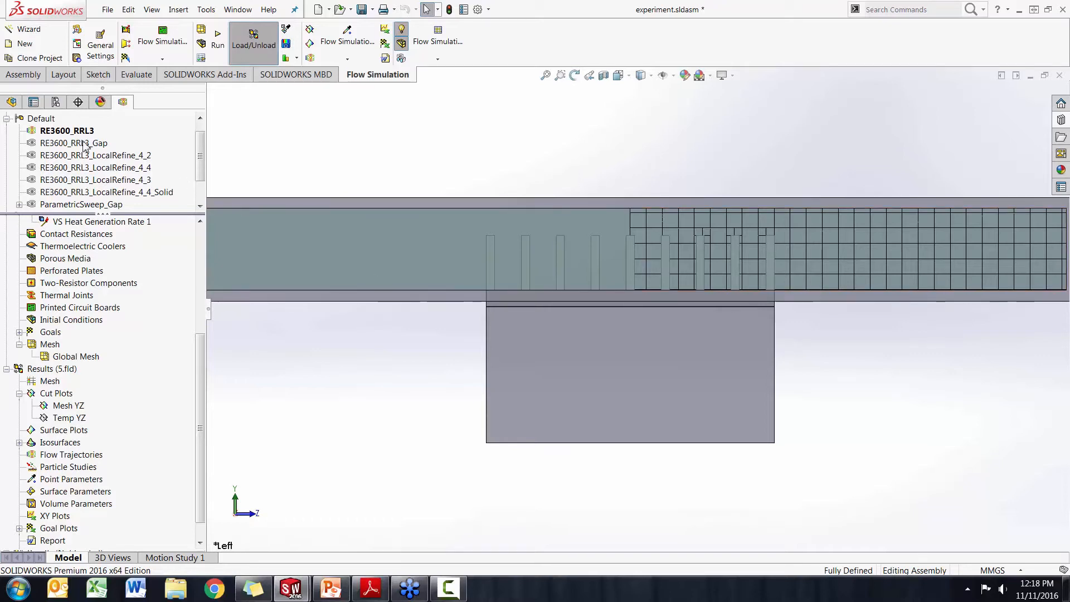
pyautogui.rightClick(67, 407)
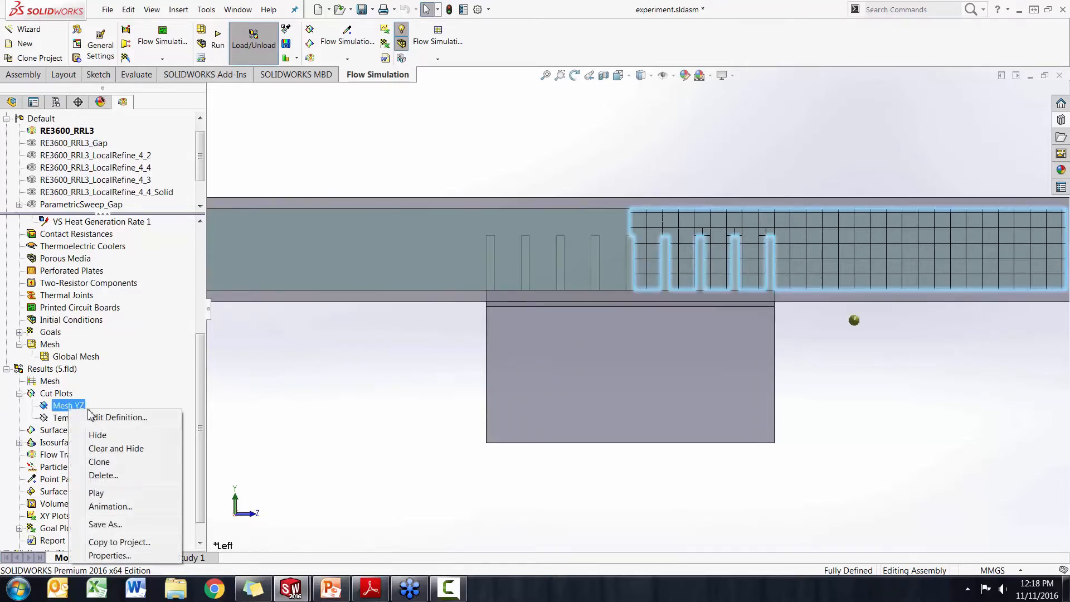
pyautogui.click(100, 436)
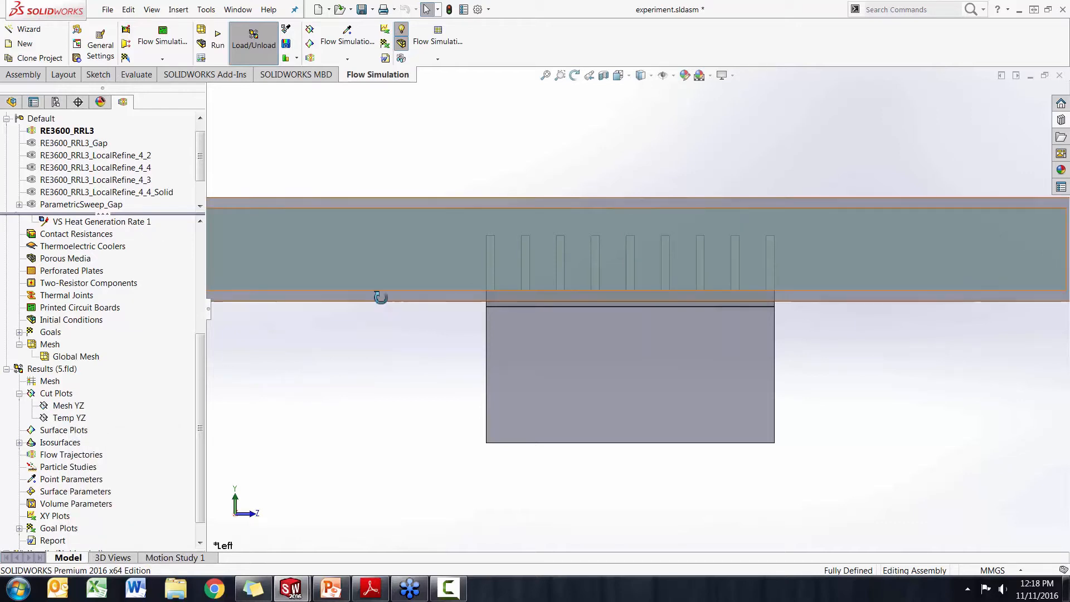
# - Measure the gap between the first two heat sink fins at their top corners, with the test section hidden only while measuring
pyautogui.moveTo(381, 297); pyautogui.dragTo(358, 318, button='middle')
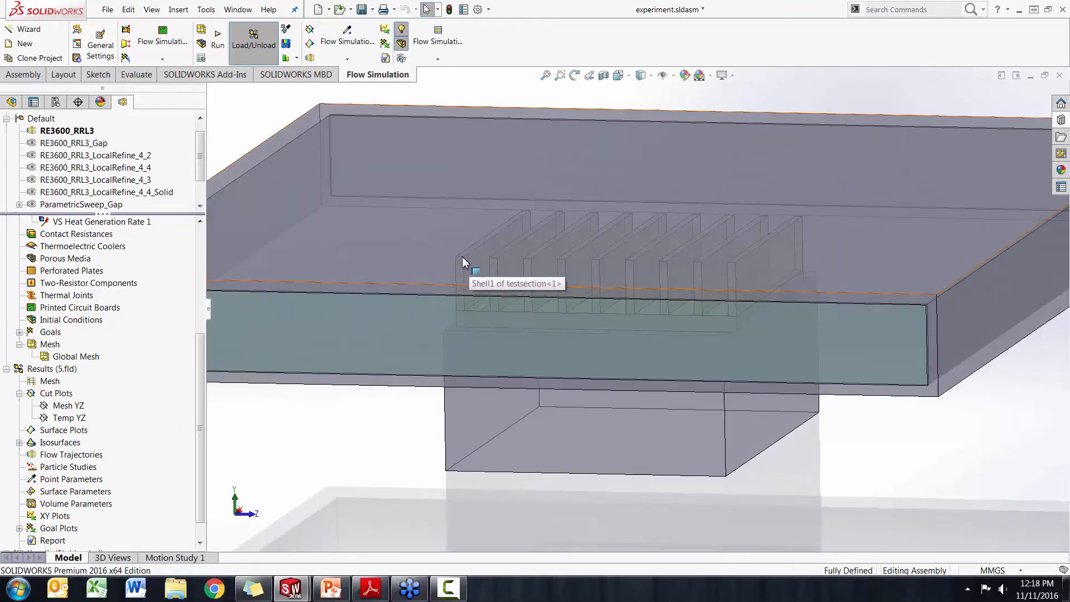
pyautogui.press('Tab')
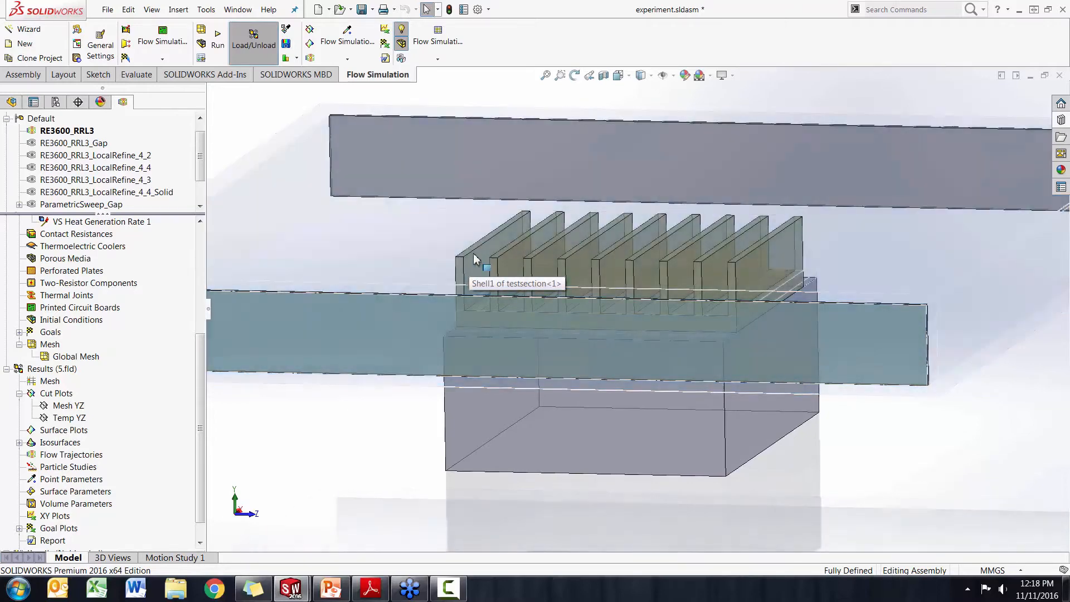
pyautogui.click(133, 74)
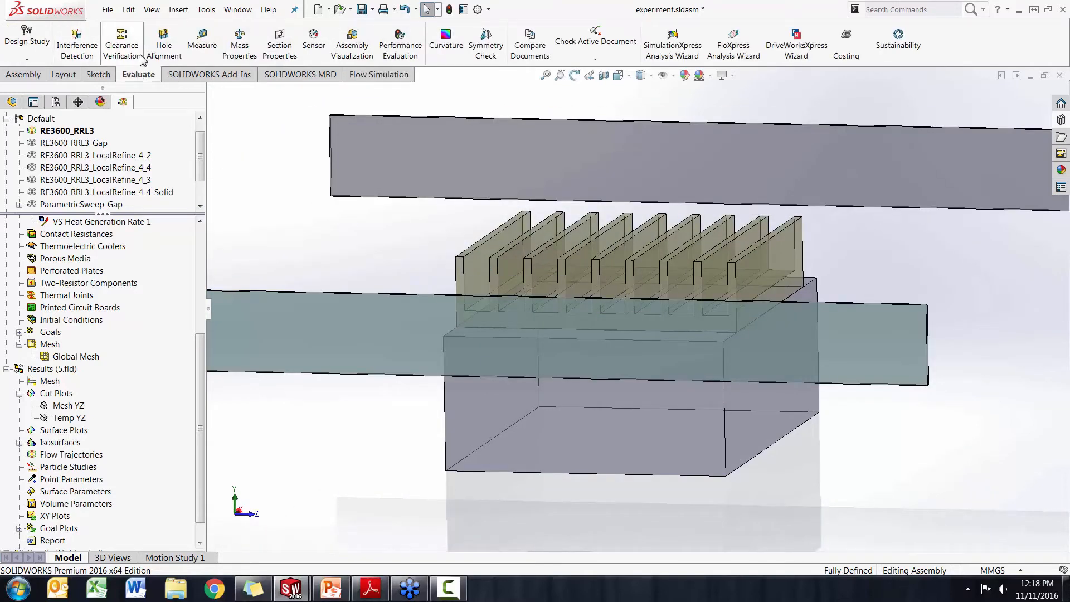
pyautogui.click(202, 42)
pyautogui.moveTo(547, 169); pyautogui.dragTo(138, 220)
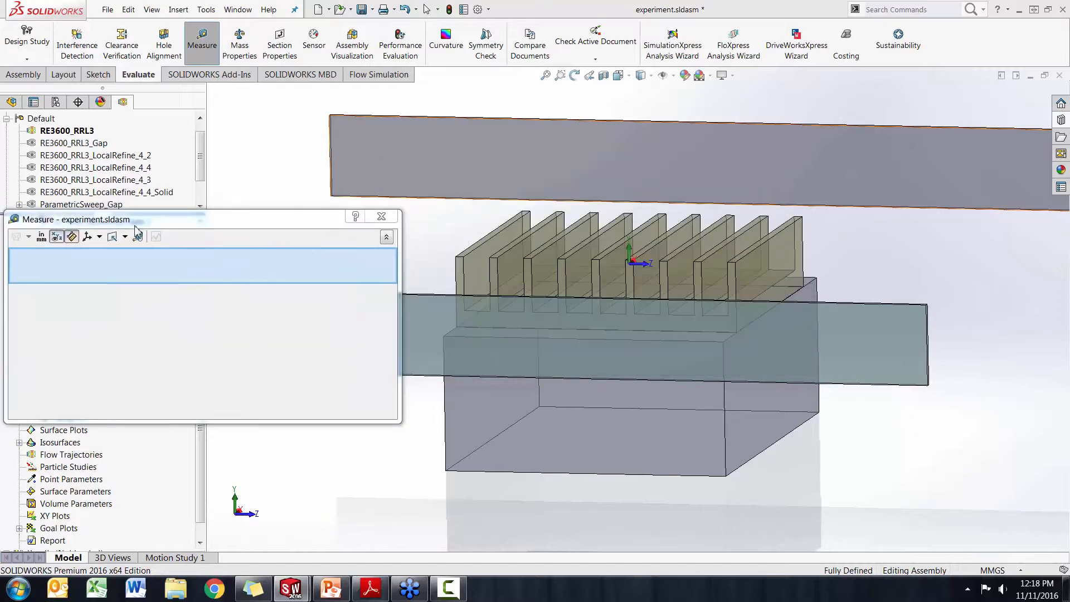
pyautogui.click(463, 258)
pyautogui.click(490, 257)
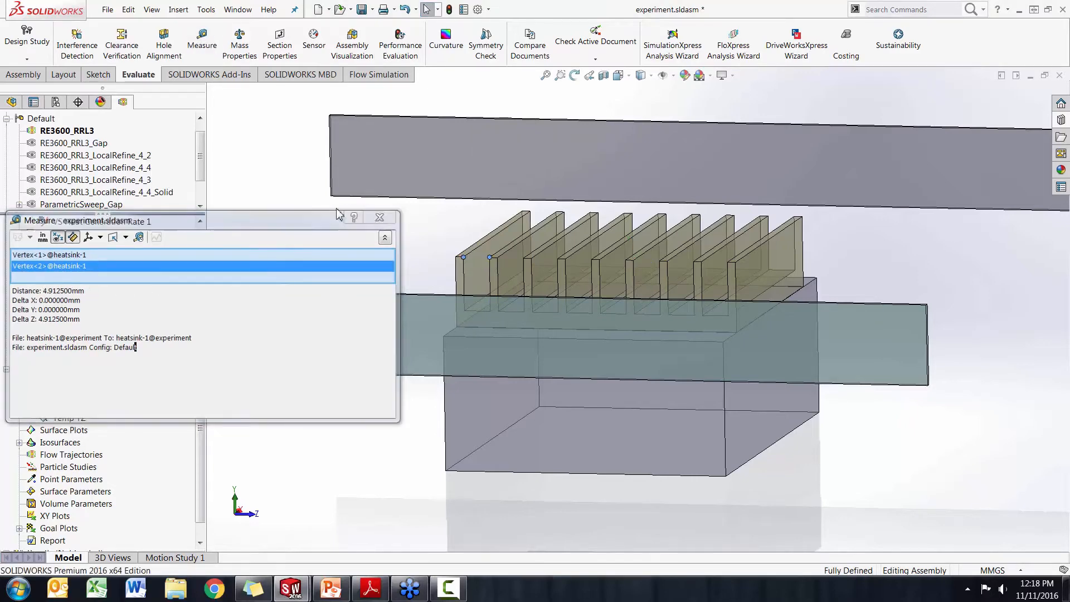
pyautogui.click(381, 216)
pyautogui.hotkey('shift', 'Tab')
pyautogui.click(340, 415)
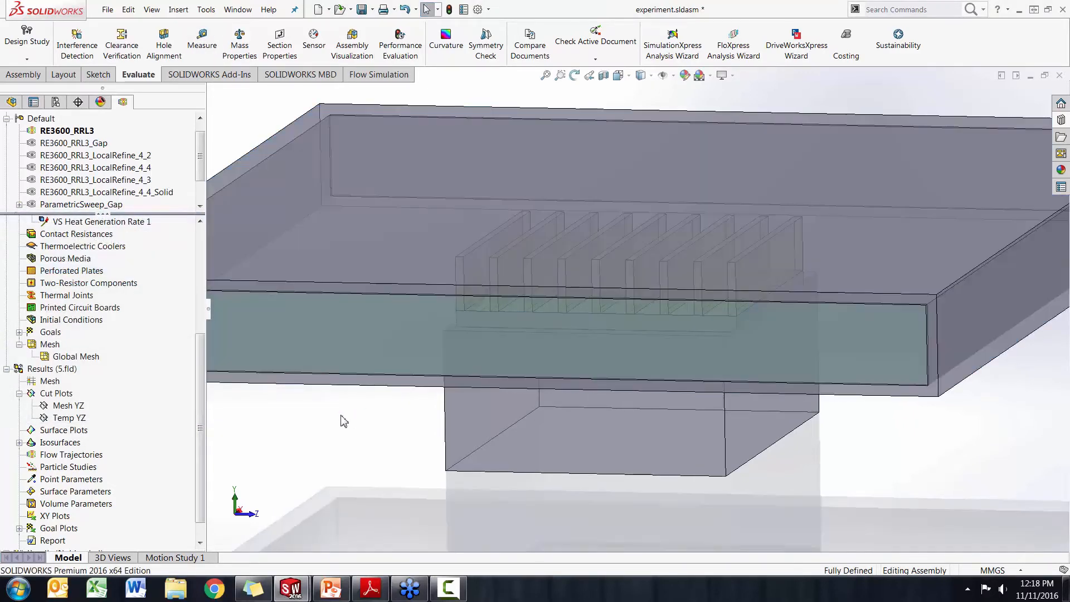
# - Enable a manual minimum gap size of 0.04195 m in the global mesh settings of the RE3600_RRL3 project
pyautogui.rightClick(79, 359)
pyautogui.click(106, 367)
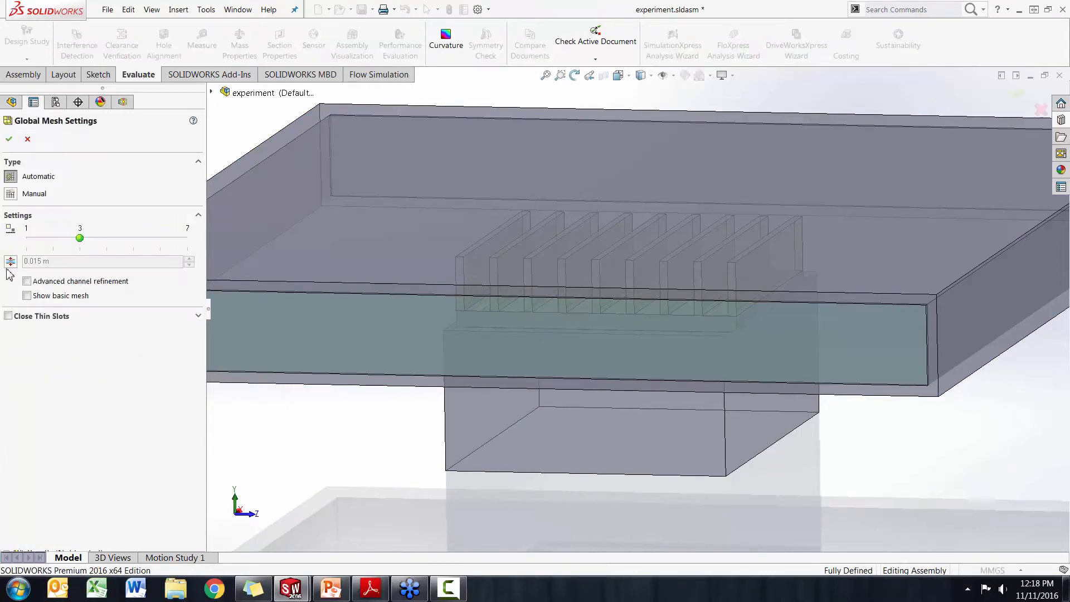
pyautogui.click(14, 264)
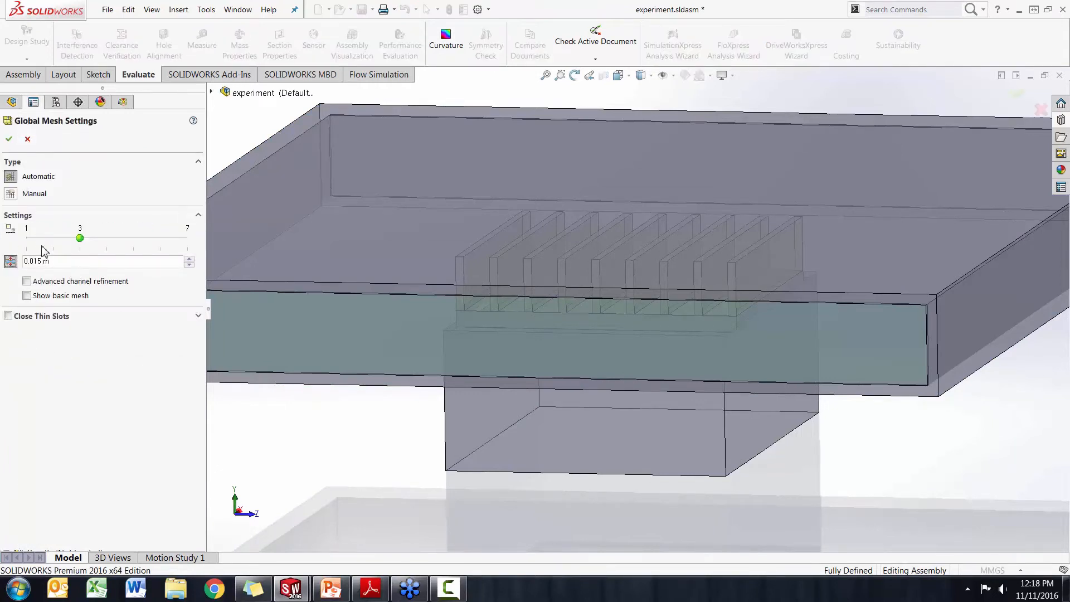
pyautogui.moveTo(64, 263); pyautogui.dragTo(3, 251)
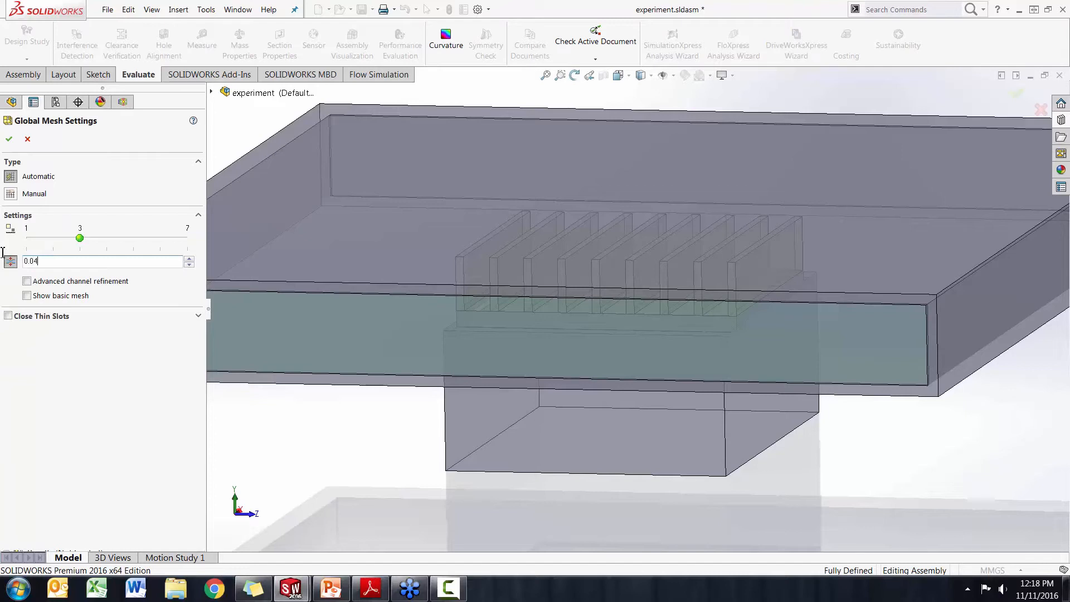
pyautogui.click(296, 448)
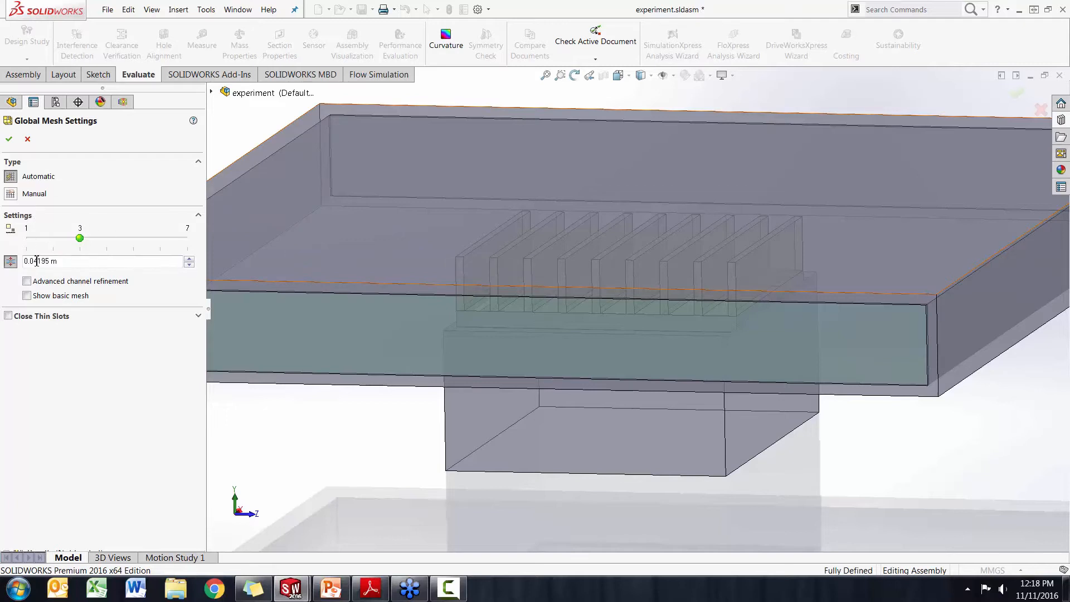
pyautogui.click(9, 139)
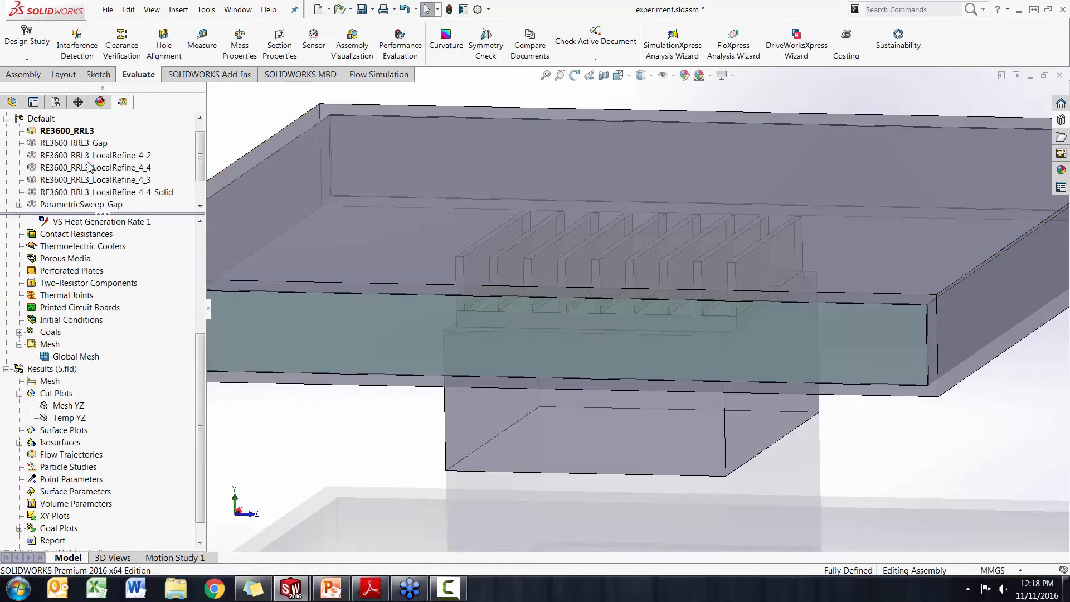
# - Activate the RE3600_RRL3_Gap project and review the minimum gap size in its global mesh settings
pyautogui.rightClick(161, 143)
pyautogui.click(173, 151)
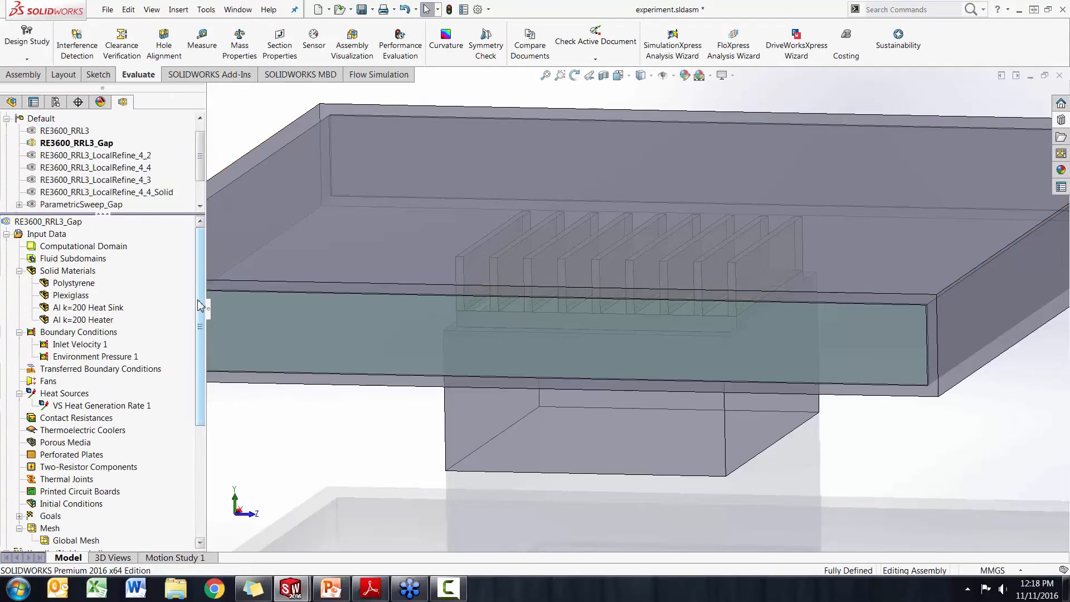
pyautogui.rightClick(60, 448)
pyautogui.click(82, 453)
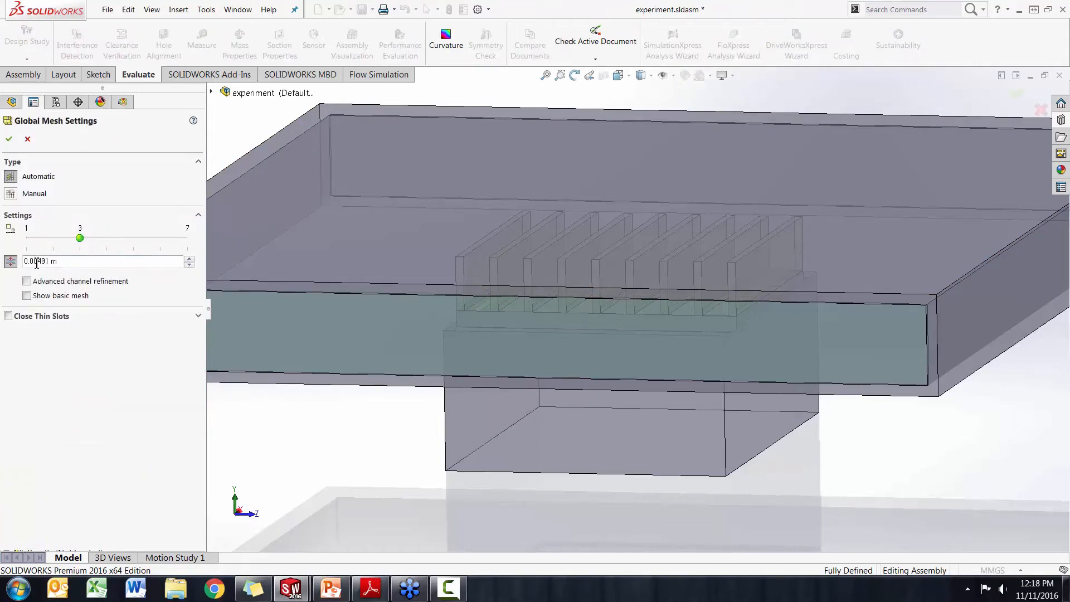
pyautogui.click(9, 138)
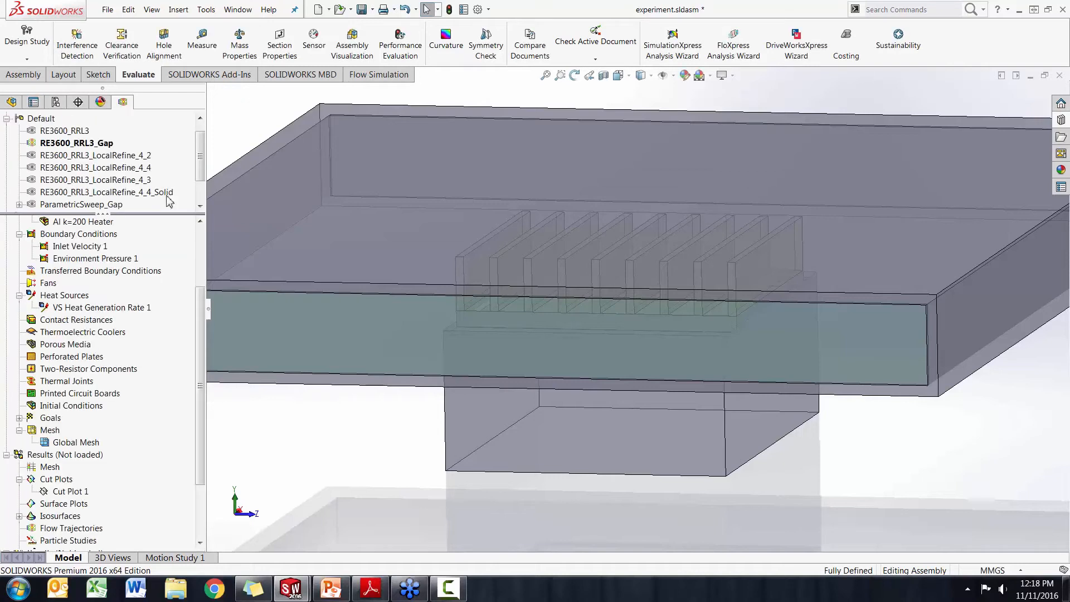
# - Load the RE3600_RRL3_Gap results and show Cut Plot 1 around the fins in the Left view
pyautogui.click(377, 74)
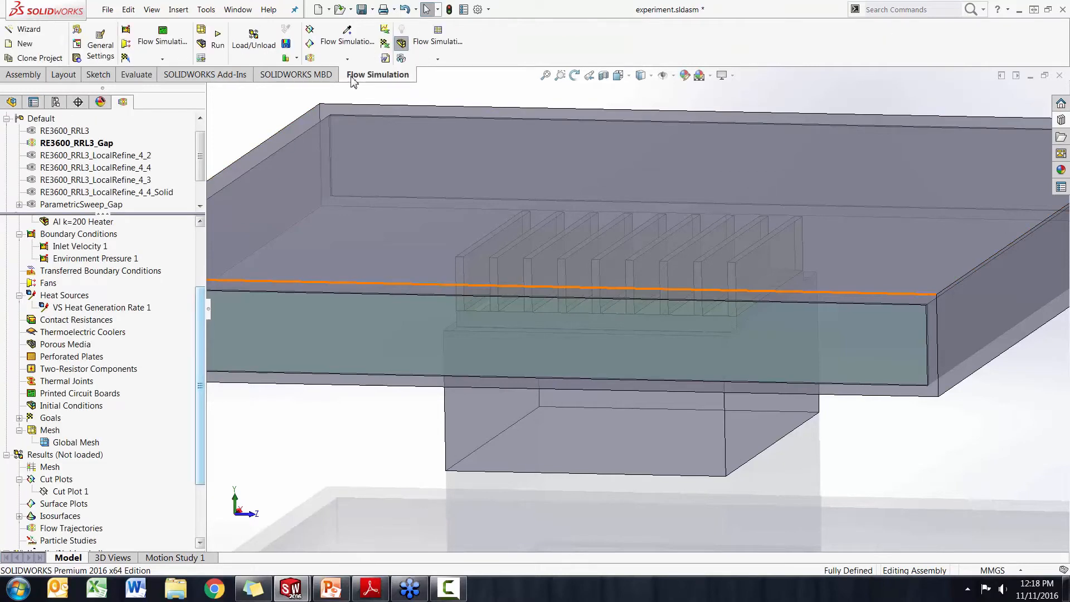
pyautogui.click(240, 59)
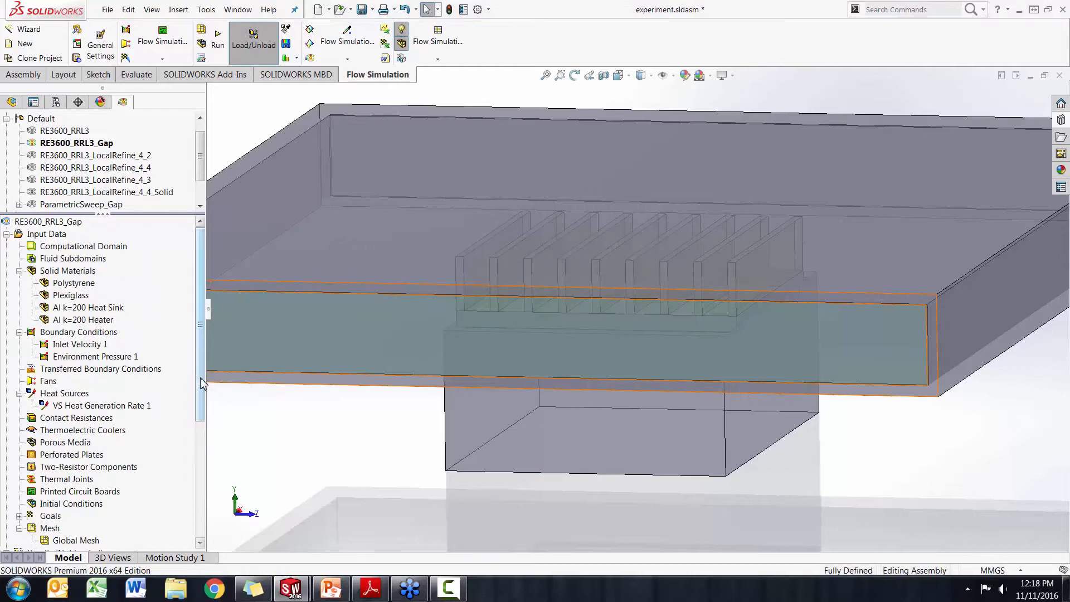
pyautogui.scroll(-5, 192, 525)
pyautogui.rightClick(71, 393)
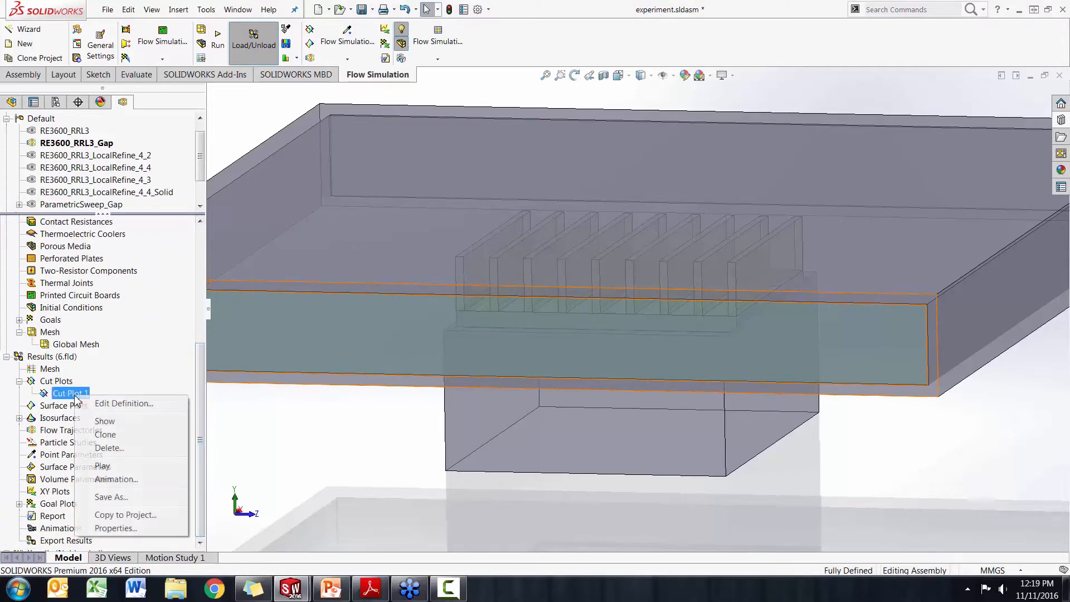
pyautogui.click(98, 425)
pyautogui.press('Escape')
pyautogui.press('space')
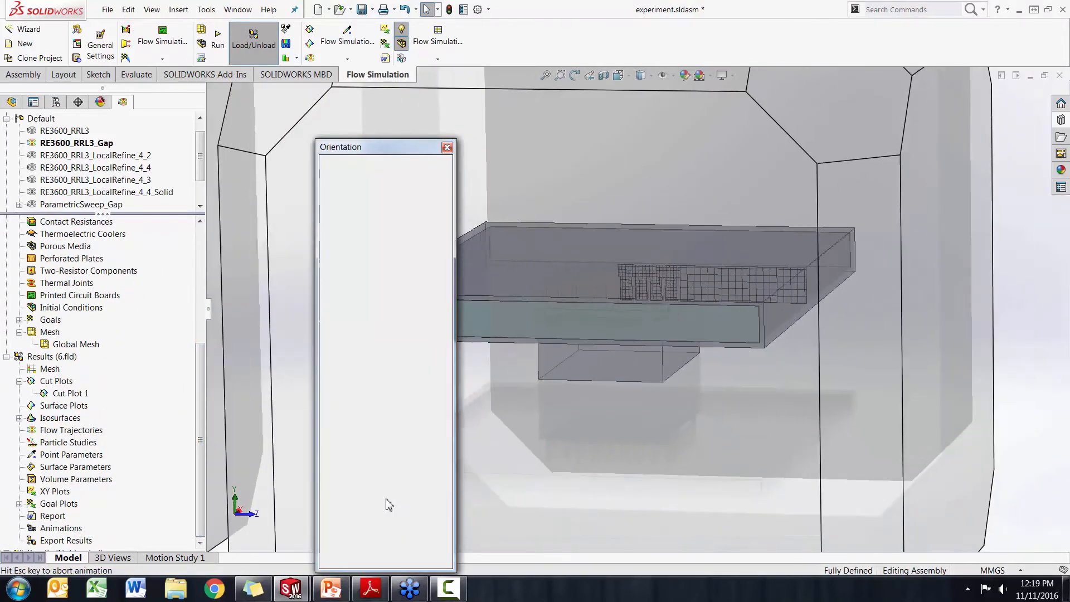
pyautogui.click(664, 357)
pyautogui.scroll(-5, 641, 273)
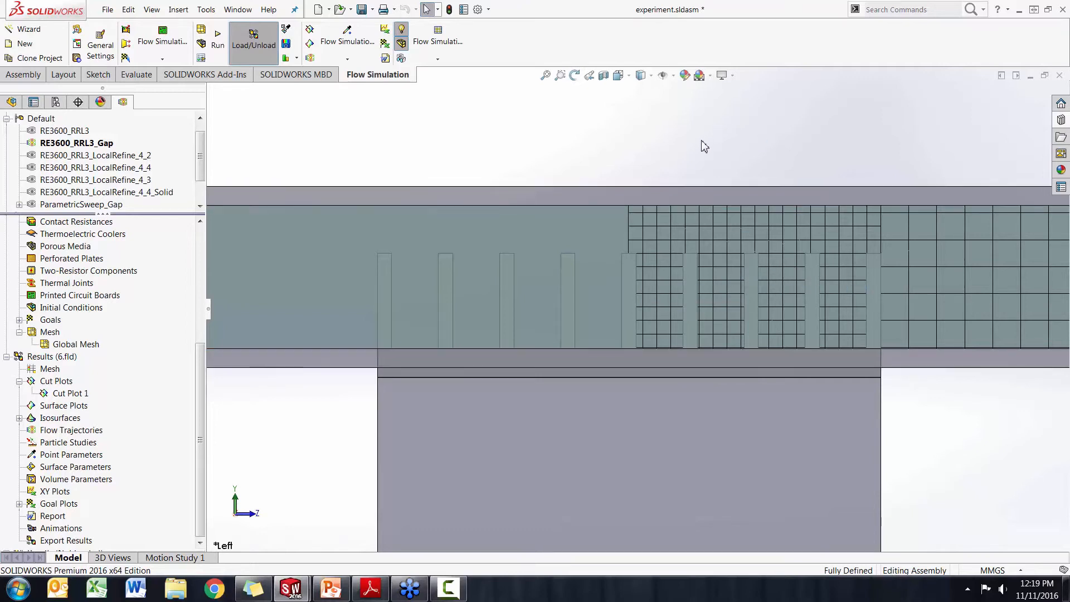
# - Run a comparison of Cut Plot 1 between the RE3600_RRL3 and RE3600_RRL3_Gap projects
pyautogui.click(296, 58)
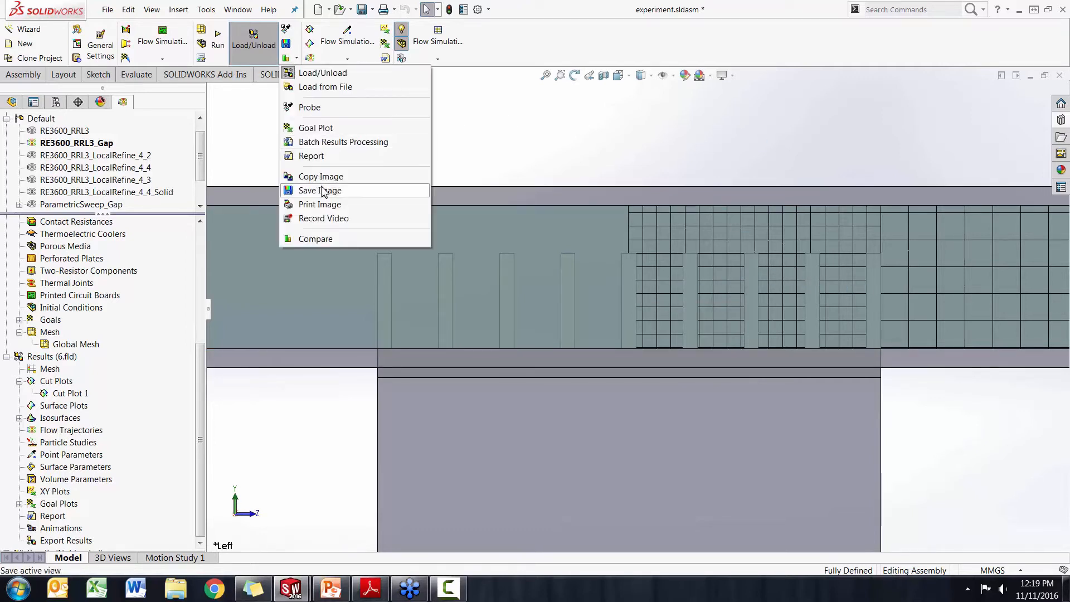
pyautogui.click(329, 239)
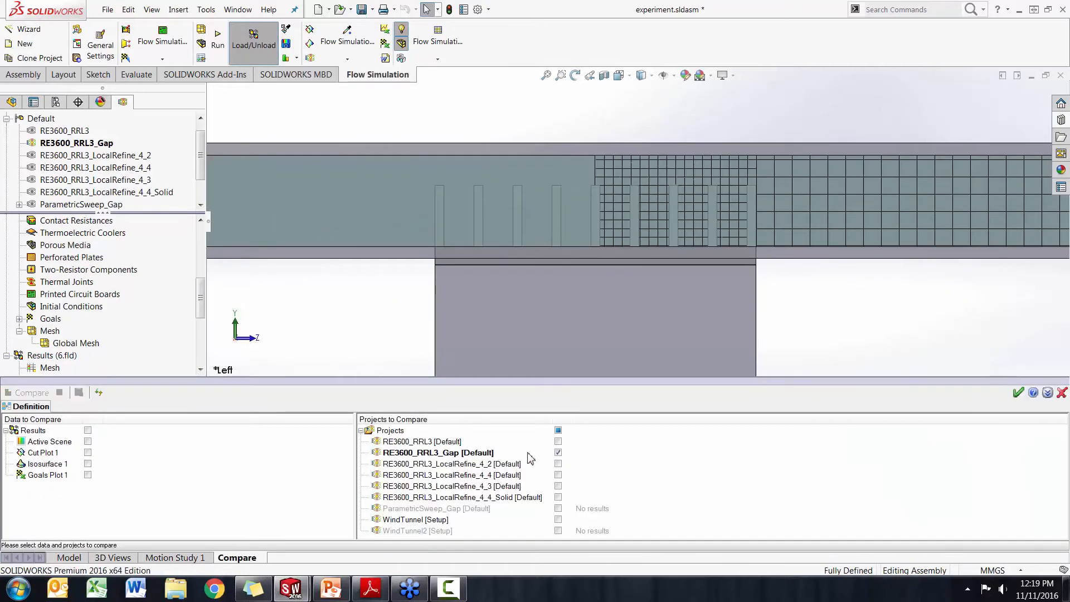
pyautogui.click(558, 441)
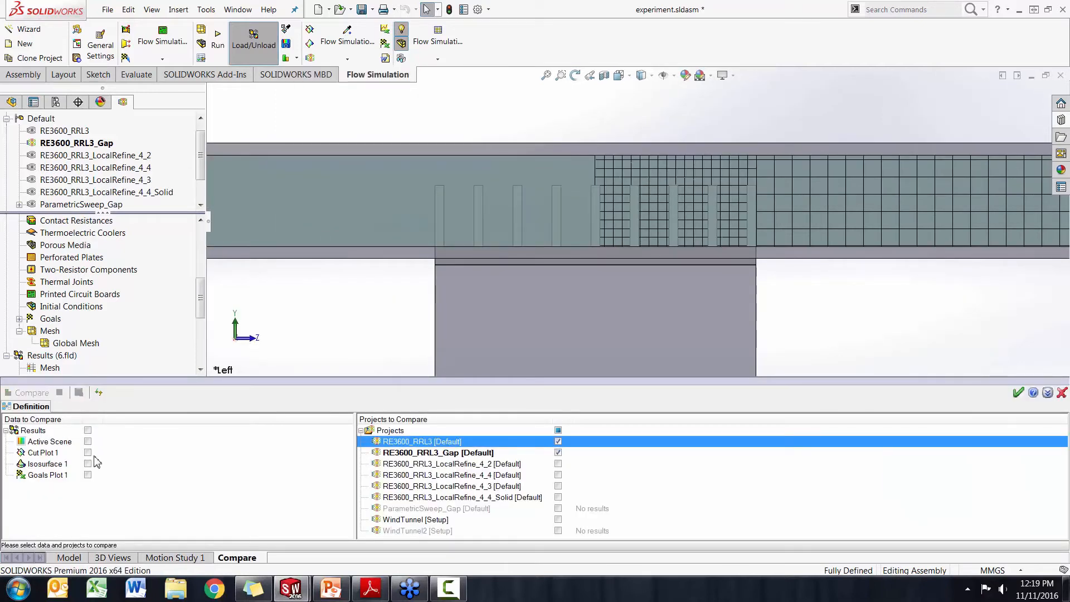
pyautogui.click(88, 452)
pyautogui.click(28, 392)
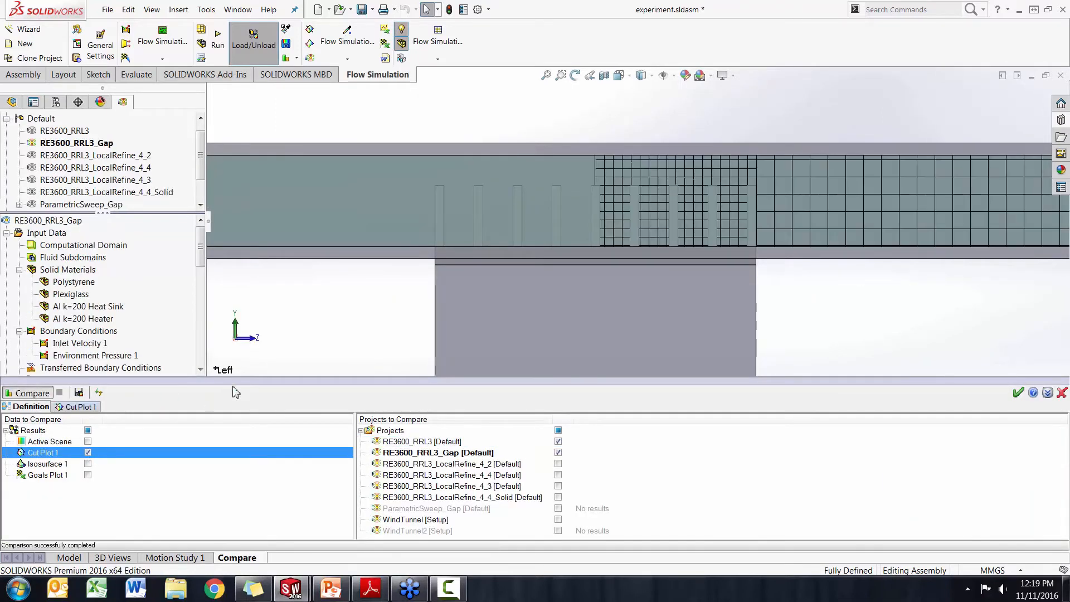
# - Examine the compared Cut Plot 1 mesh images side by side and close the comparison
pyautogui.click(70, 410)
pyautogui.moveTo(254, 381); pyautogui.dragTo(327, 101)
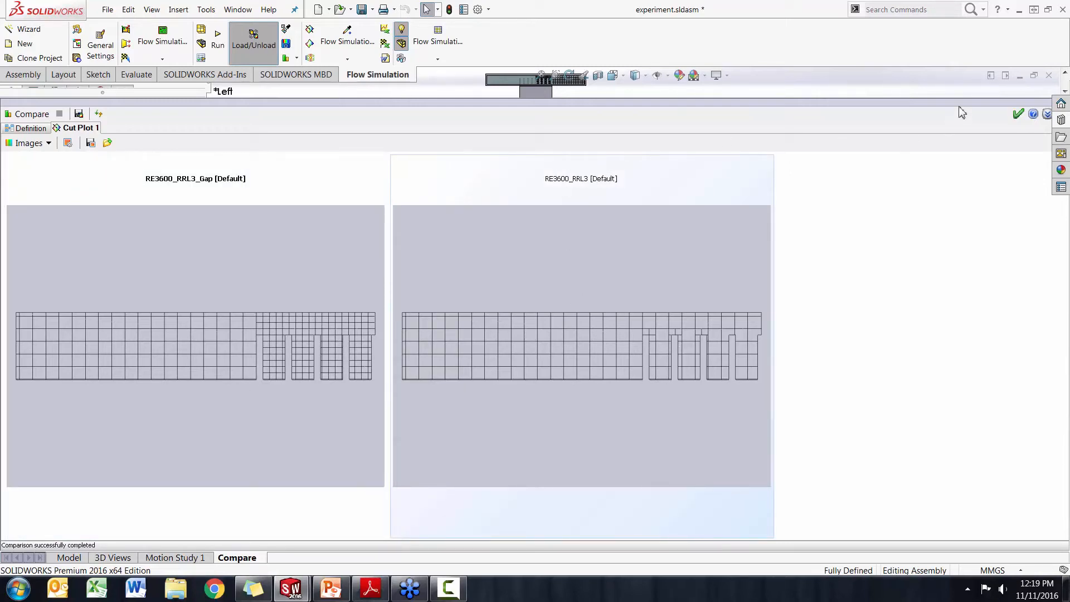
pyautogui.moveTo(962, 104); pyautogui.dragTo(958, 272)
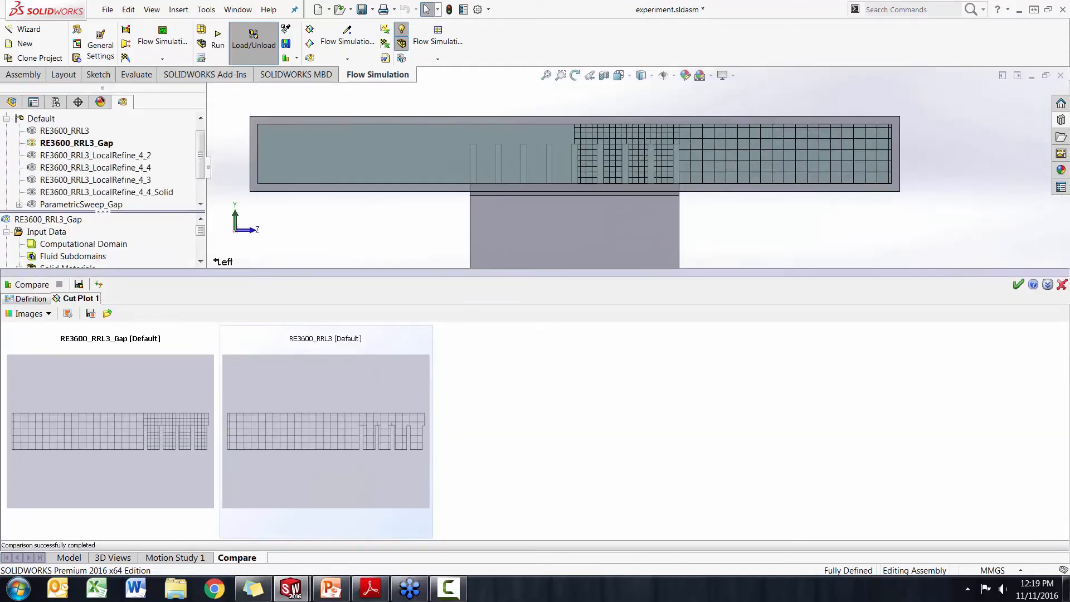
pyautogui.click(1062, 286)
pyautogui.moveTo(466, 112); pyautogui.dragTo(444, 180, button='middle')
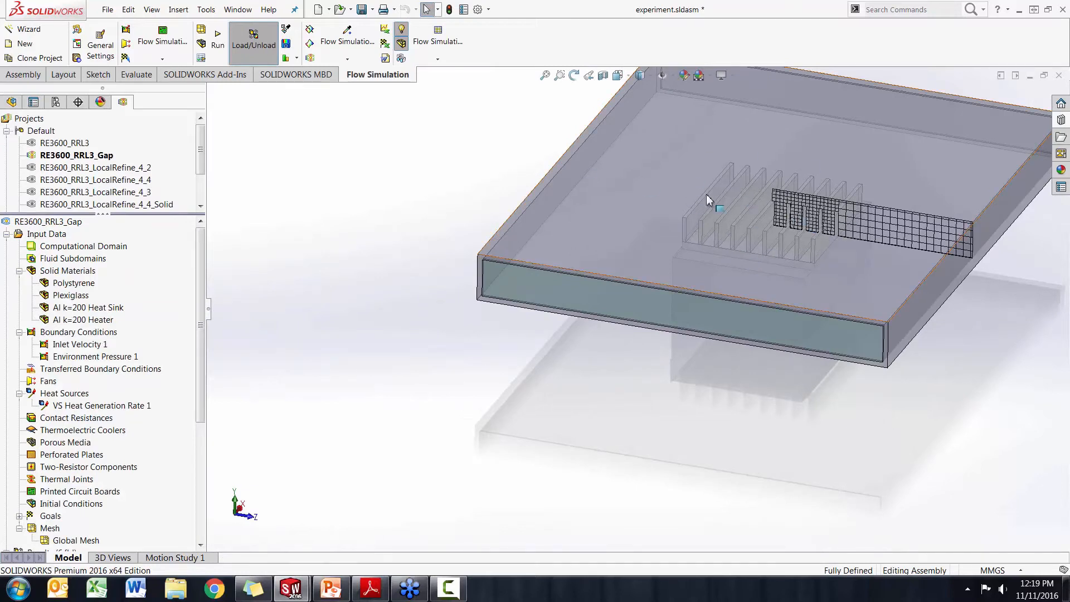
# - Hide Cut Plot 1 in the RE3600_RRL3_Gap results
pyautogui.rightClick(86, 152)
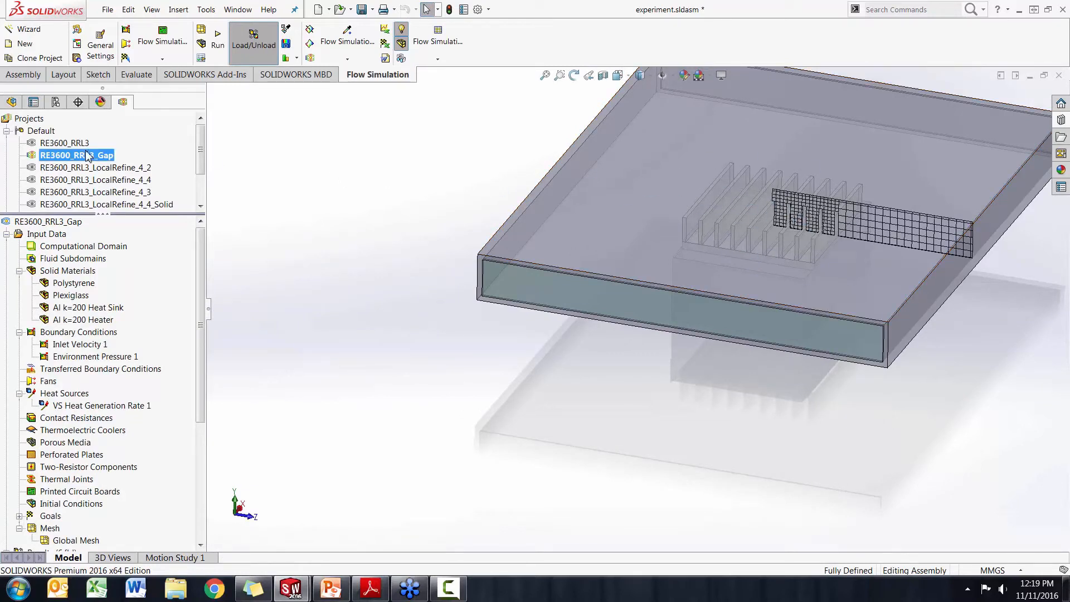
pyautogui.click(202, 288)
pyautogui.moveTo(202, 289); pyautogui.dragTo(201, 390)
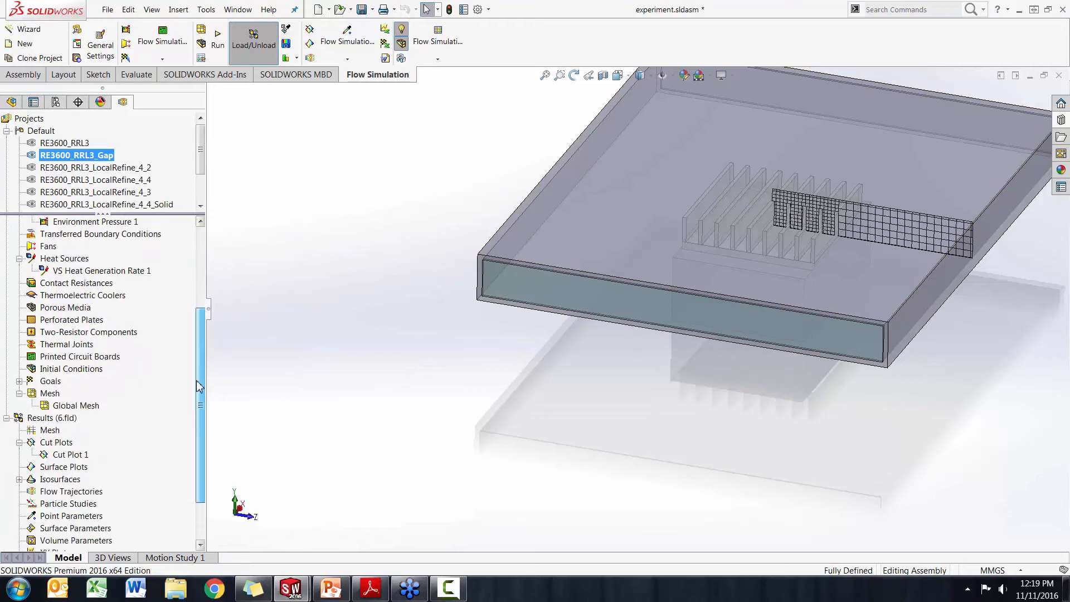
pyautogui.rightClick(50, 397)
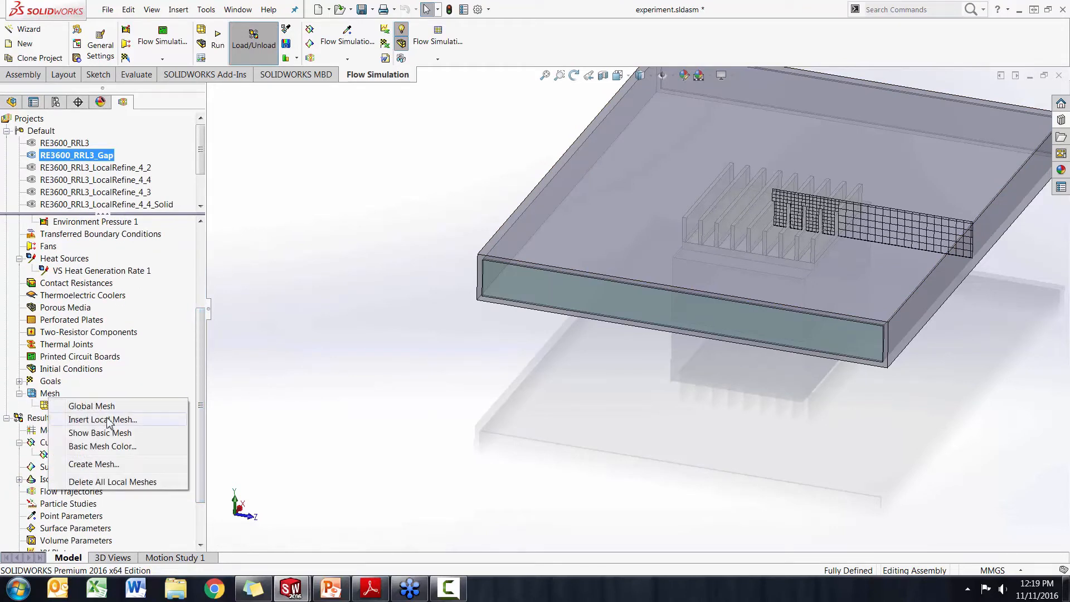
pyautogui.click(236, 415)
pyautogui.rightClick(67, 454)
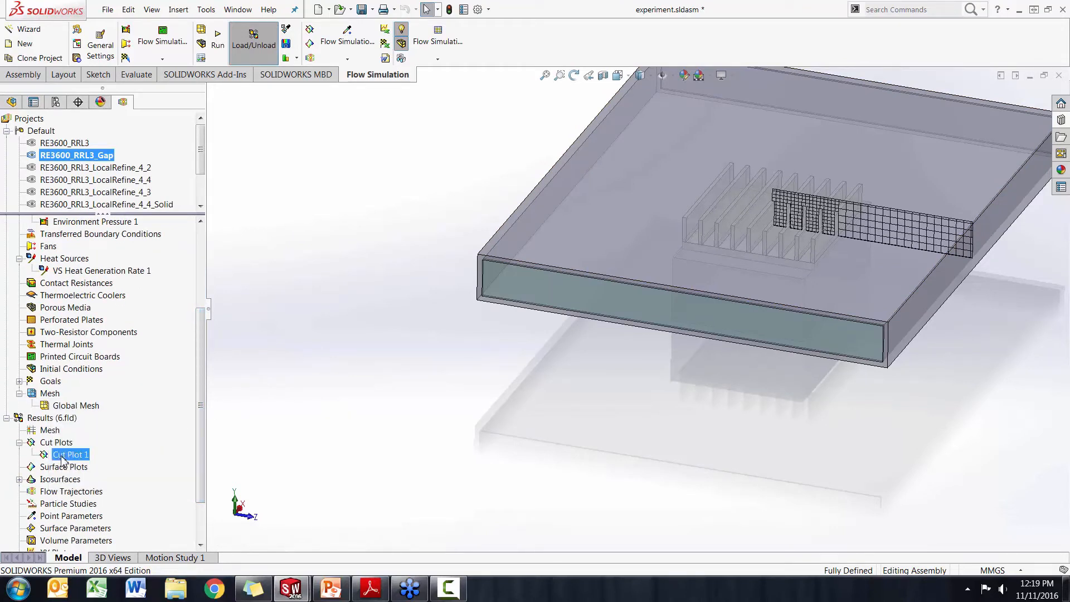
pyautogui.click(146, 331)
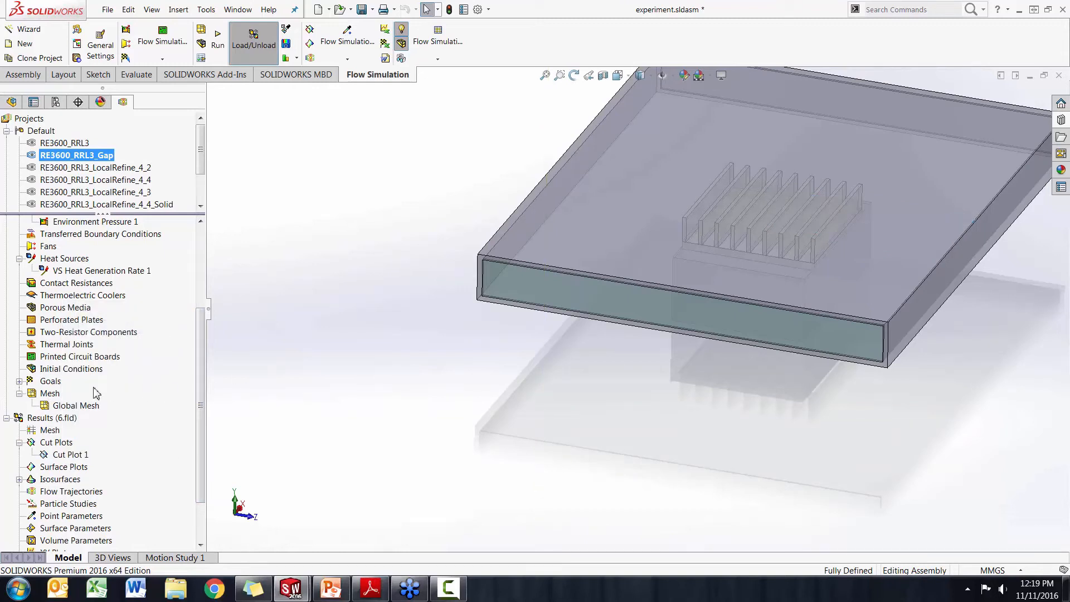
# - Insert a local mesh in the RE3600_RRL3_Gap project, define its region as a cuboid and show it in the Left view
pyautogui.rightClick(50, 396)
pyautogui.click(382, 378)
pyautogui.click(556, 306)
pyautogui.click(538, 287)
pyautogui.click(550, 290)
pyautogui.click(574, 240)
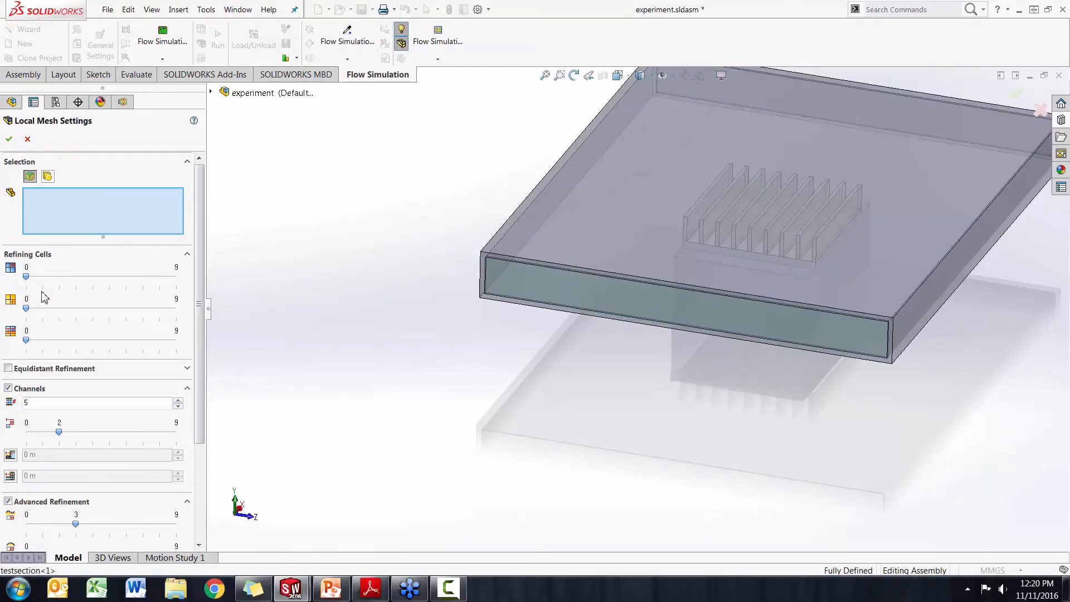
pyautogui.click(47, 177)
pyautogui.moveTo(335, 335); pyautogui.dragTo(342, 296, button='middle')
pyautogui.press('space')
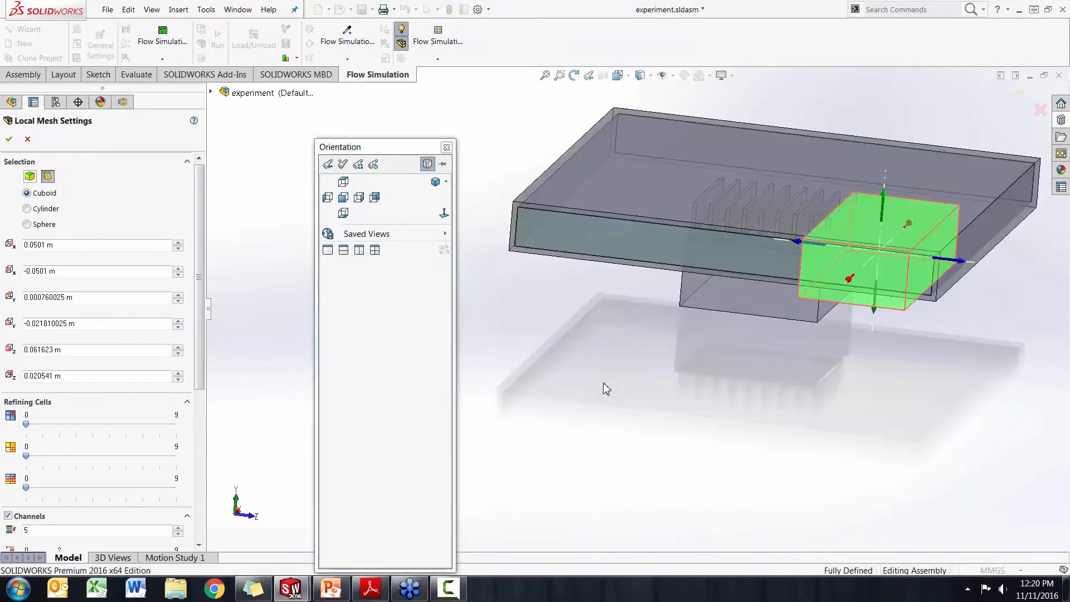
pyautogui.click(603, 383)
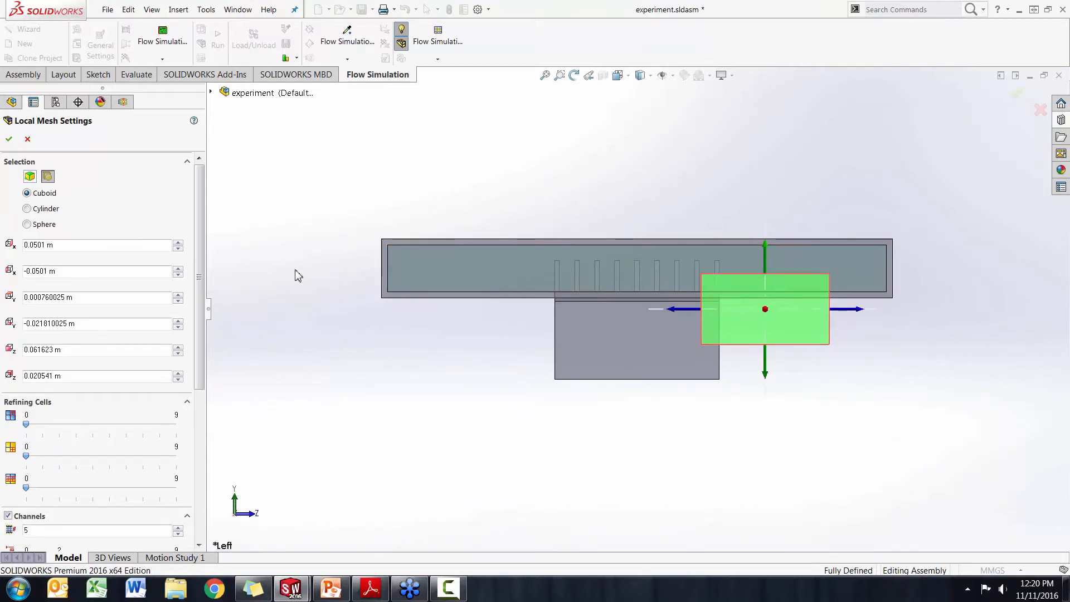
# - Resize the cuboid around half of the fins: Y from about -0.0105 to 0.0120 m, Z from 0 to about 0.0271 m
pyautogui.moveTo(769, 225); pyautogui.dragTo(768, 209)
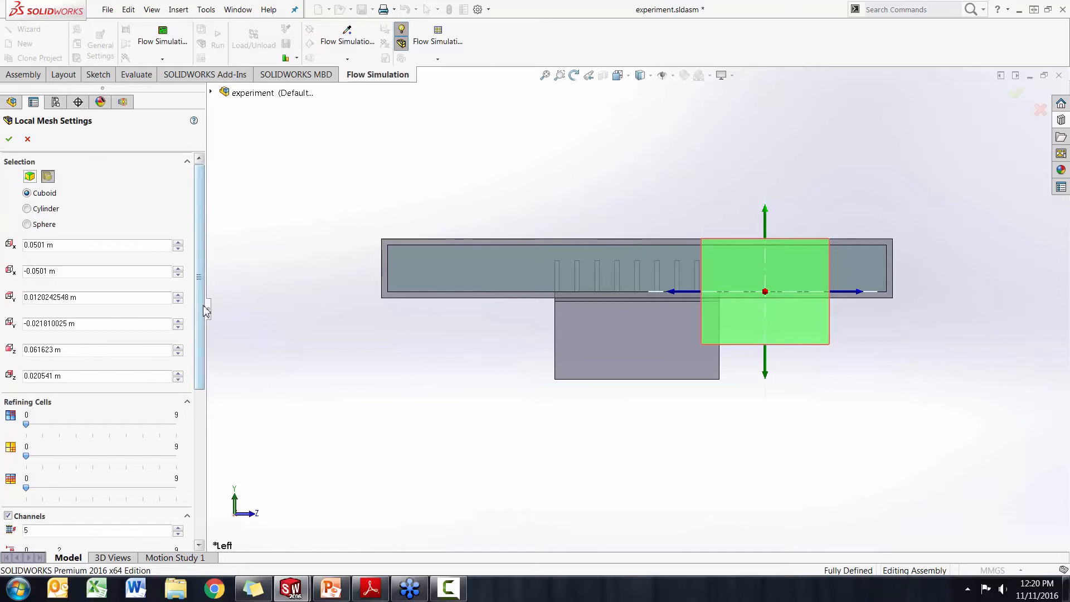
pyautogui.click(62, 375)
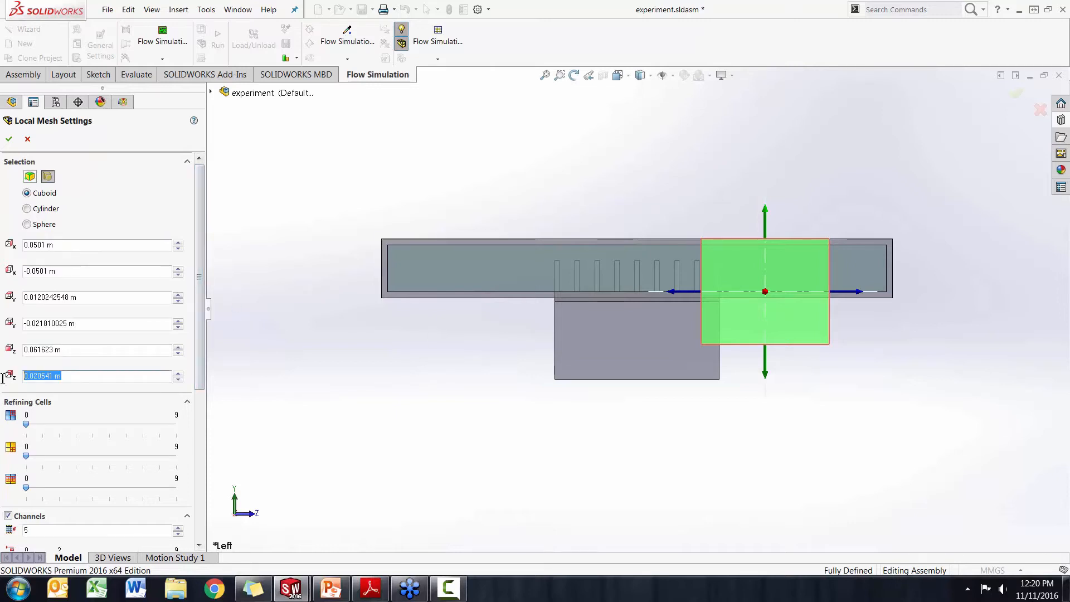
pyautogui.write('0')
pyautogui.press('Return')
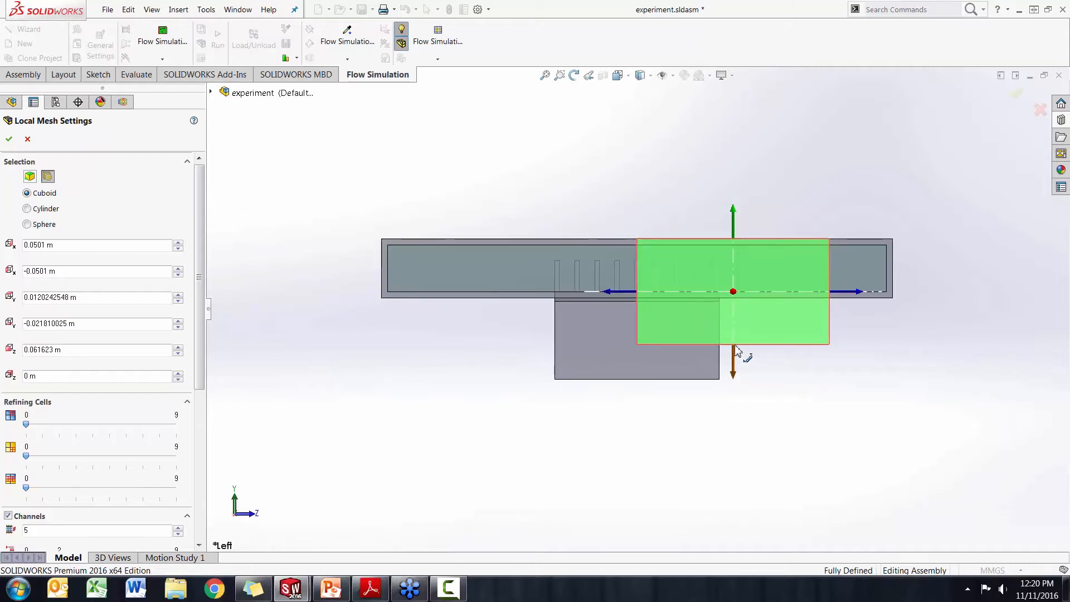
pyautogui.moveTo(737, 350)
pyautogui.mouseDown()
pyautogui.moveTo(733, 310)
pyautogui.moveTo(733, 333)
pyautogui.mouseUp()
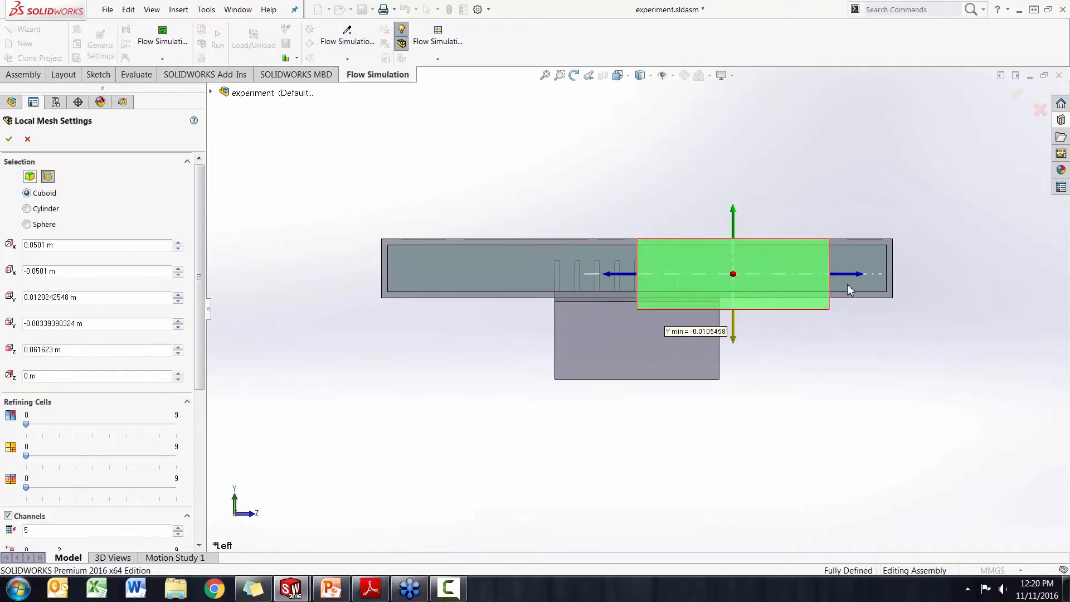
pyautogui.moveTo(861, 275); pyautogui.dragTo(747, 285)
# - Narrow the cuboid symmetrically in X to about ±0.0303 m in the Front view and accept the local mesh
pyautogui.moveTo(769, 378); pyautogui.dragTo(759, 405, button='middle')
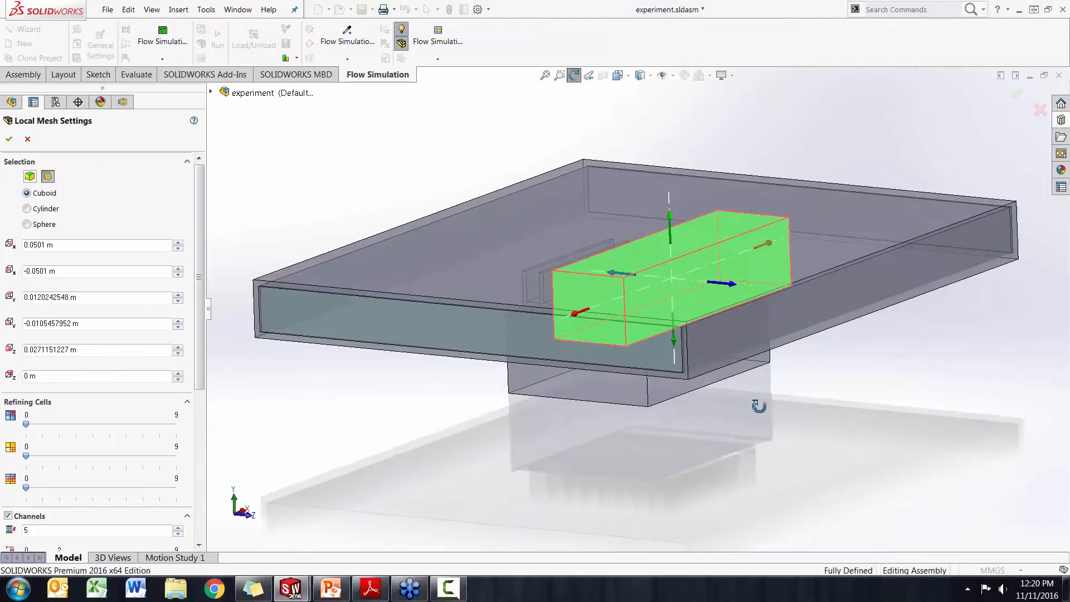
pyautogui.press('space')
pyautogui.click(532, 279)
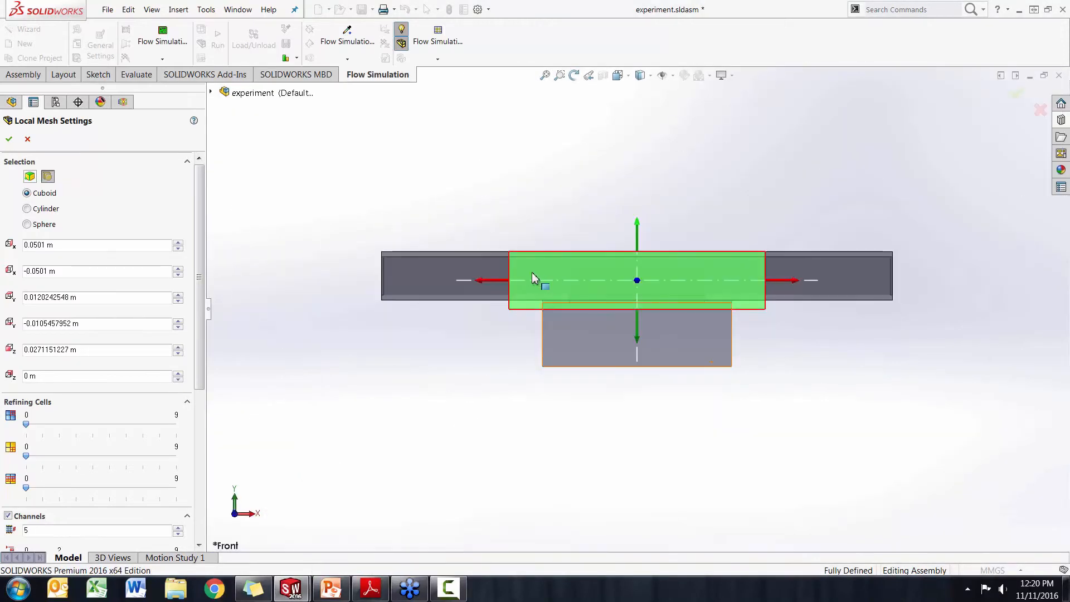
pyautogui.moveTo(486, 282); pyautogui.dragTo(532, 286)
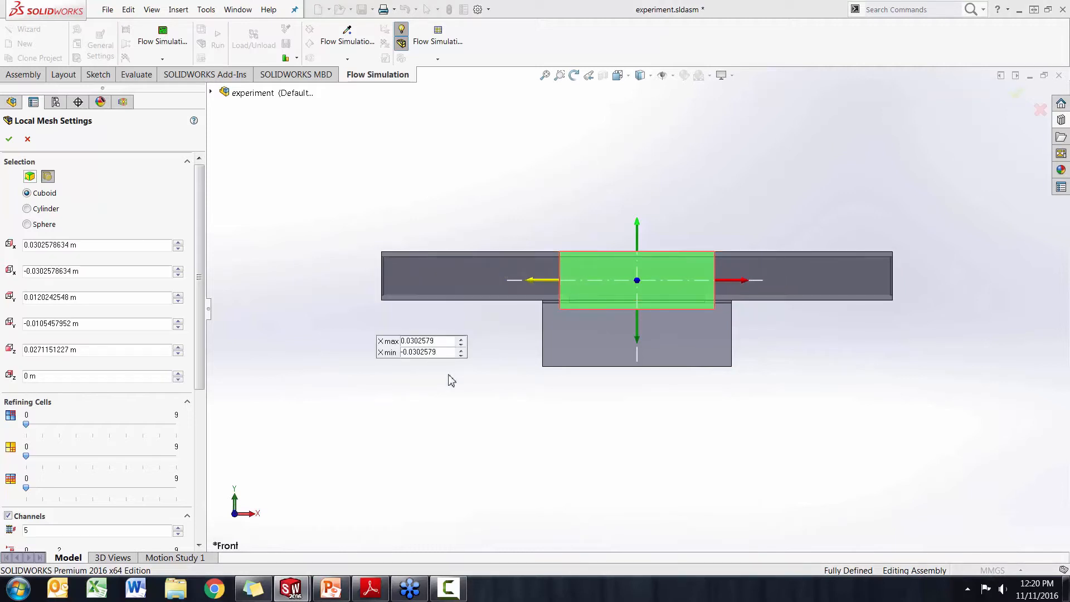
pyautogui.moveTo(521, 382); pyautogui.dragTo(552, 423, button='middle')
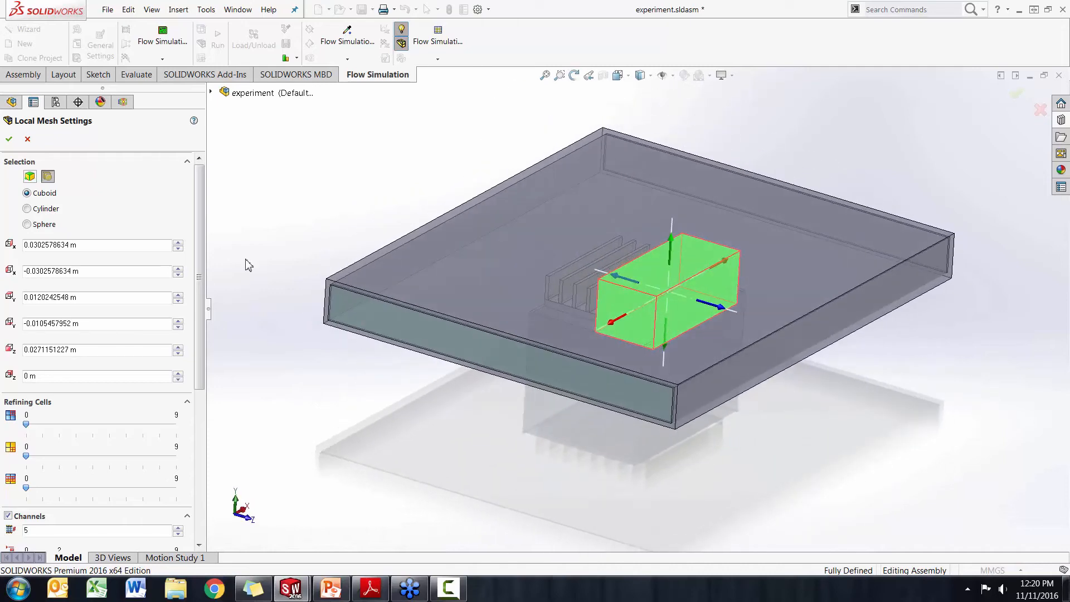
pyautogui.click(9, 139)
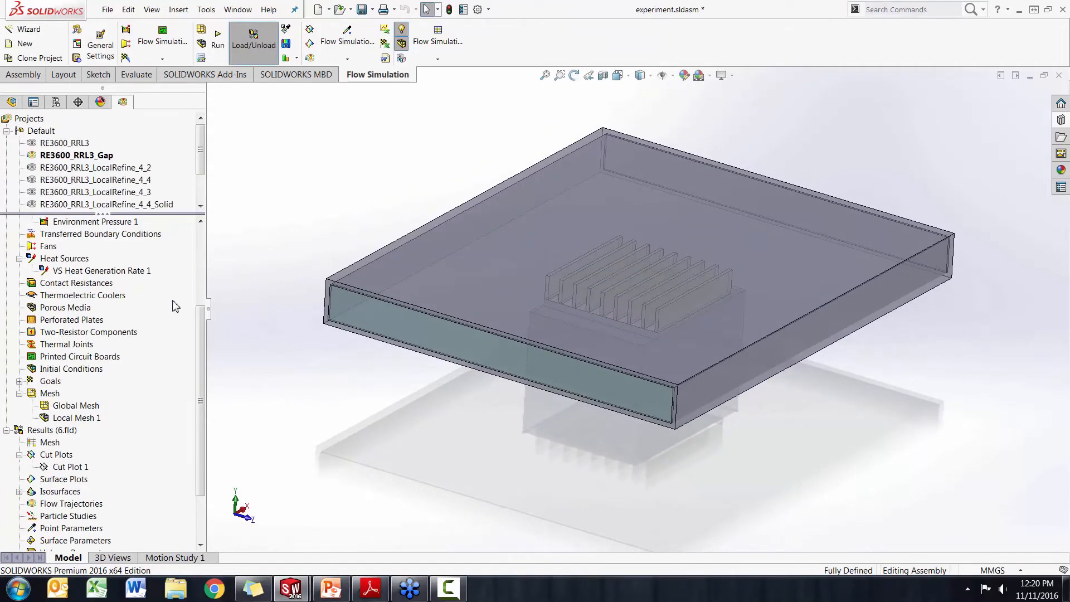
# - Activate the RE3600_RRL3_LocalRefine_4_2 project and open the definition of its Local Mesh 1
pyautogui.rightClick(142, 168)
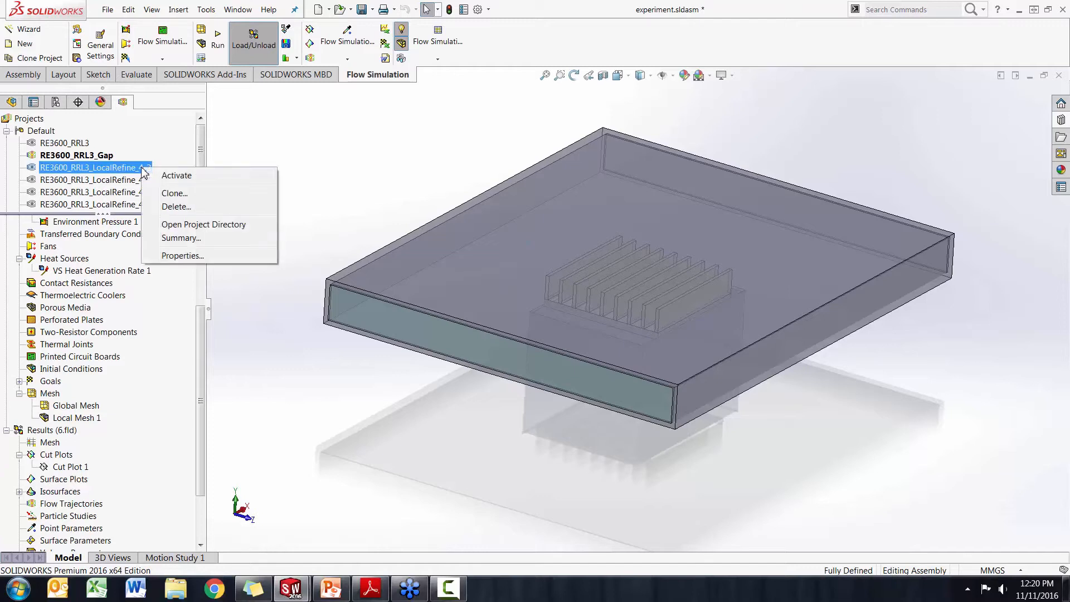
pyautogui.click(164, 178)
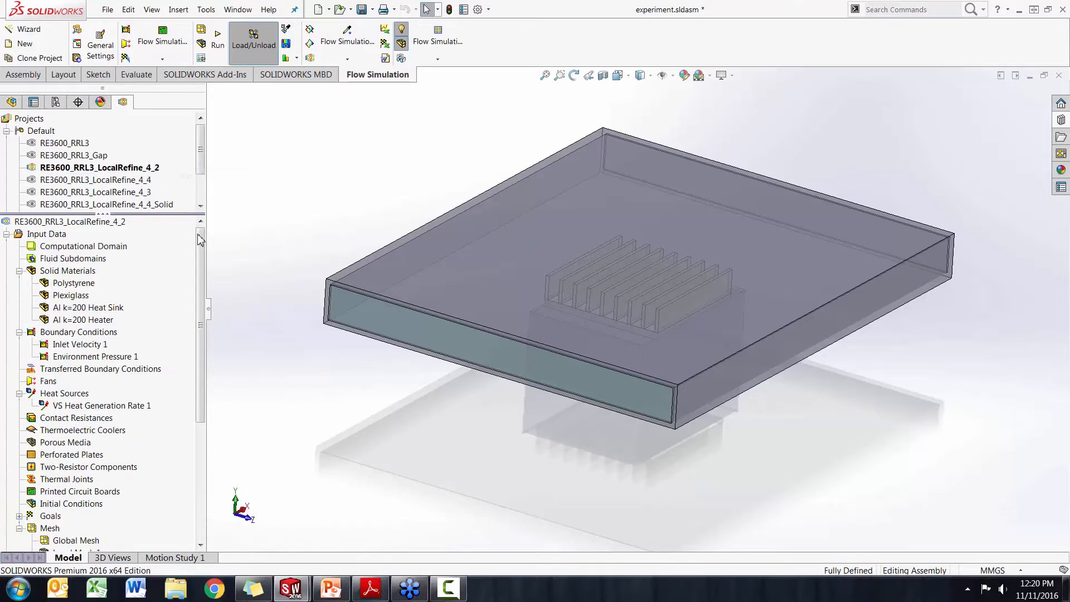
pyautogui.moveTo(201, 282); pyautogui.dragTo(199, 397)
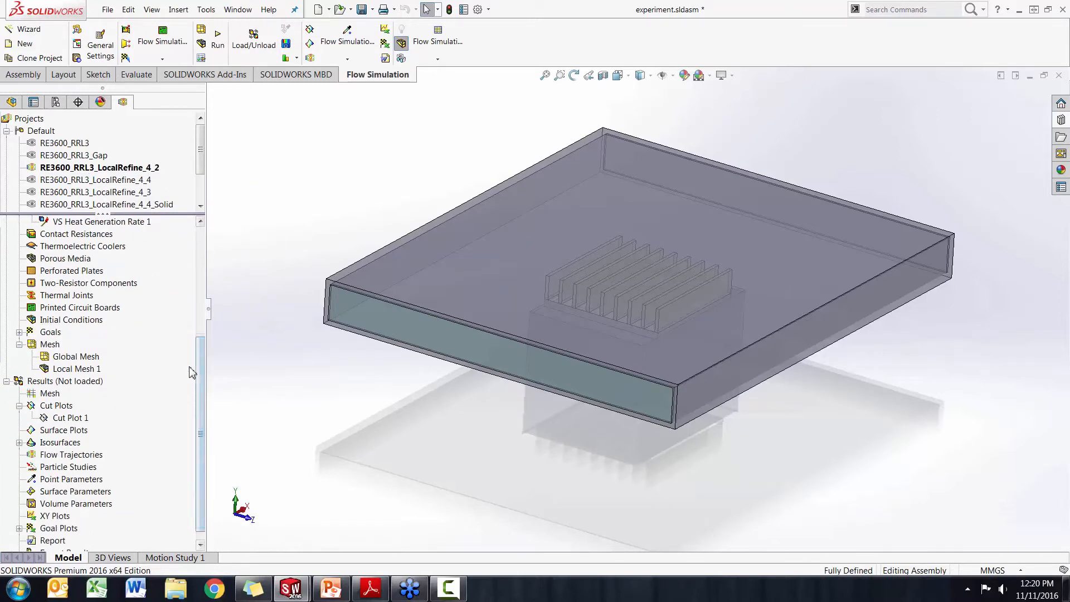
pyautogui.scroll(-1, 139, 385)
pyautogui.click(70, 357)
pyautogui.rightClick(70, 358)
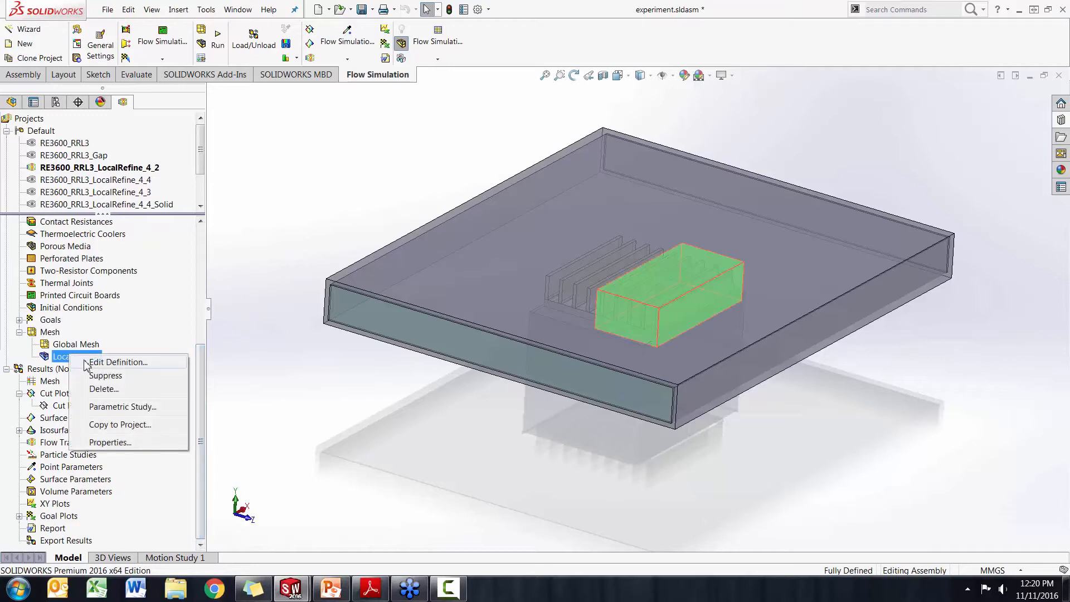
pyautogui.click(90, 362)
# - Examine Local Mesh 1's cuboid region, refining cells, channel and advanced refinement settings, and close the definition without changes
pyautogui.moveTo(365, 427); pyautogui.dragTo(370, 418, button='middle')
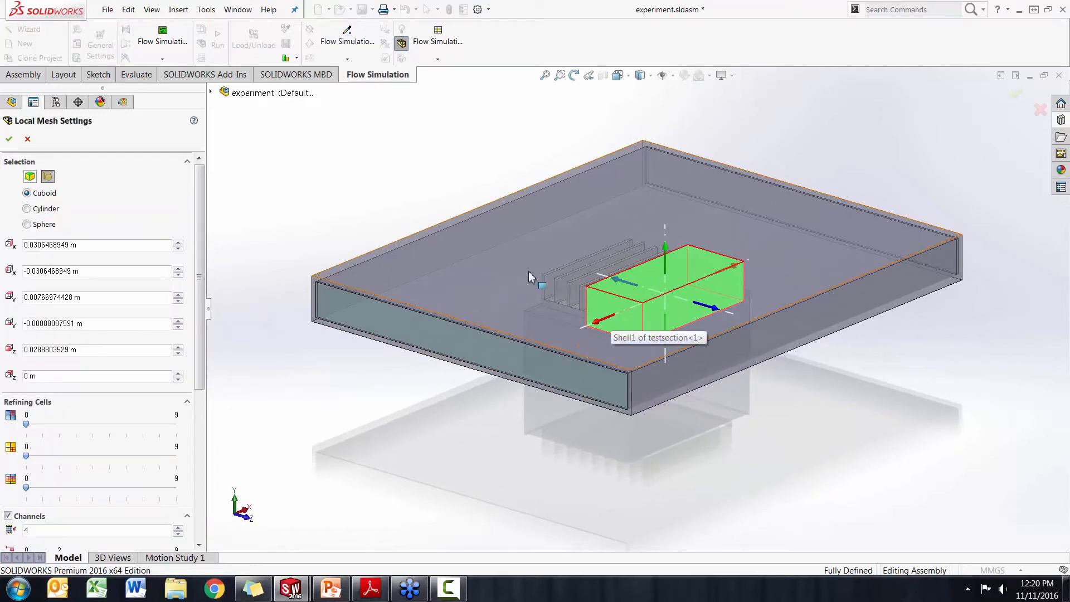
pyautogui.scroll(-5, 206, 312)
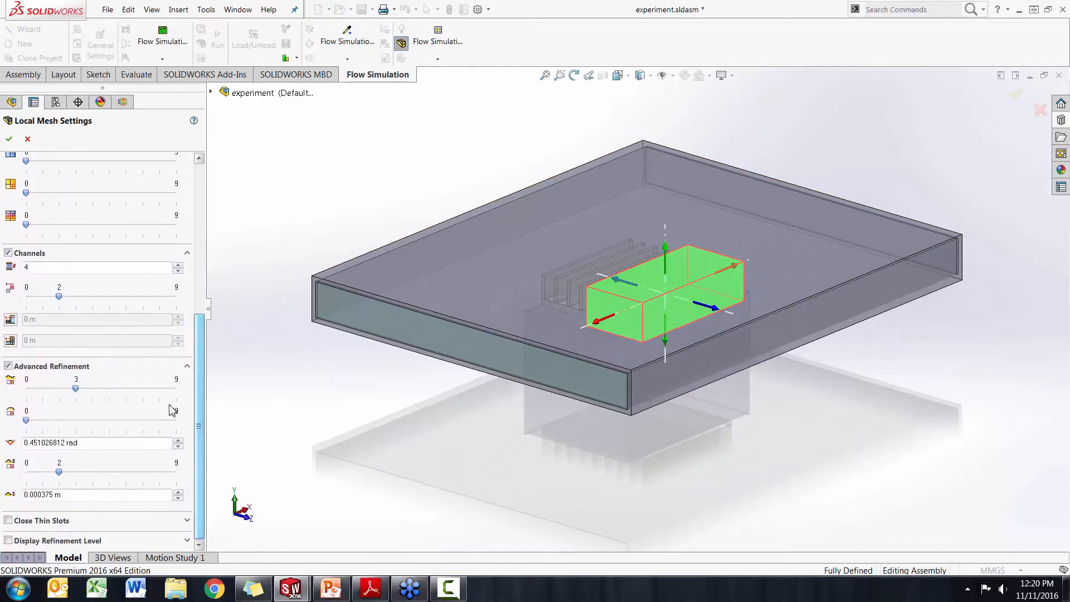
pyautogui.scroll(4, 198, 361)
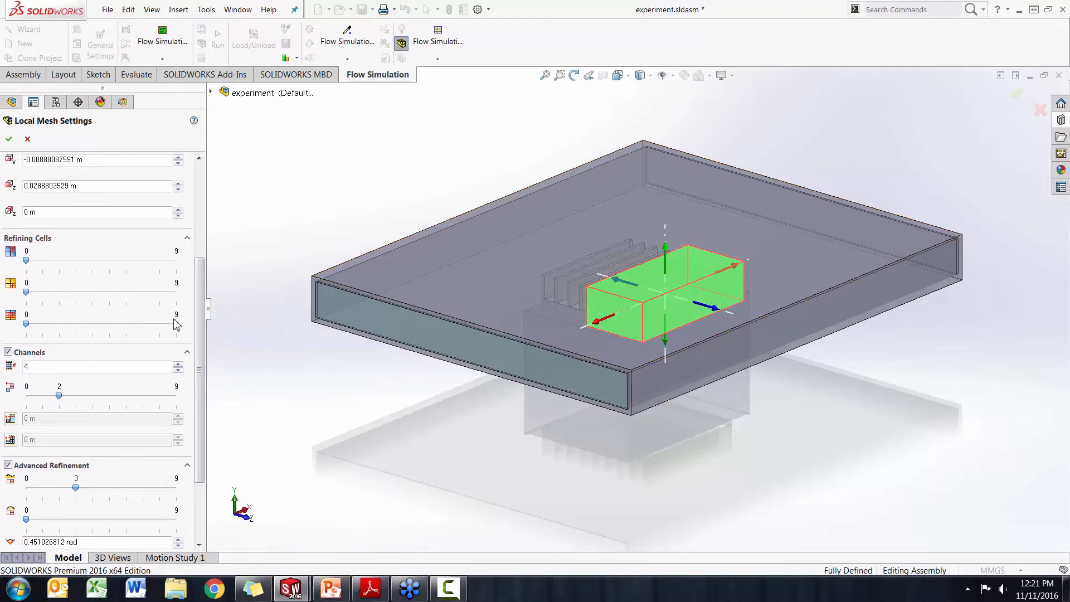
pyautogui.scroll(-1, 201, 395)
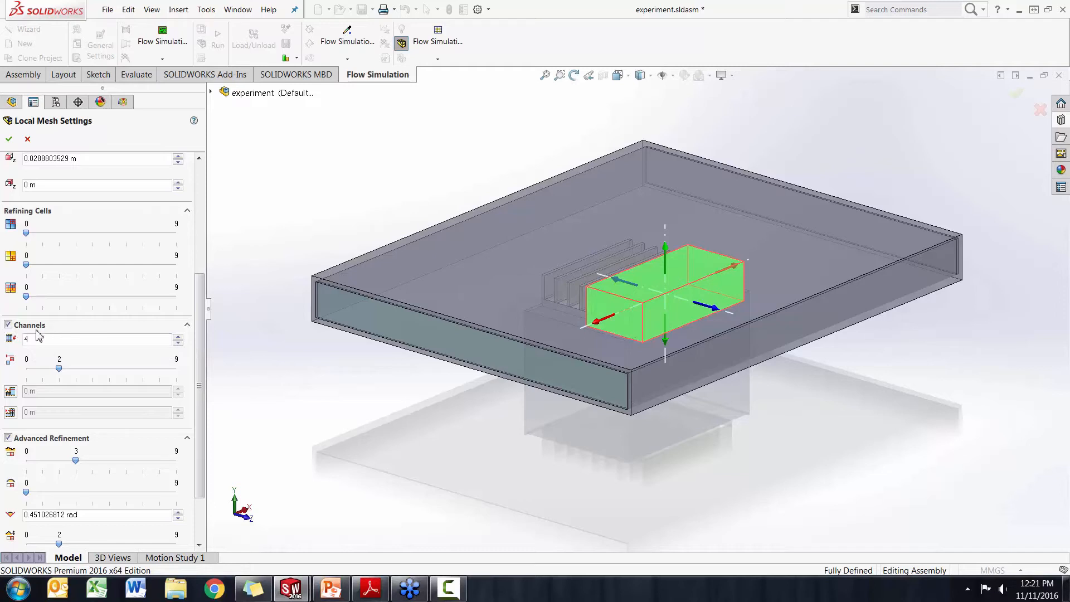
pyautogui.moveTo(363, 390); pyautogui.dragTo(564, 313, button='middle')
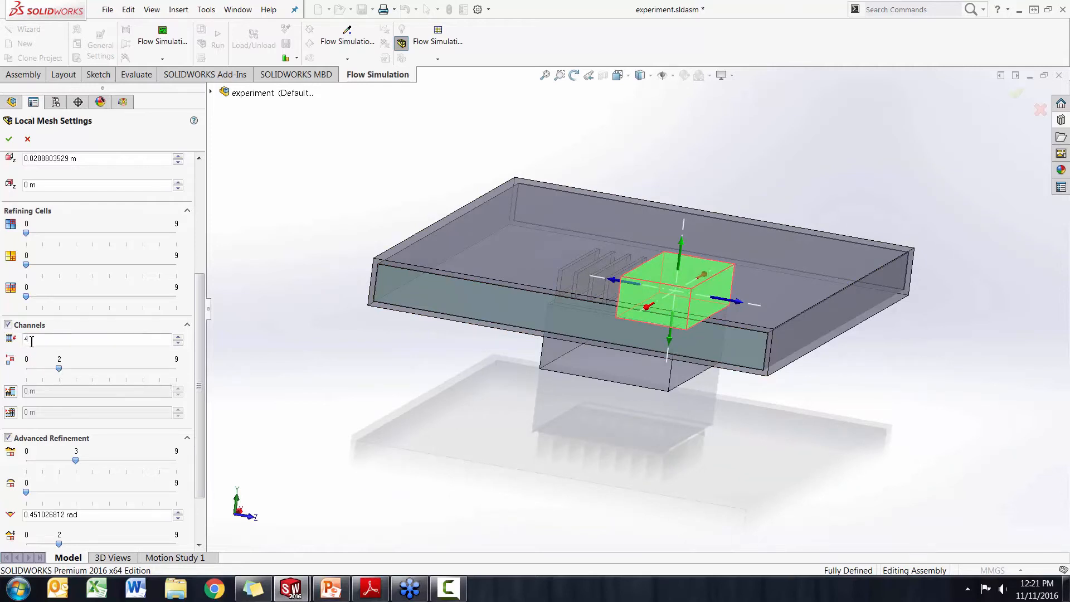
pyautogui.doubleClick(71, 337)
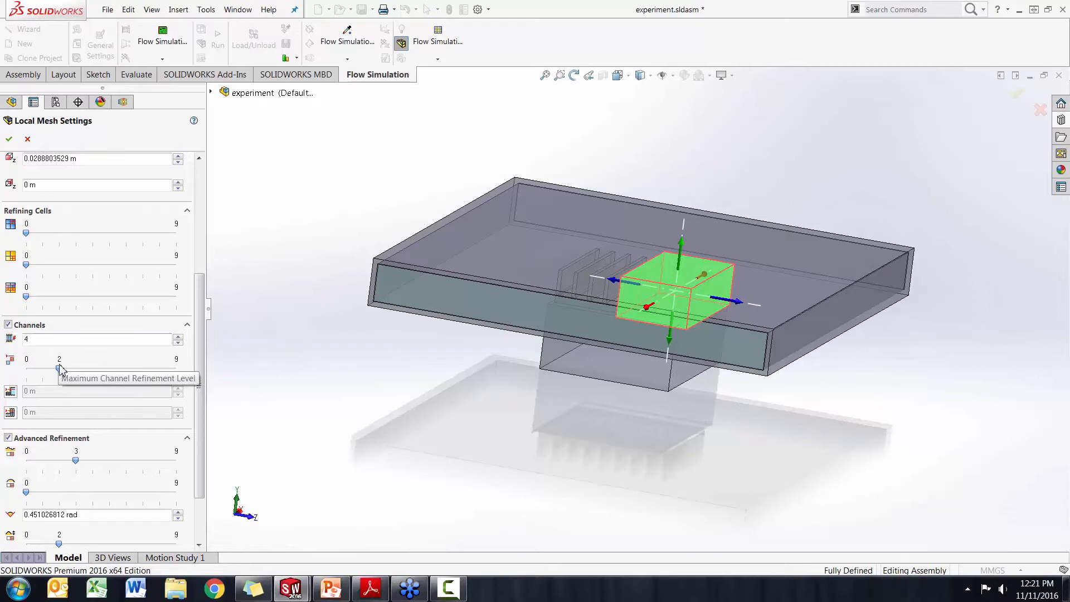
pyautogui.moveTo(356, 340); pyautogui.dragTo(338, 340, button='middle')
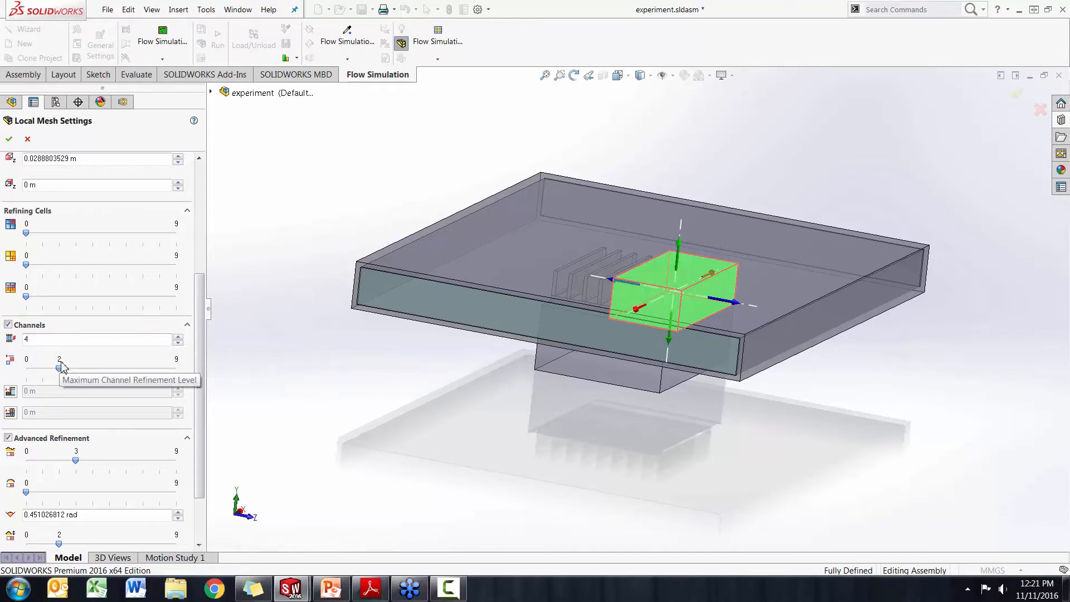
pyautogui.click(27, 138)
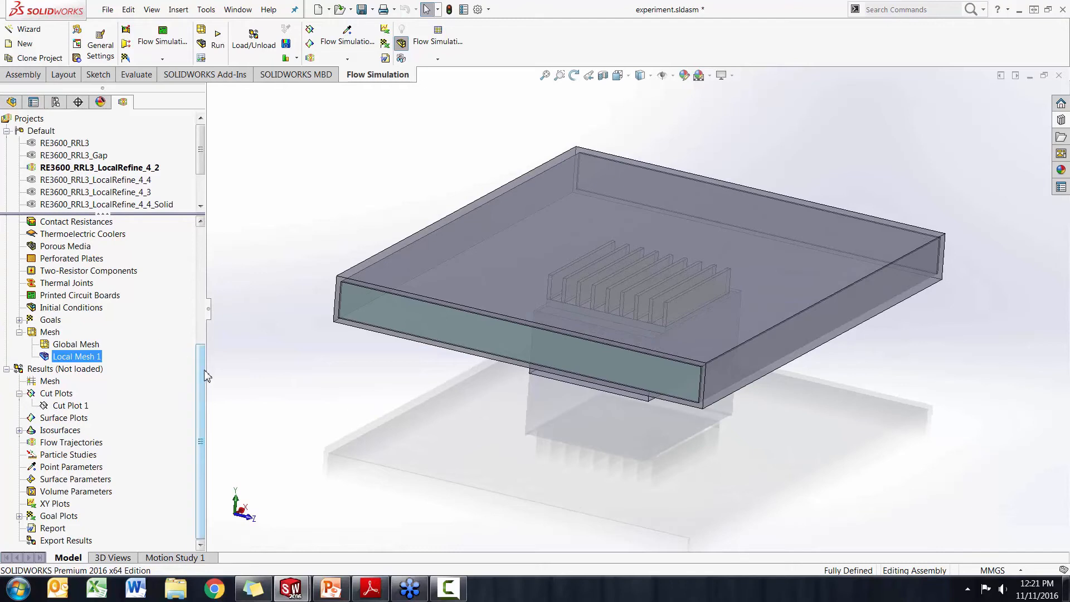
# - Load the RE3600_RRL3_LocalRefine_4_2 results and show Cut Plot 1 around the fins in the Left view
pyautogui.click(254, 39)
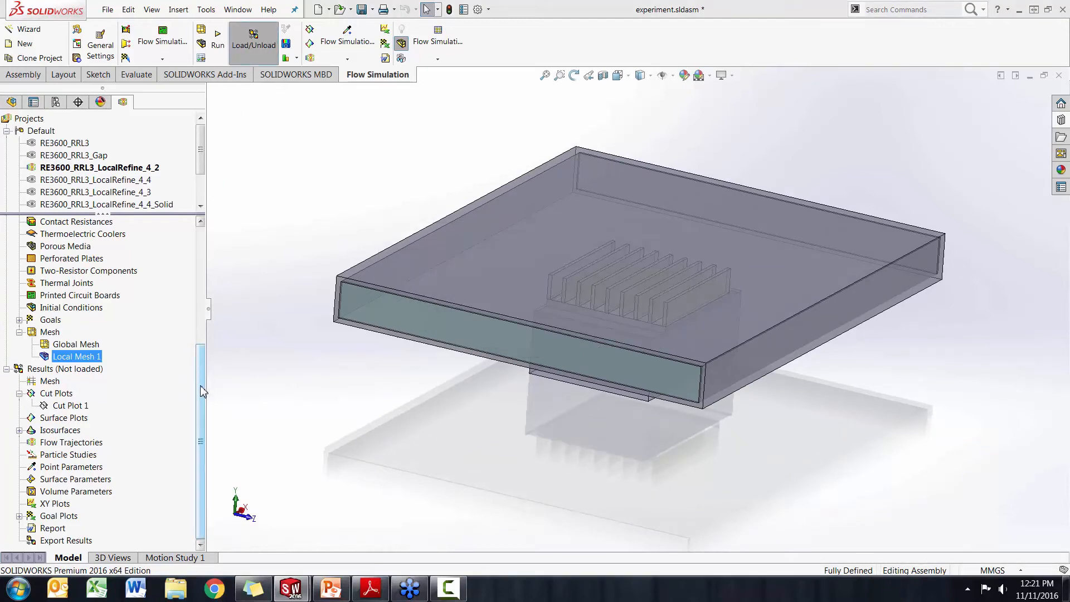
pyautogui.scroll(-2, 184, 440)
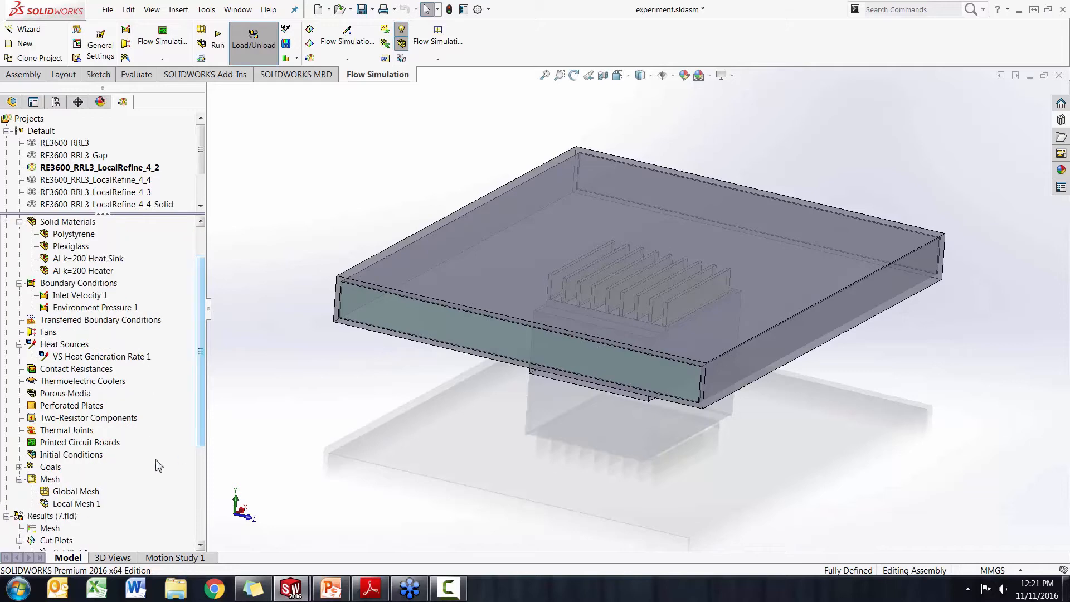
pyautogui.rightClick(77, 503)
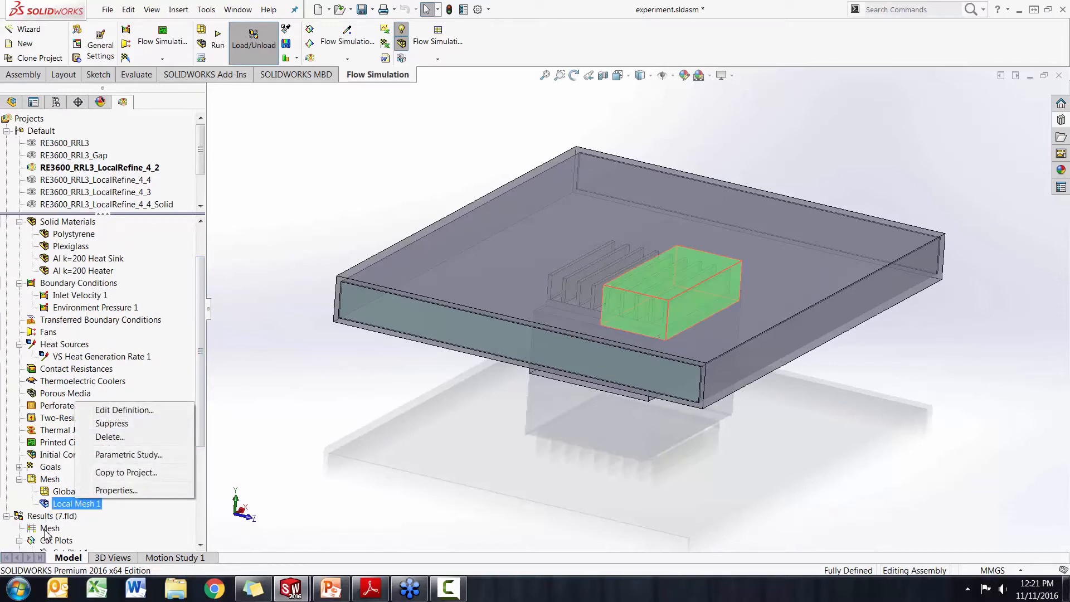
pyautogui.scroll(-2, 203, 436)
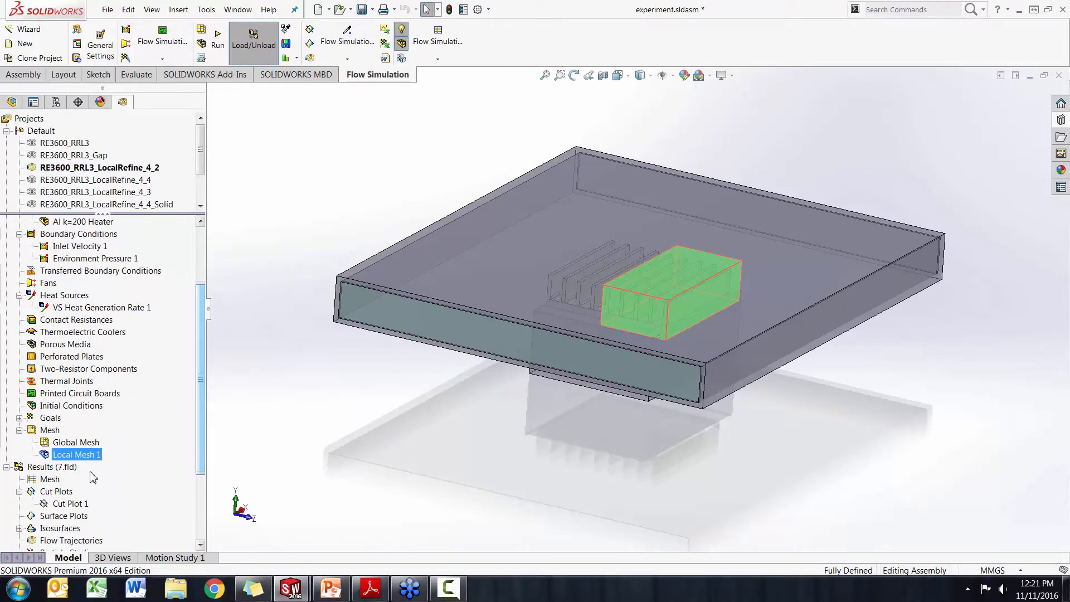
pyautogui.rightClick(71, 503)
pyautogui.click(135, 388)
pyautogui.press('space')
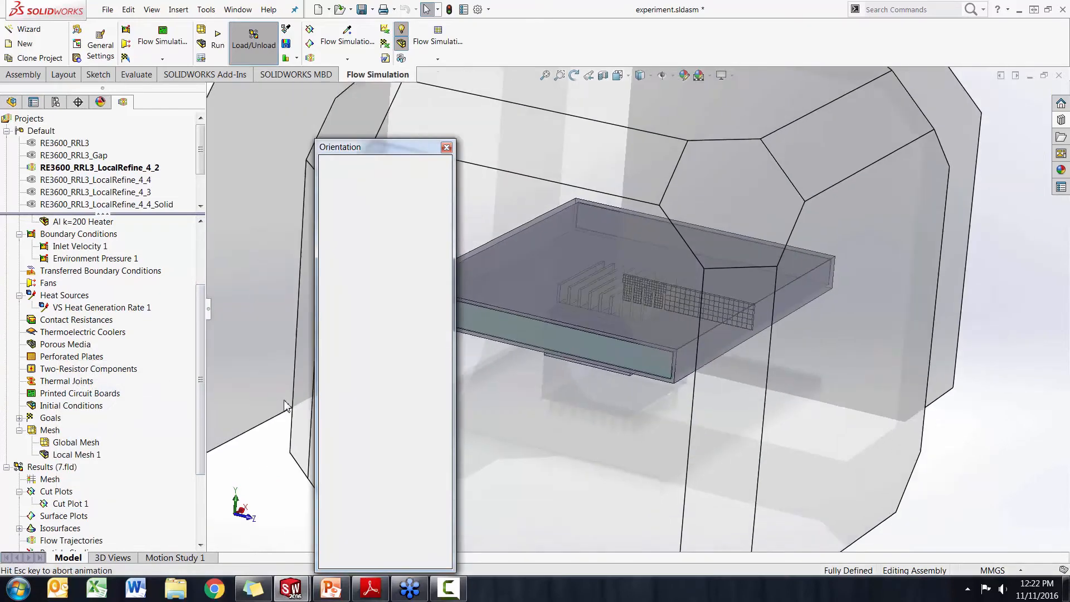
pyautogui.hotkey('ctrl', '3')
pyautogui.scroll(-4, 697, 268)
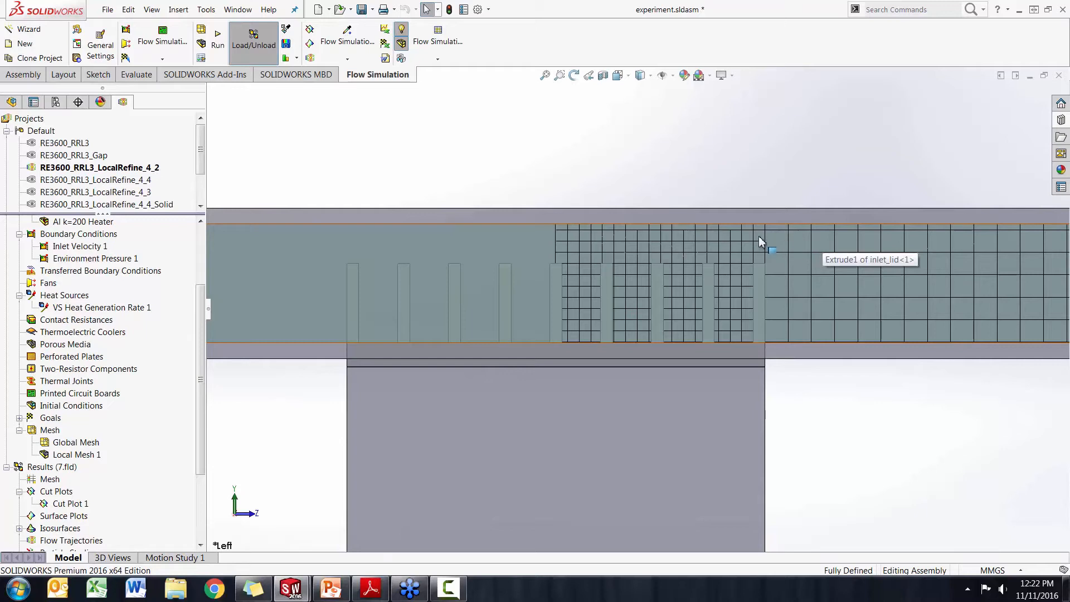
# - Display the global mesh's basic mesh and inspect it around the tunnel and heat sink from an angled view
pyautogui.rightClick(63, 449)
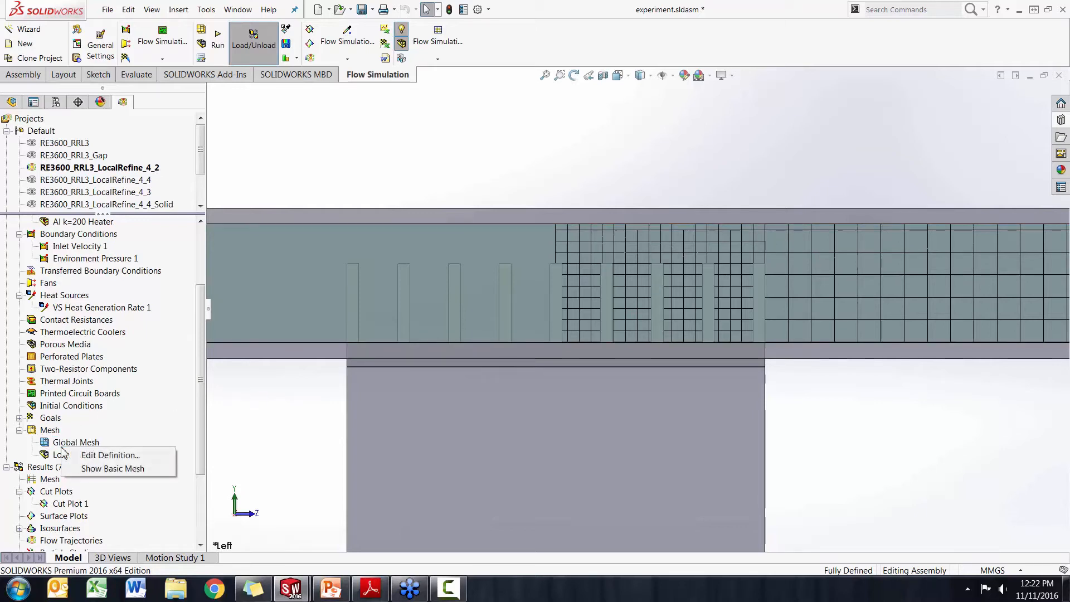
pyautogui.click(91, 469)
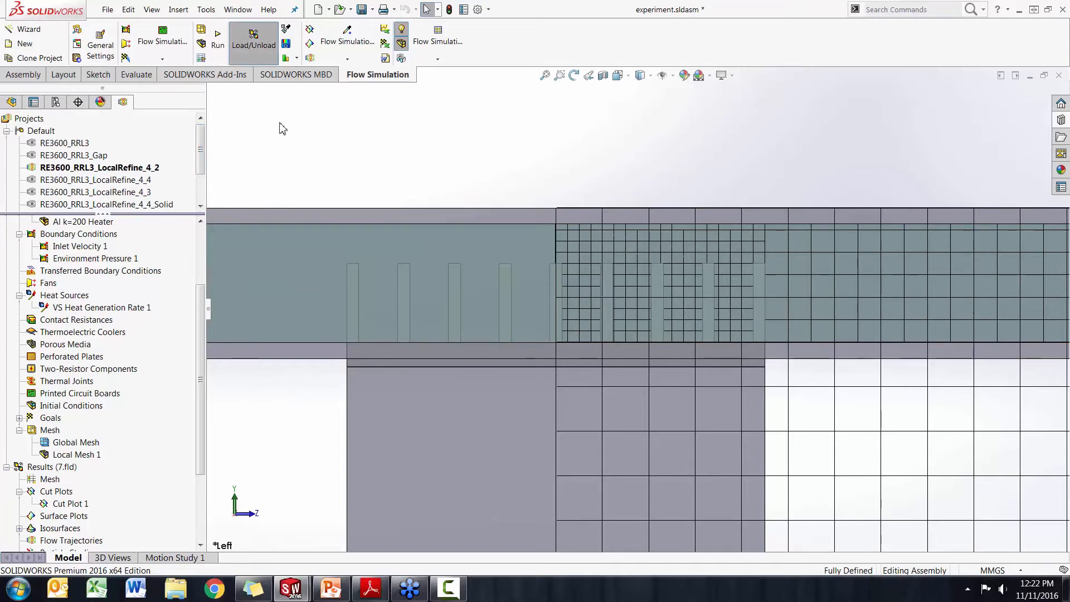
pyautogui.moveTo(446, 185); pyautogui.dragTo(423, 203, button='middle')
pyautogui.scroll(2, 423, 203)
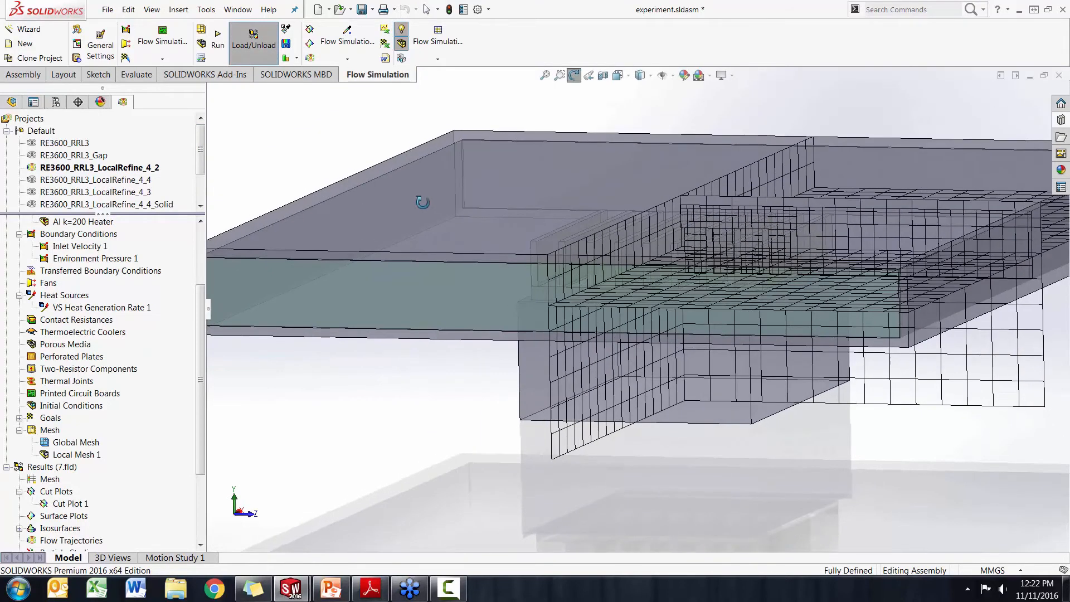
# - Activate the RE3600_RRL3_LocalRefine_4_4 project and load its results
pyautogui.rightClick(141, 188)
pyautogui.click(172, 189)
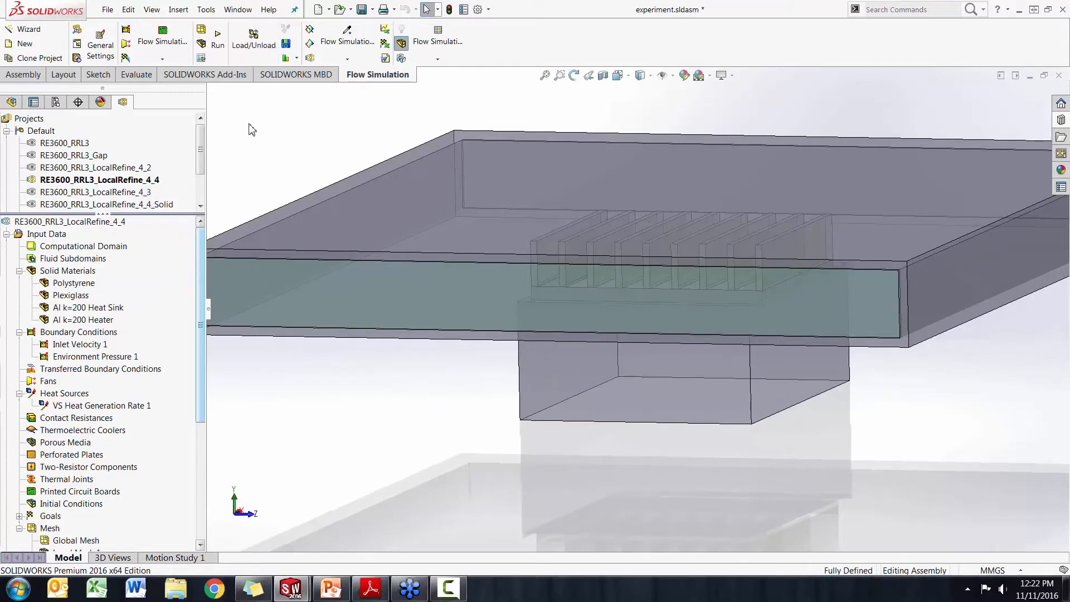
pyautogui.click(254, 38)
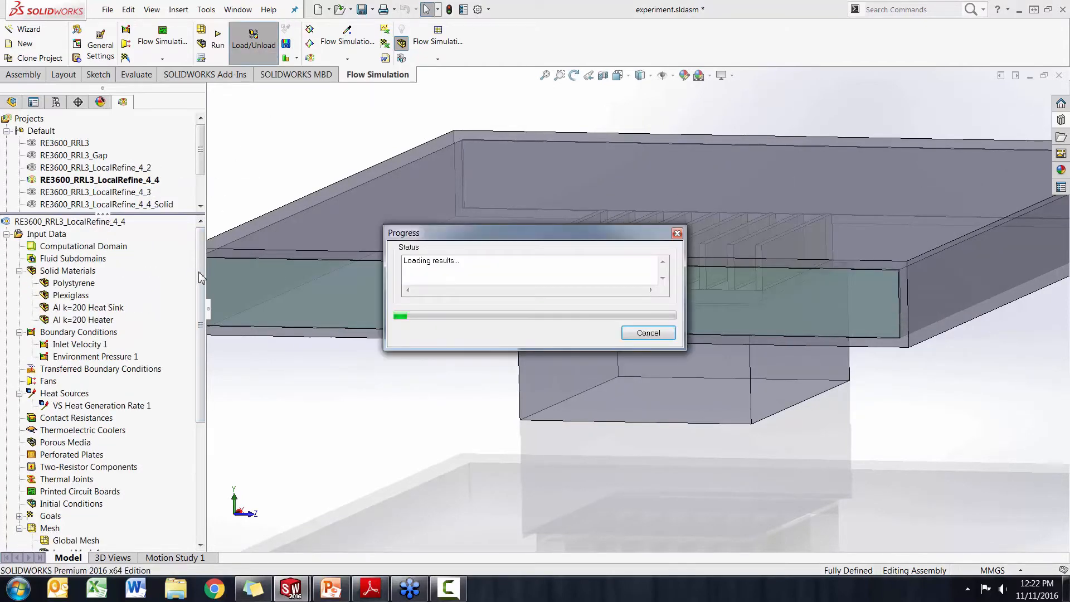
# - Examine the refining cells and channel refinement settings in Local Mesh 1's definition and close it without changes
pyautogui.scroll(-4, 84, 356)
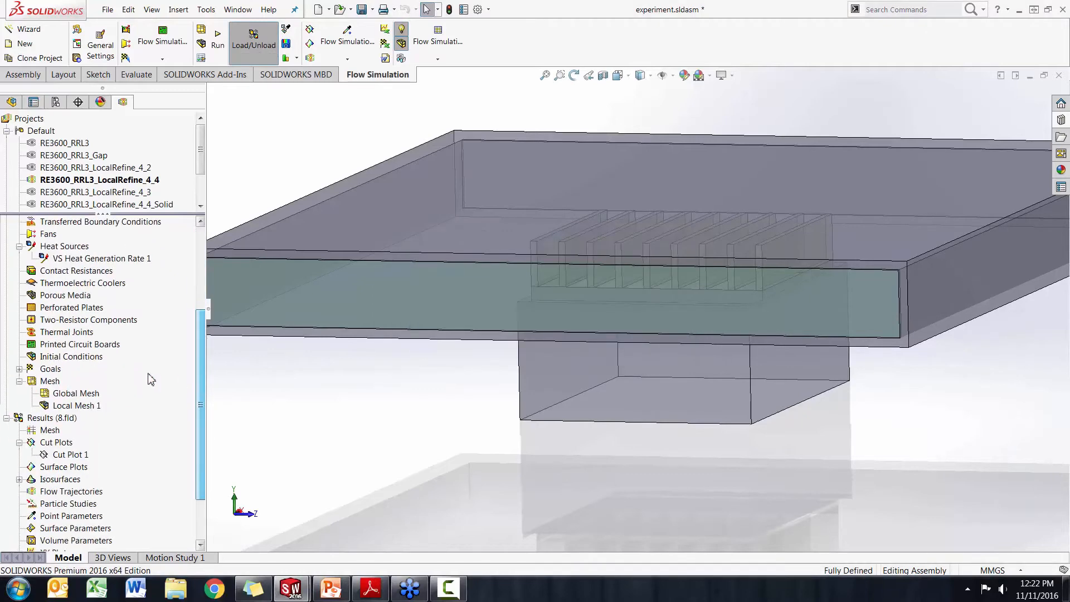
pyautogui.rightClick(75, 405)
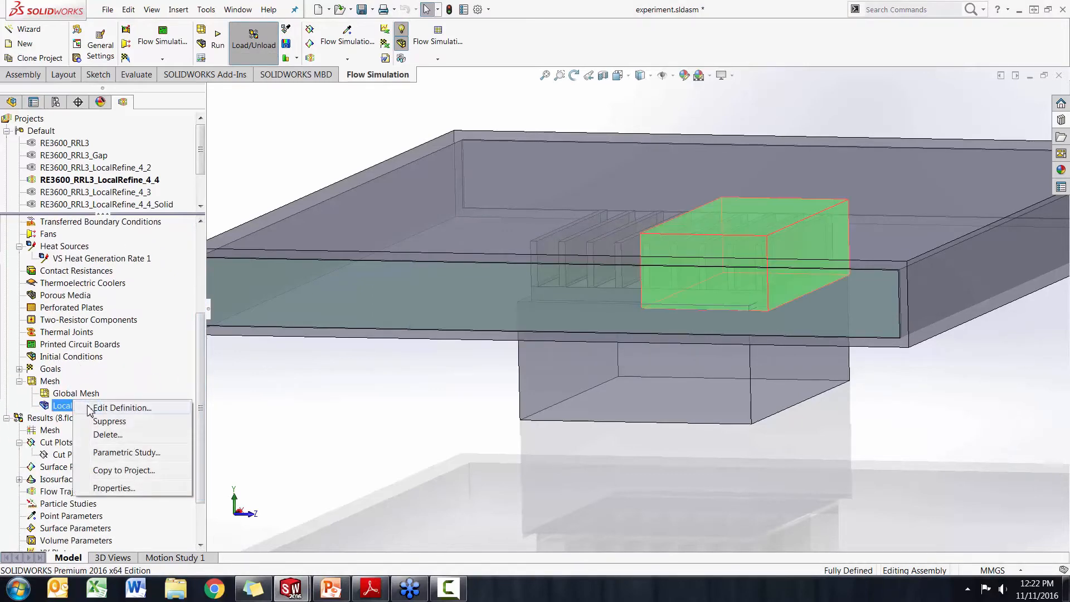
pyautogui.click(89, 411)
pyautogui.scroll(-8, 41, 410)
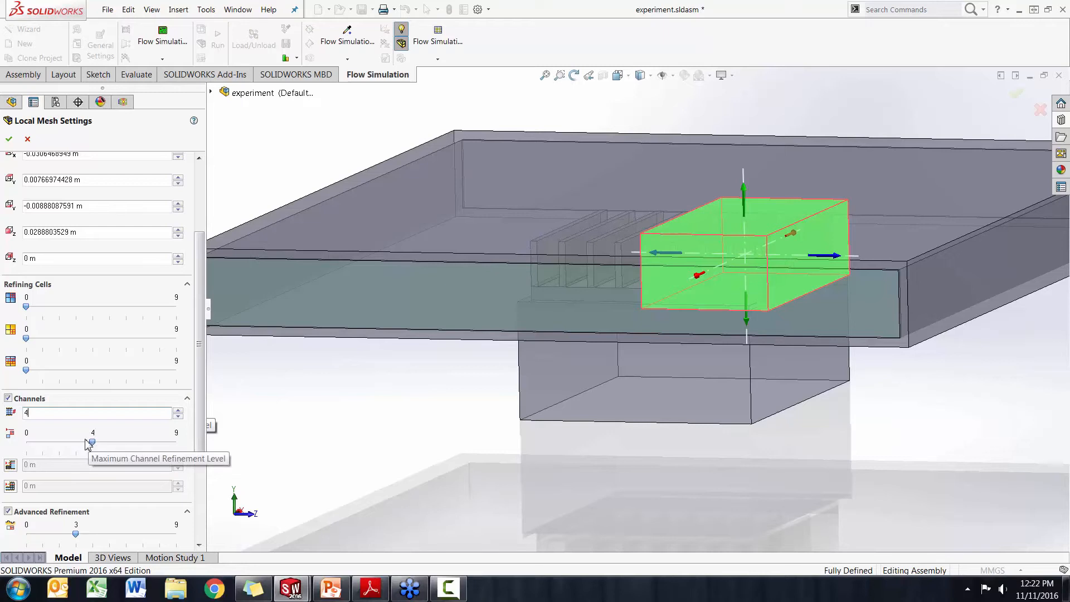
pyautogui.click(9, 138)
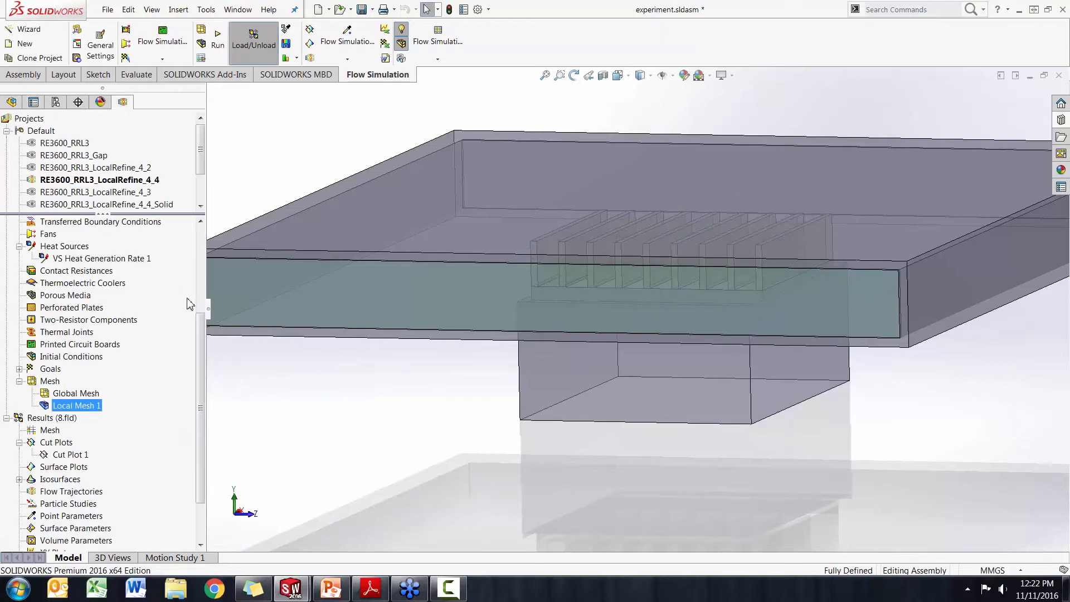
# - Show Cut Plot 1 and view its mesh around the fins in the Left view
pyautogui.scroll(-2, 201, 350)
pyautogui.rightClick(71, 393)
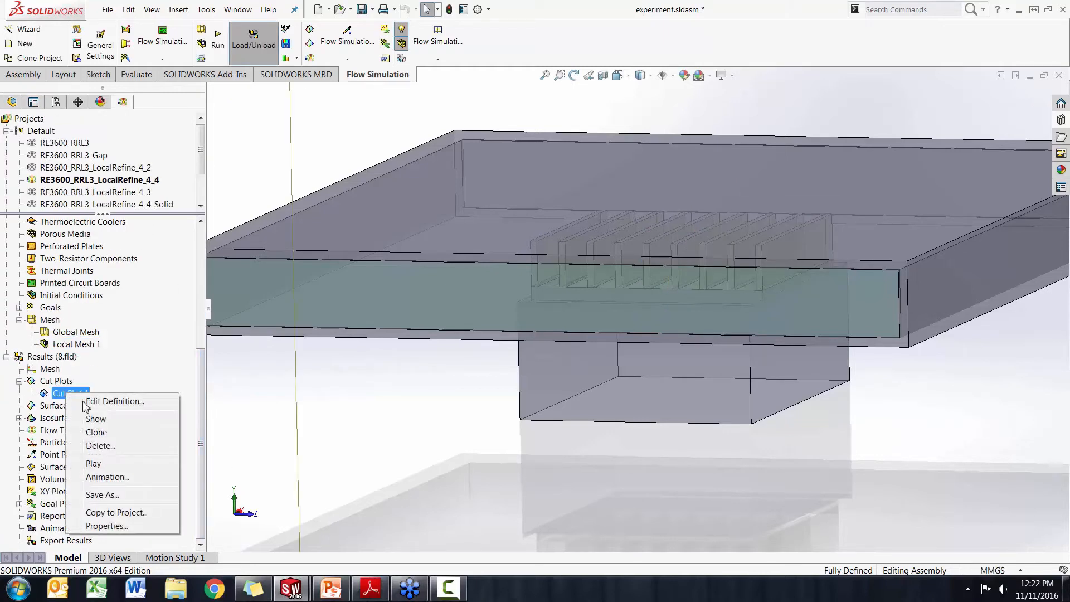
pyautogui.click(96, 419)
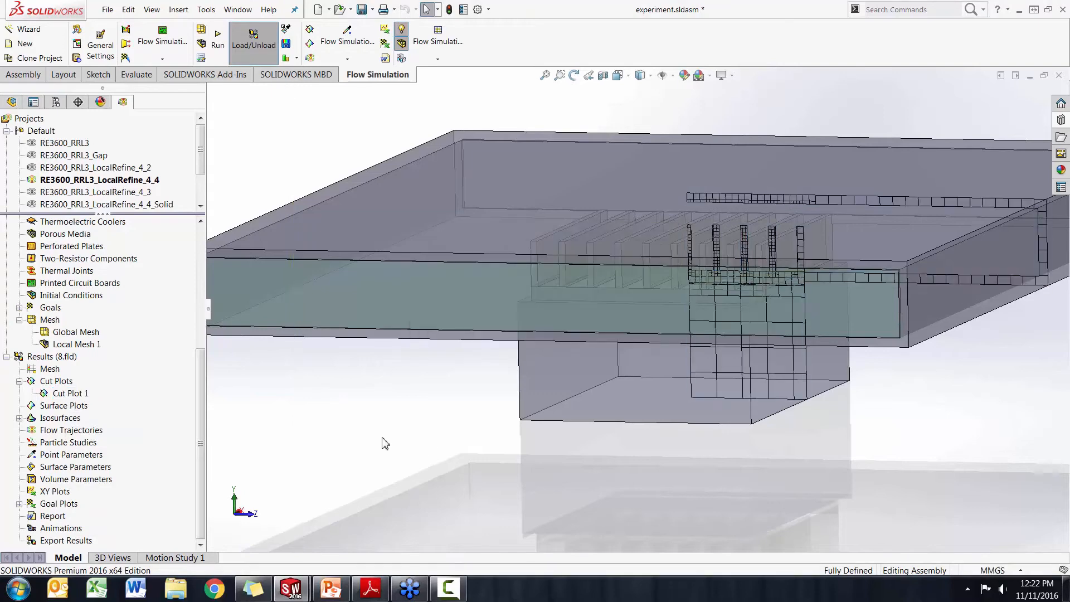
pyautogui.press('space')
pyautogui.click(653, 315)
pyautogui.scroll(-5, 675, 290)
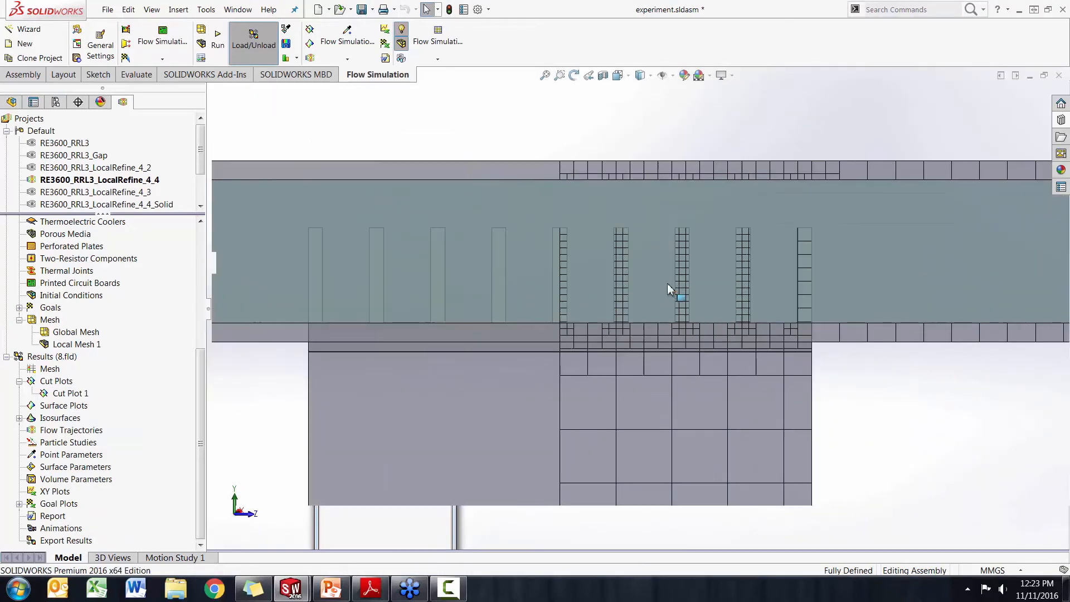
pyautogui.scroll(1, 624, 327)
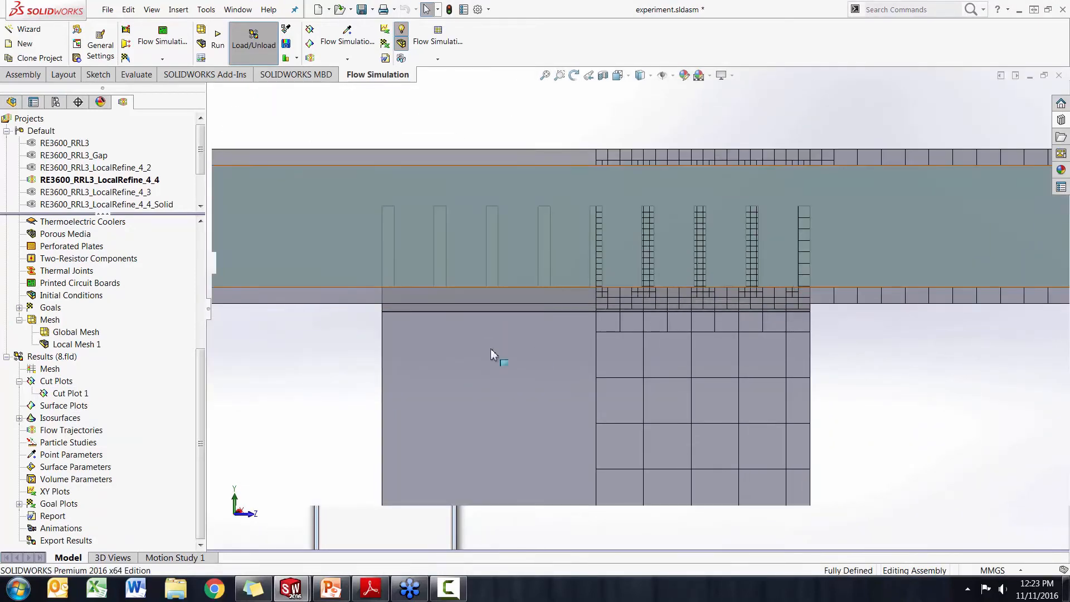
# - Change Cut Plot 1's mesh display to In fluid and examine the cells around the fins up close
pyautogui.rightClick(70, 394)
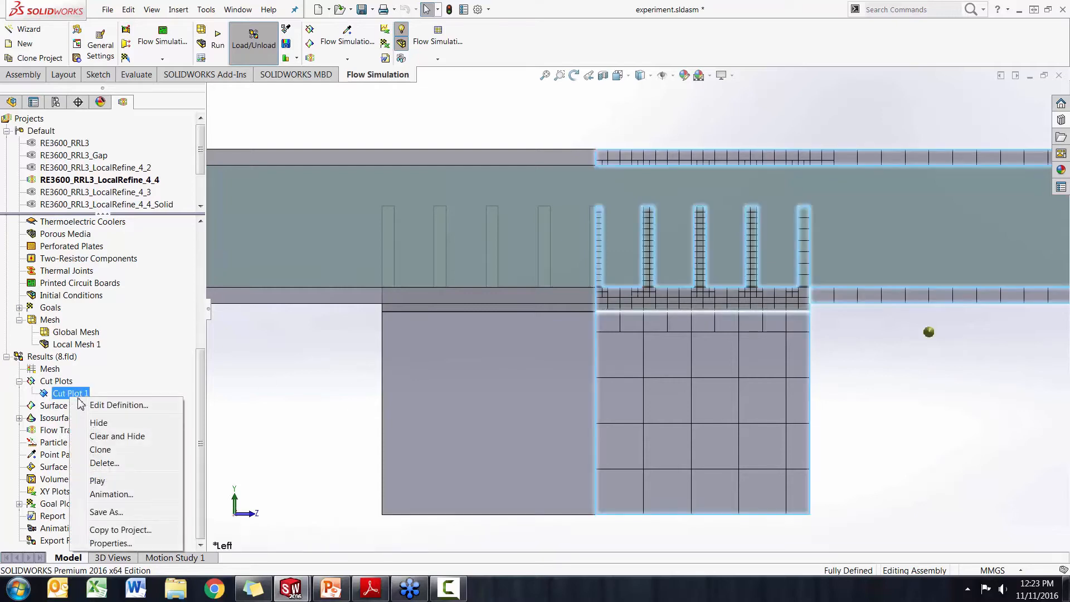
pyautogui.click(106, 406)
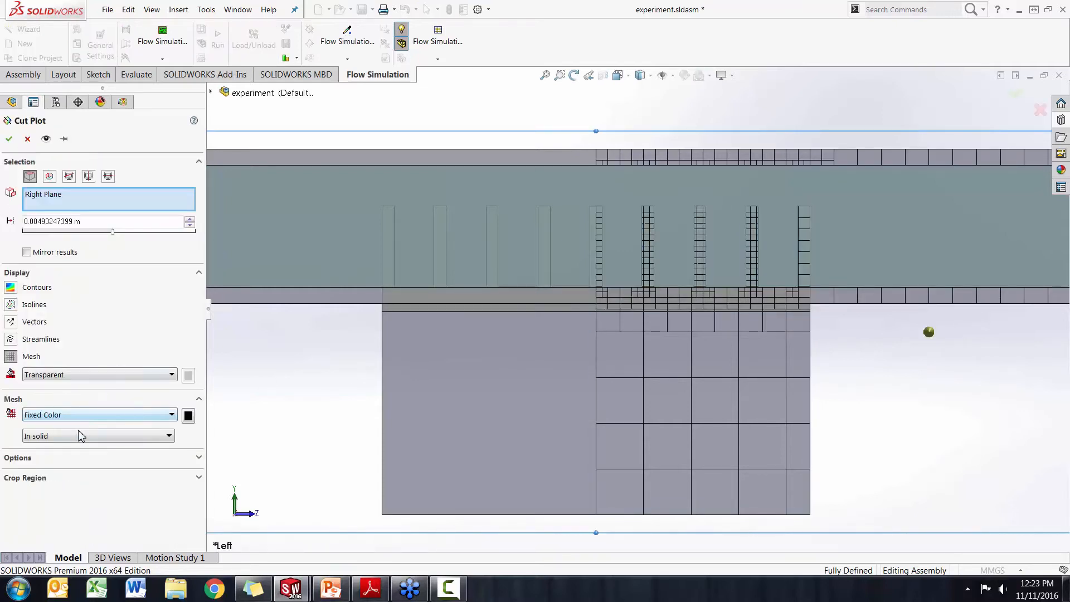
pyautogui.click(81, 436)
pyautogui.click(58, 455)
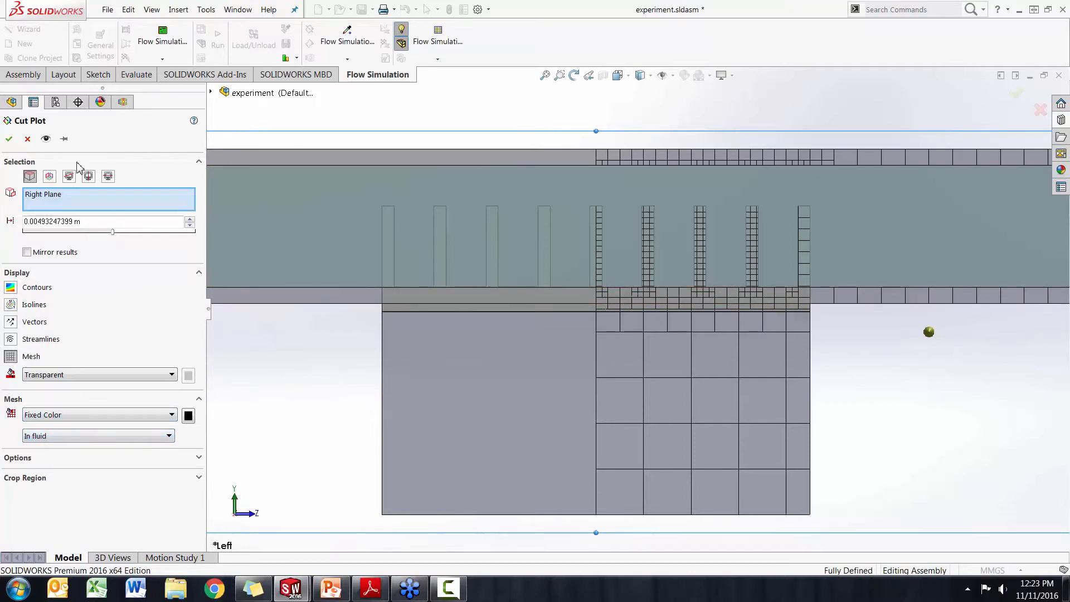
pyautogui.click(11, 141)
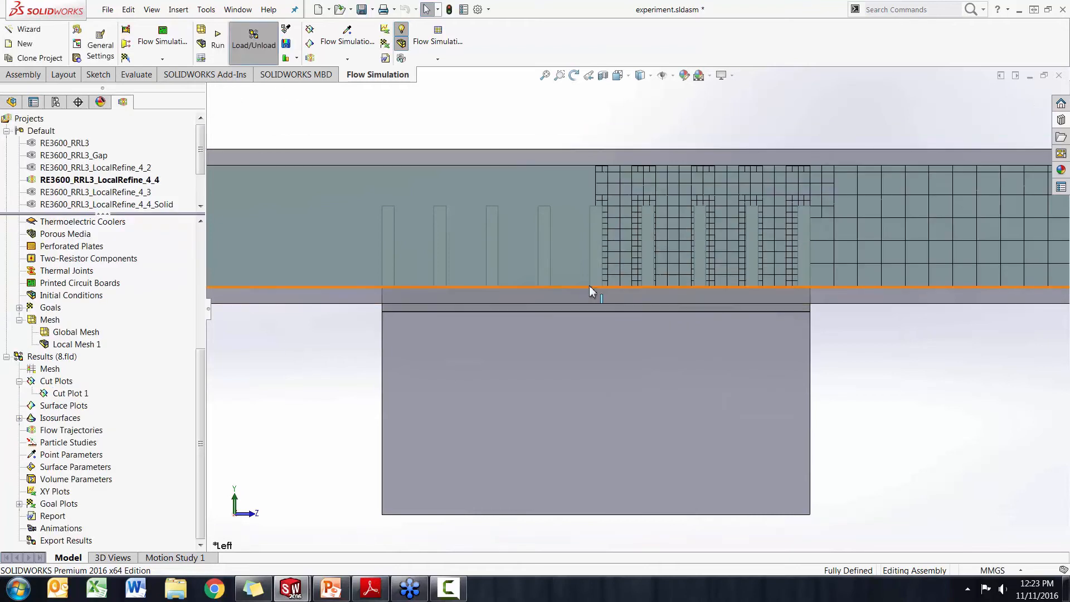
pyautogui.scroll(-2, 707, 228)
pyautogui.scroll(-3, 707, 229)
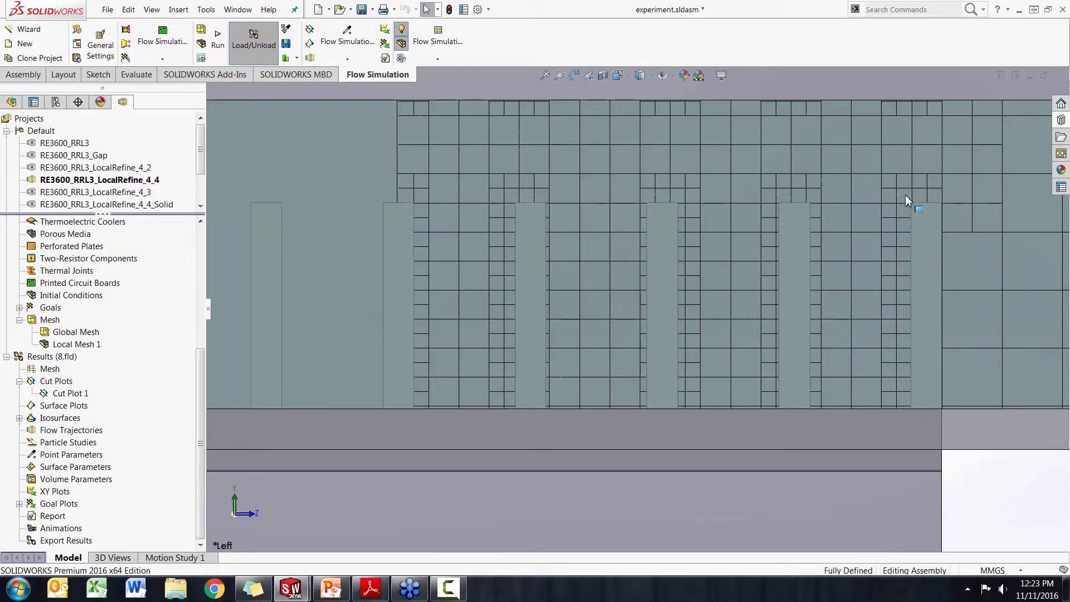
pyautogui.scroll(3, 809, 252)
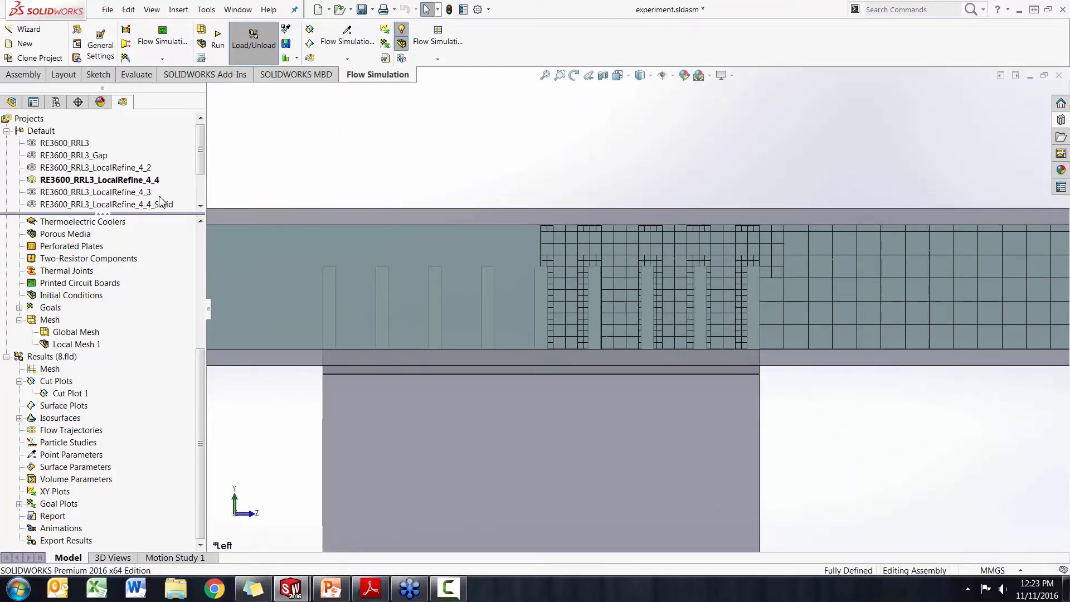
# - Run a results comparison of Cut Plot 1 between RE3600_RRL3_LocalRefine_4_4 and RE3600_RRL3_LocalRefine_4_2
pyautogui.click(296, 58)
pyautogui.click(323, 248)
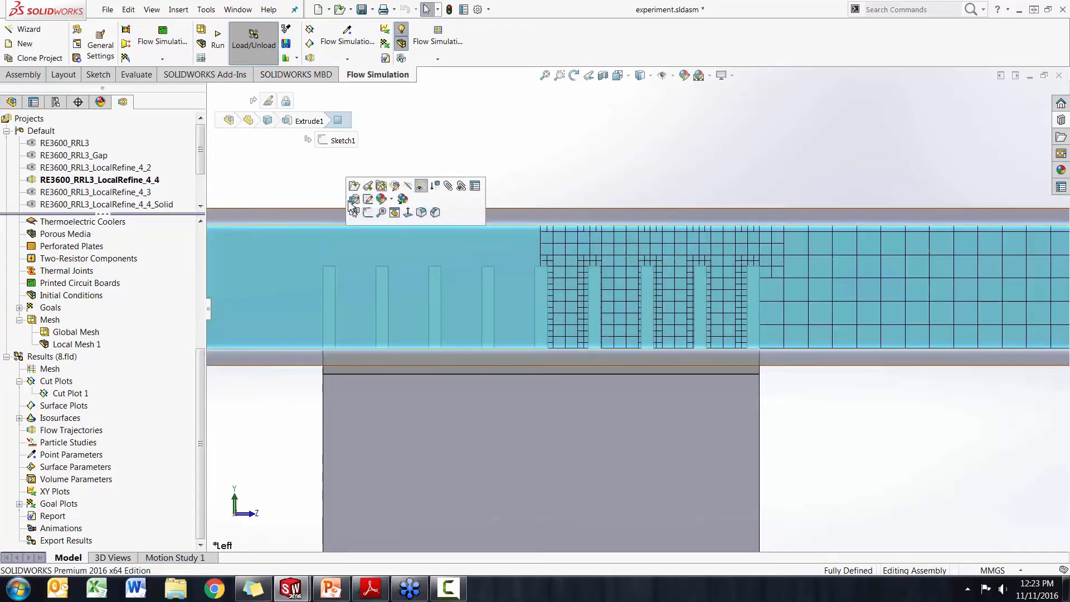
pyautogui.click(287, 161)
pyautogui.click(296, 58)
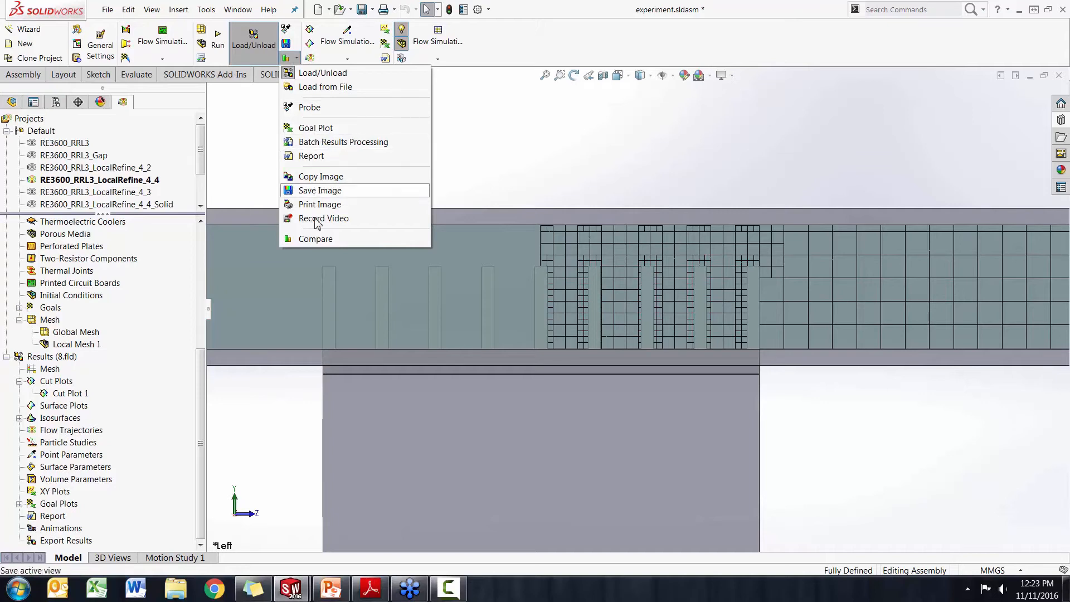
pyautogui.click(313, 240)
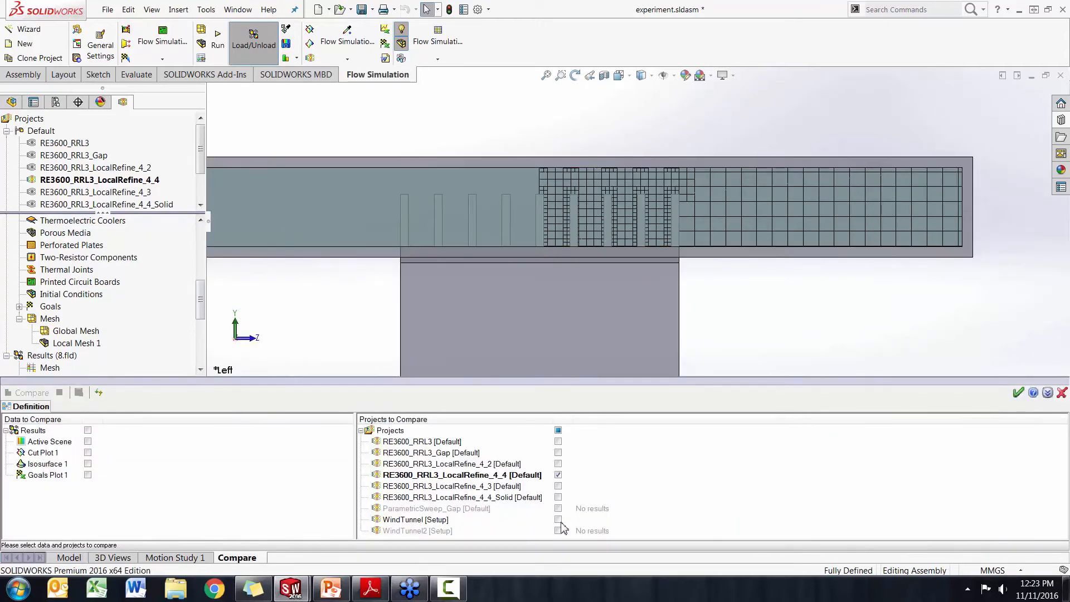
pyautogui.click(557, 465)
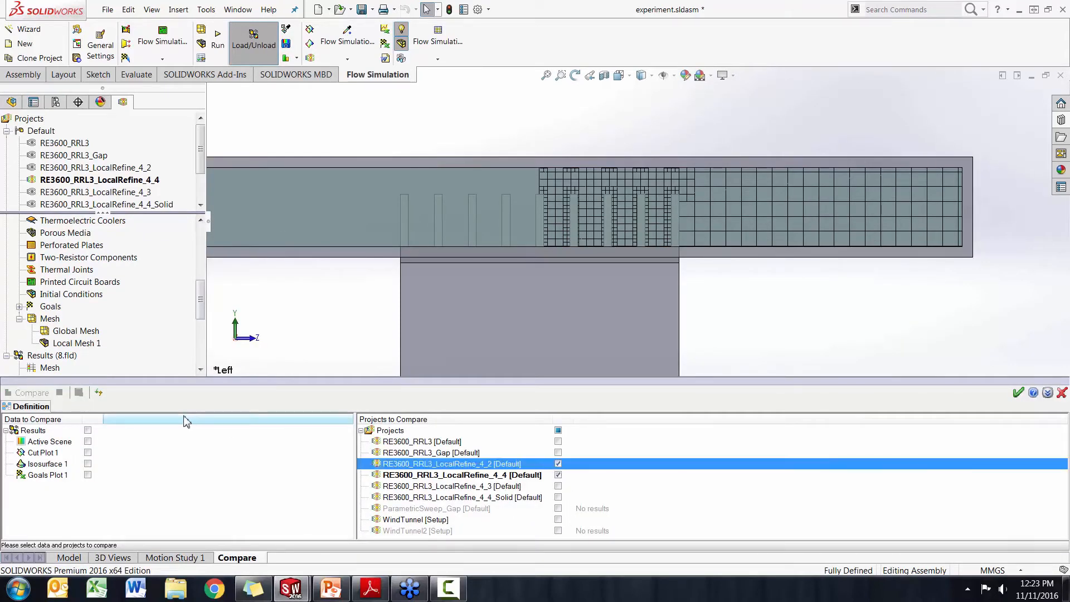
pyautogui.click(88, 452)
pyautogui.click(40, 393)
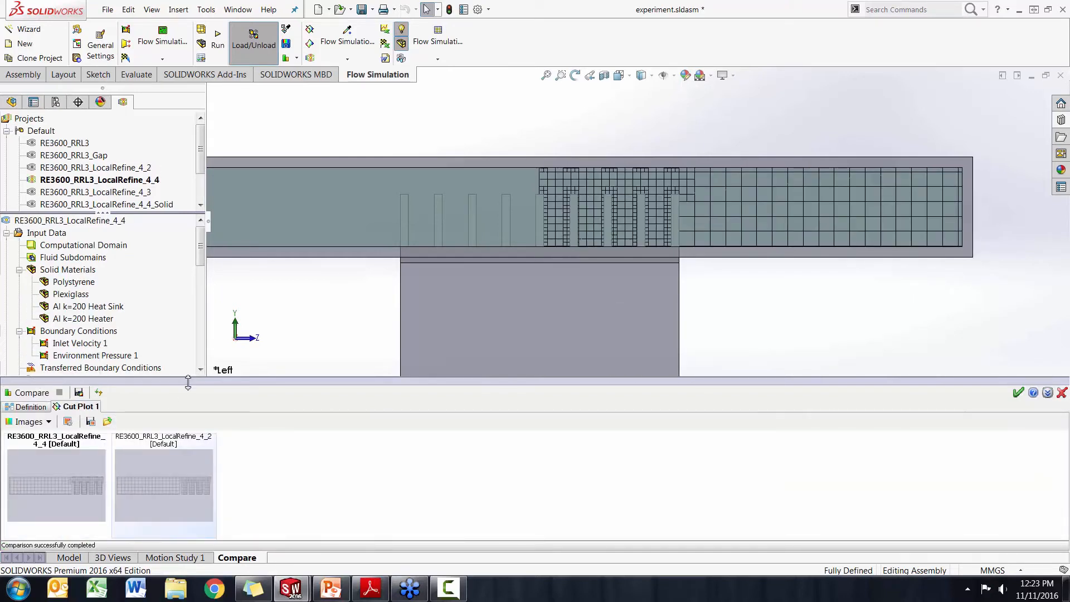
# - Enlarge the comparison images to examine the two fin meshes side by side, and close the comparison
pyautogui.moveTo(188, 382); pyautogui.dragTo(241, 61)
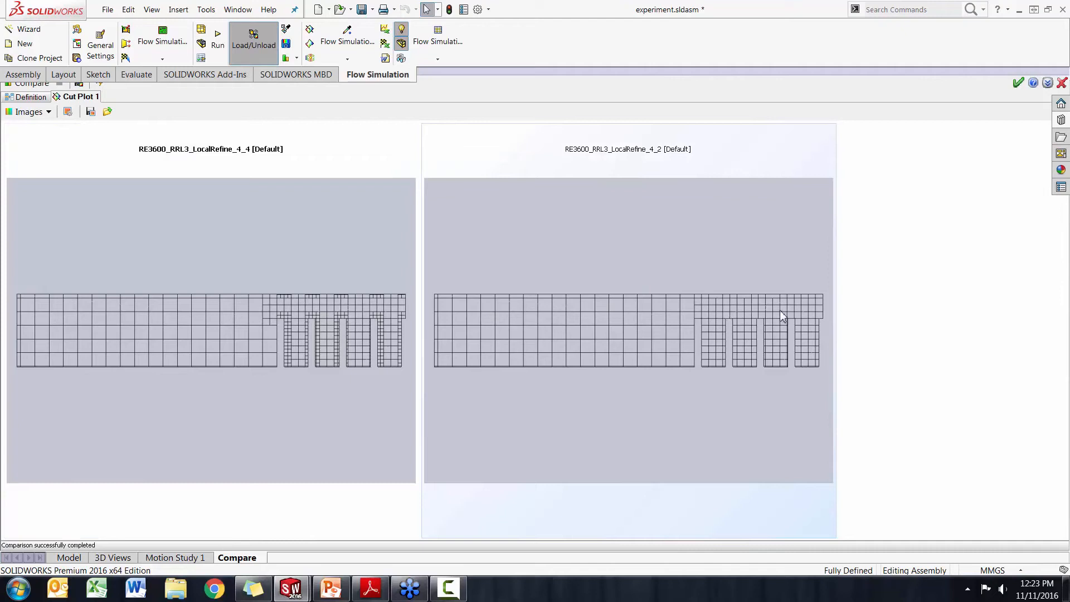
pyautogui.click(1062, 83)
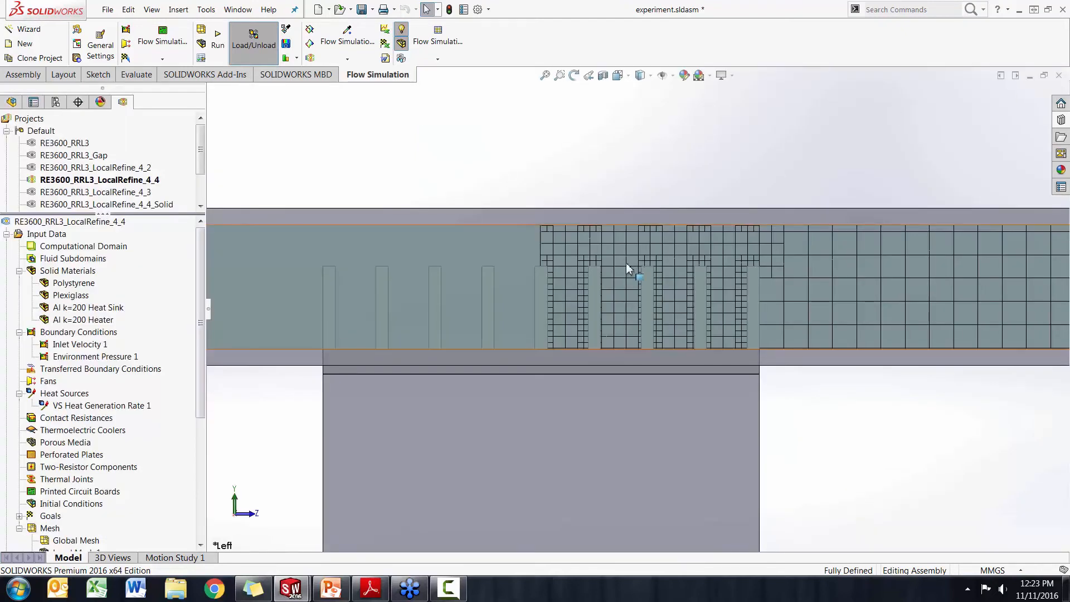
pyautogui.scroll(2, 452, 200)
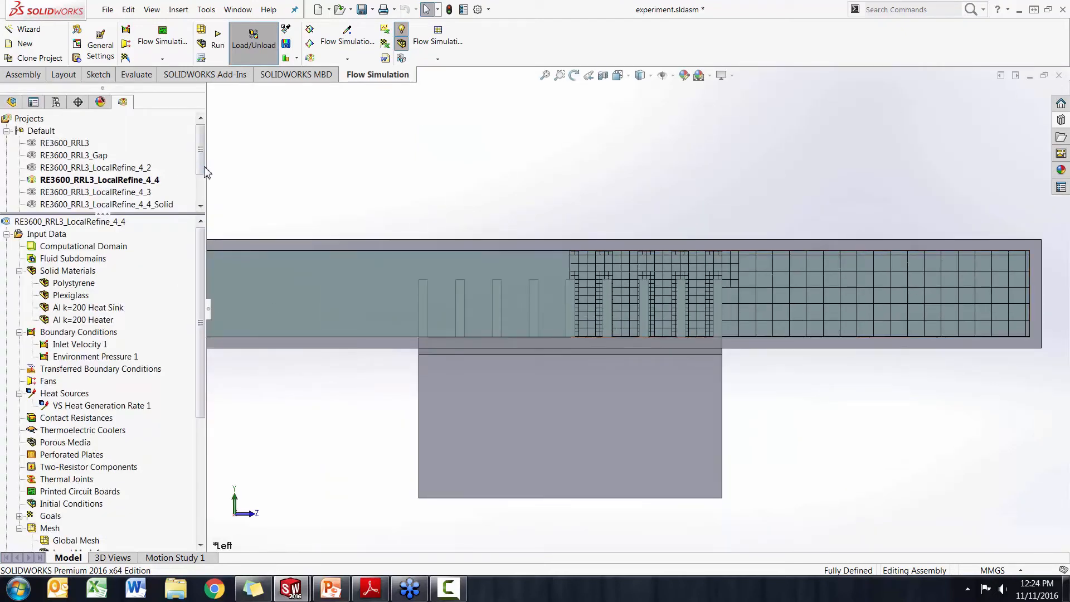
# - Highlight the insulator block below the heat sink, inspect it from an angled view, and clear the selection
pyautogui.moveTo(204, 166); pyautogui.dragTo(190, 186)
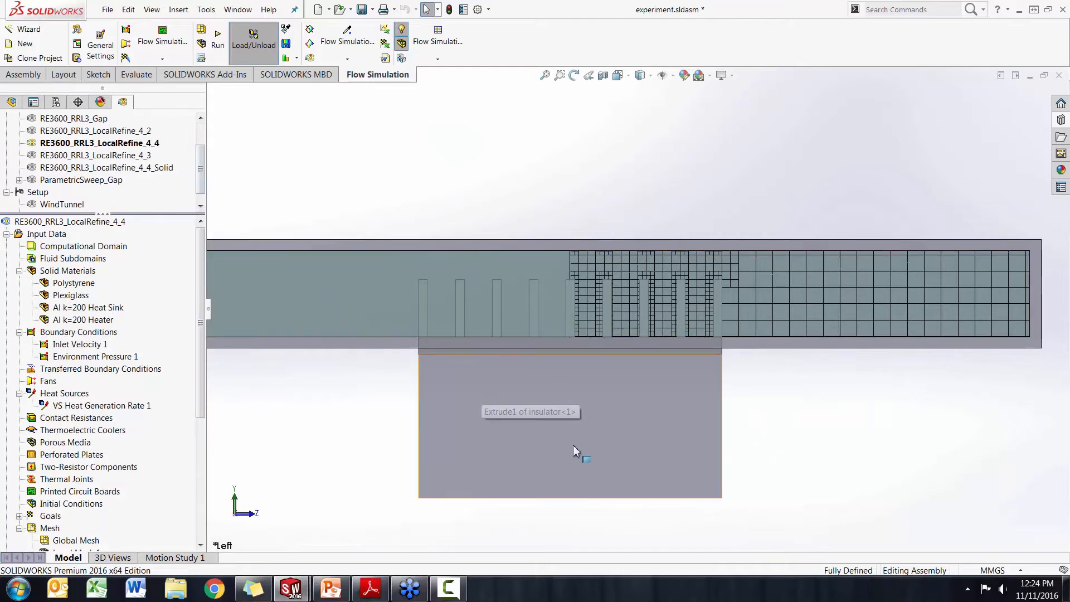
pyautogui.click(608, 376)
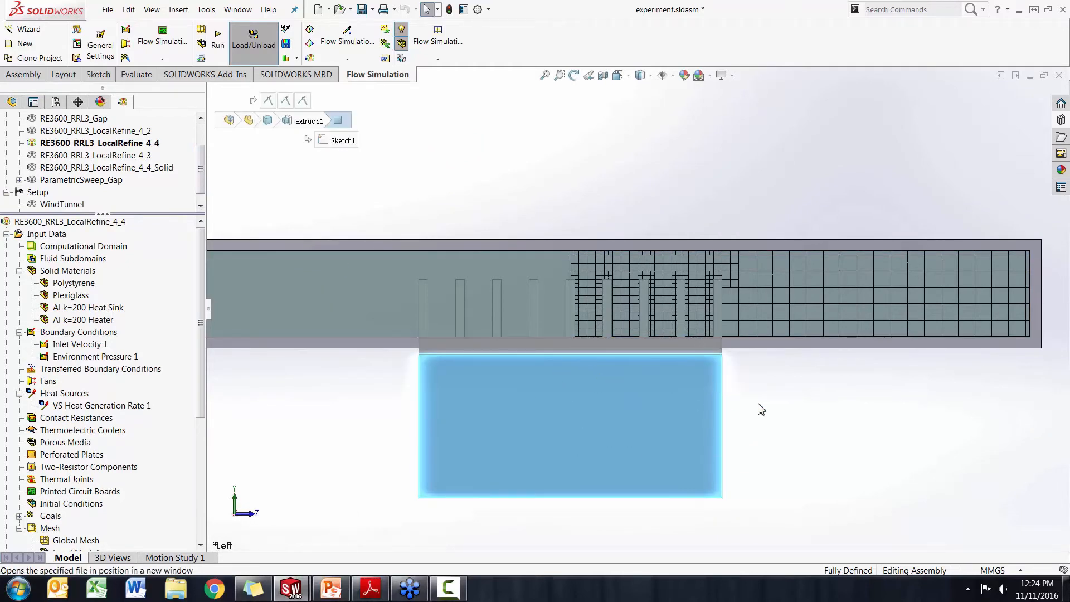
pyautogui.moveTo(760, 409); pyautogui.dragTo(747, 420, button='middle')
pyautogui.moveTo(650, 425); pyautogui.dragTo(752, 415, button='middle')
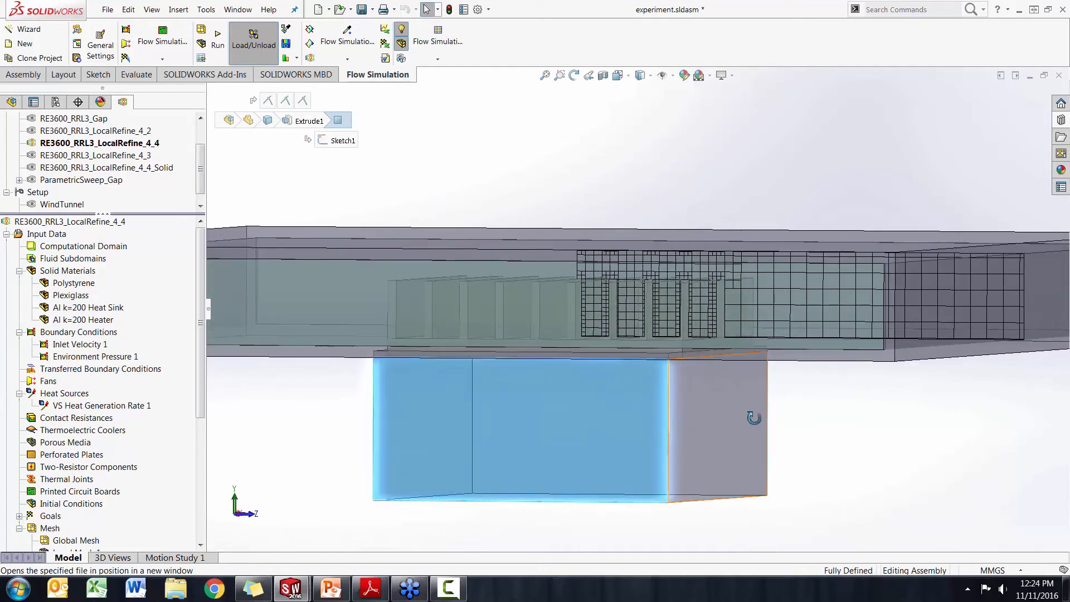
pyautogui.click(827, 432)
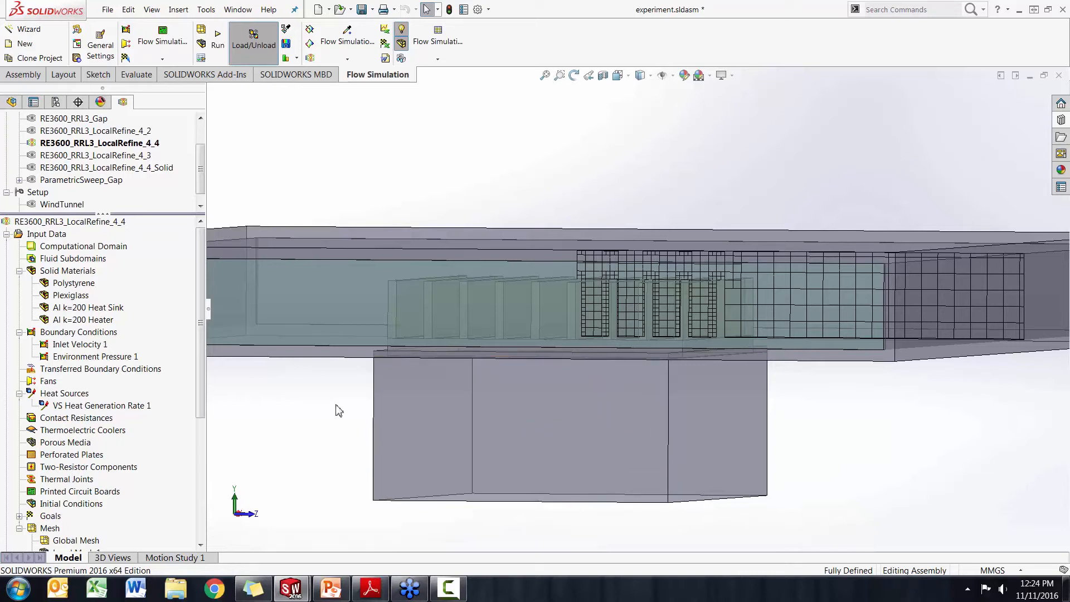
# - Activate the RE3600_RRL3_LocalRefine_4_4_Solid project and open the definition of its Local Mesh 2
pyautogui.rightClick(163, 167)
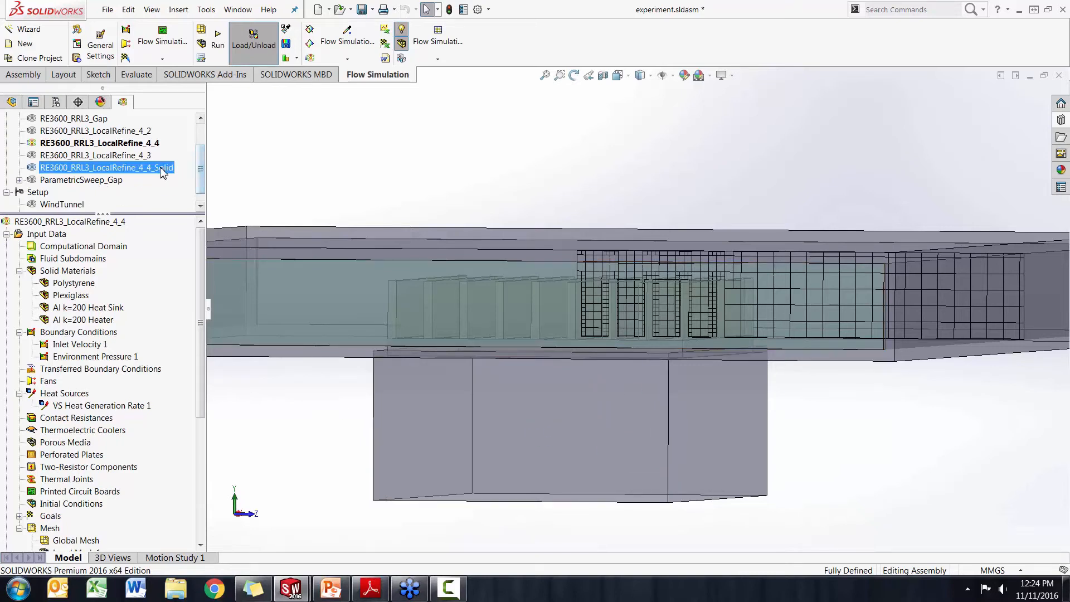
pyautogui.click(189, 175)
pyautogui.scroll(-2, 72, 468)
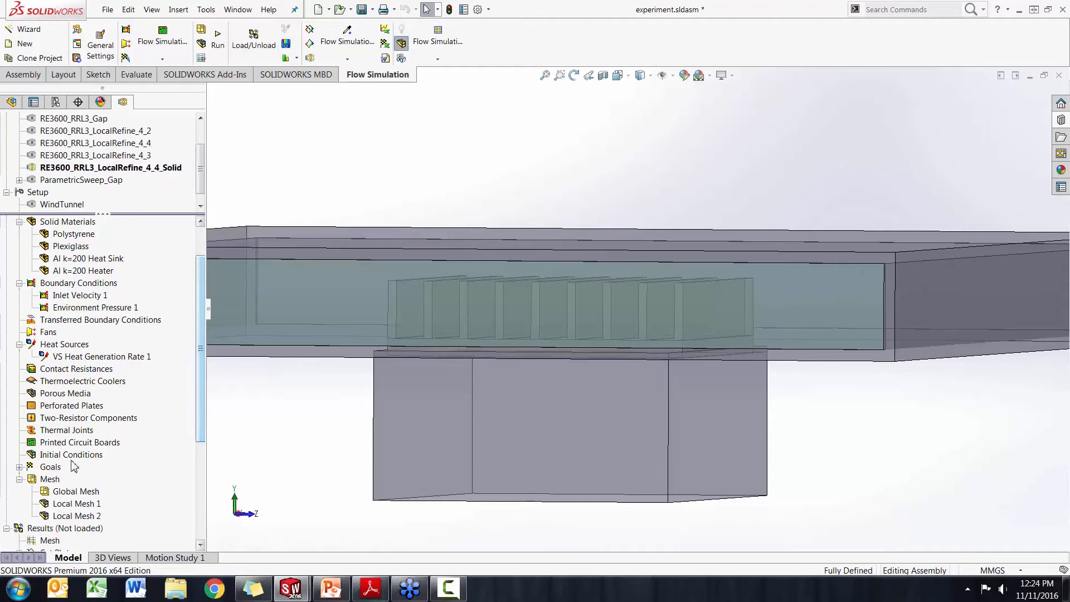
pyautogui.rightClick(71, 517)
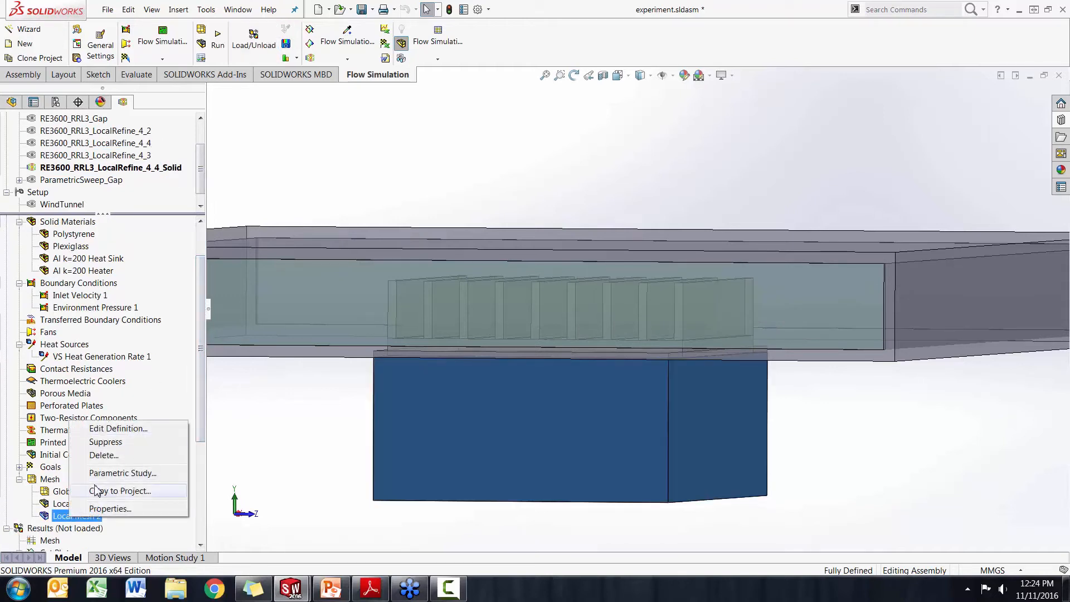
pyautogui.click(116, 429)
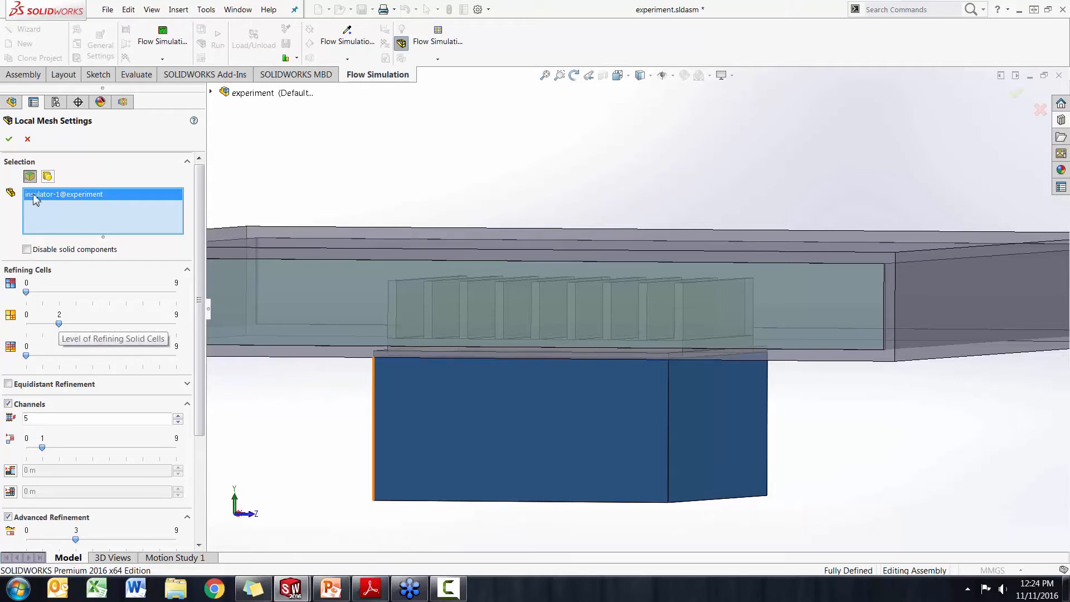
# - Cancel the Local Mesh 2 definition and load the results of the RE3600_RRL3_LocalRefine_4_4_Solid project
pyautogui.click(28, 139)
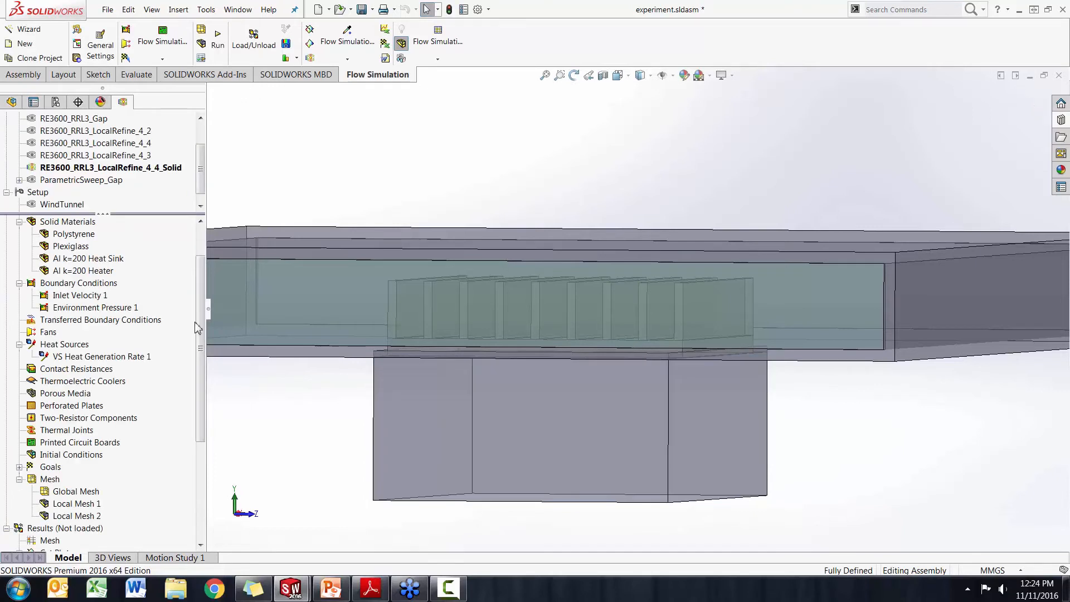
pyautogui.moveTo(202, 340); pyautogui.dragTo(202, 417)
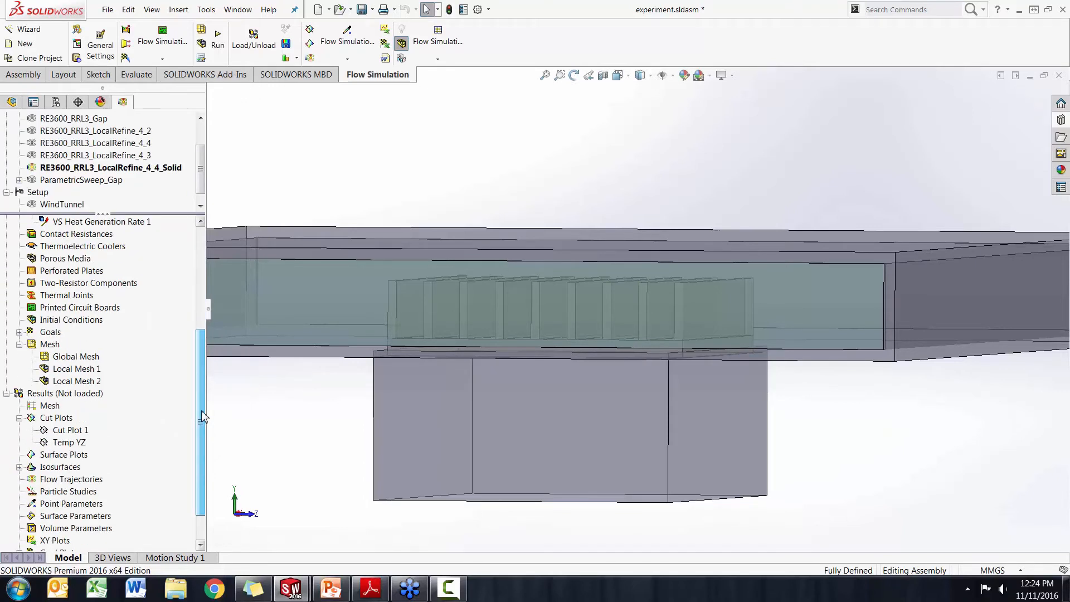
pyautogui.click(254, 39)
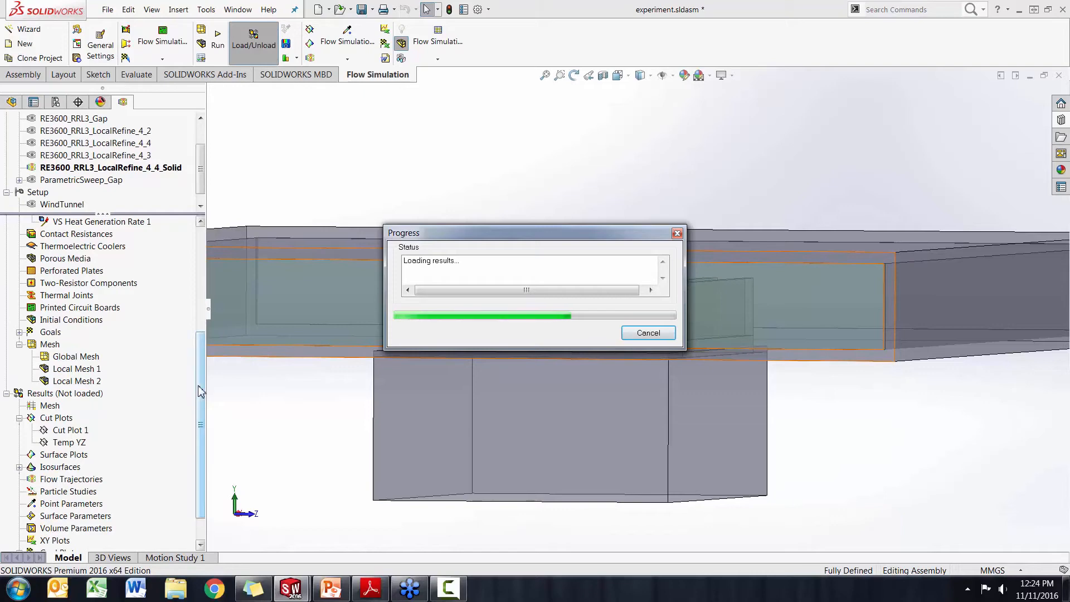
pyautogui.moveTo(201, 398); pyautogui.dragTo(201, 538)
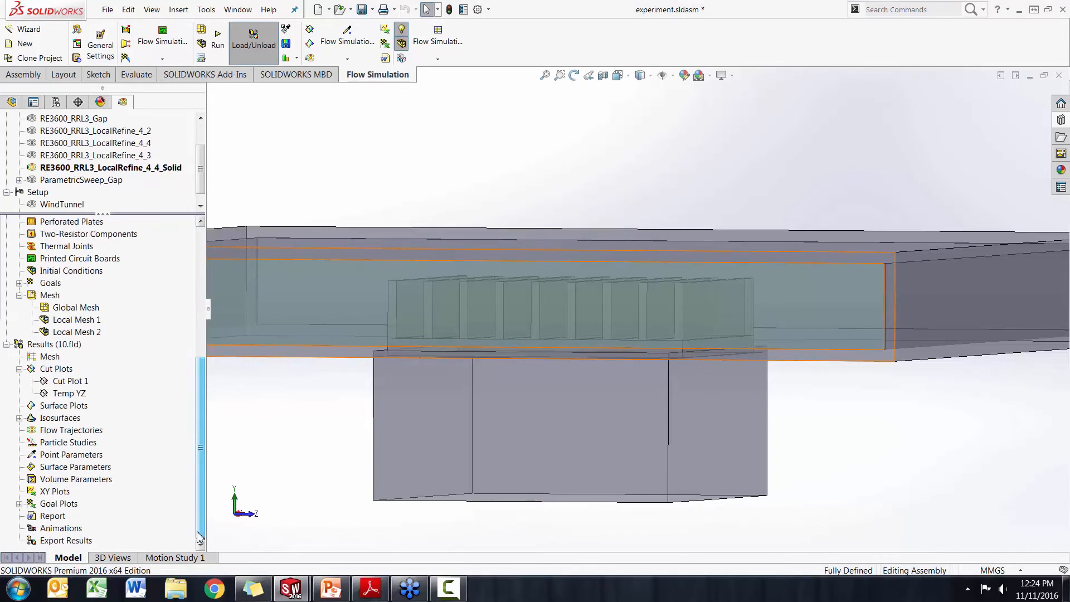
# - Show Cut Plot 1 and view the mesh around the fins and insulator block straight from the left side
pyautogui.rightClick(77, 381)
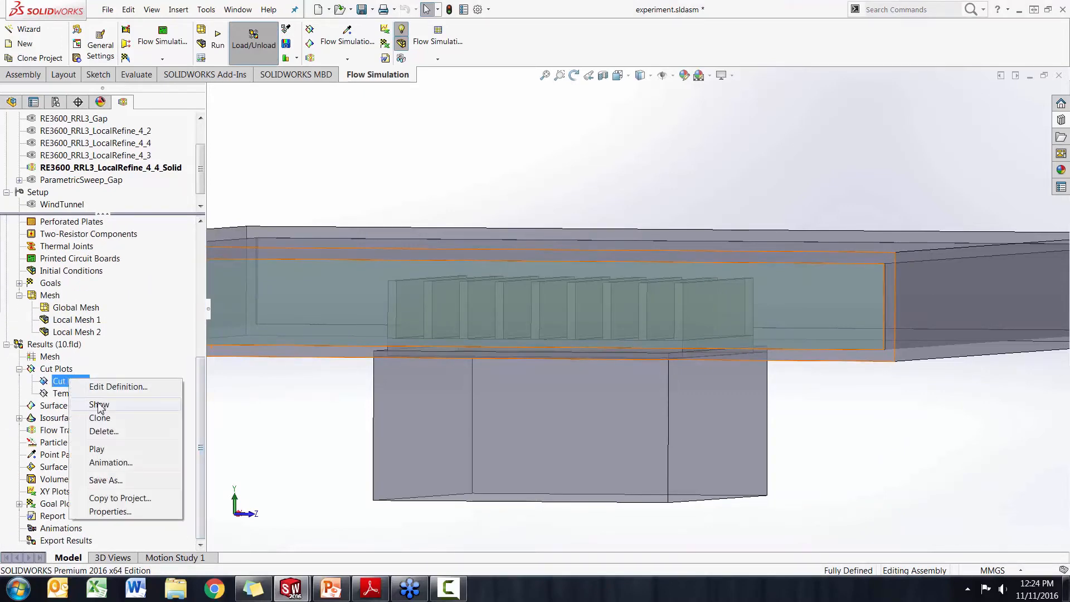
pyautogui.click(103, 411)
pyautogui.press('space')
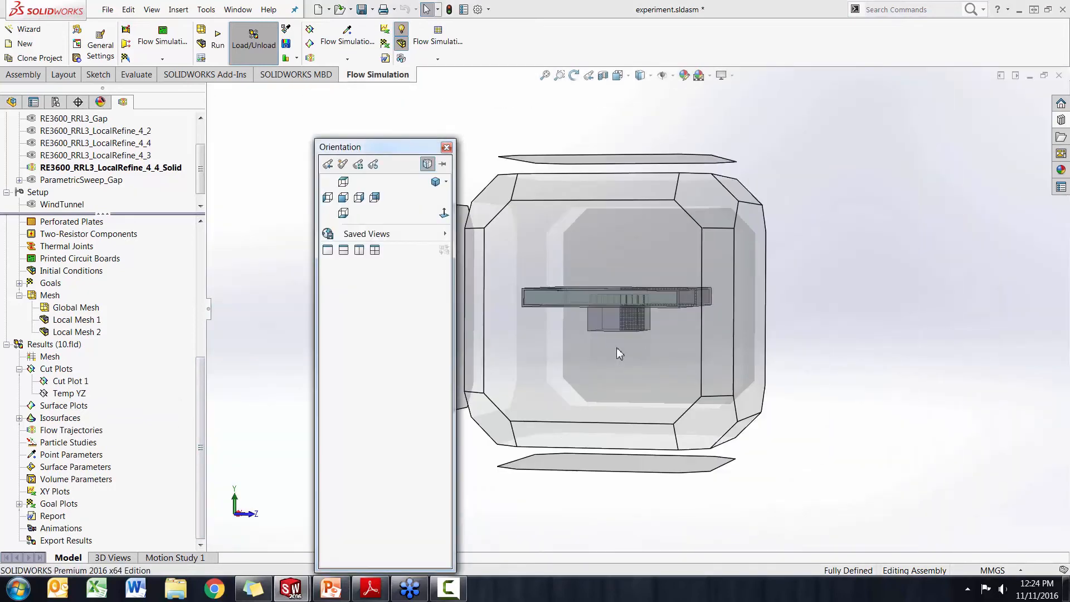
pyautogui.click(617, 347)
pyautogui.scroll(-4, 658, 301)
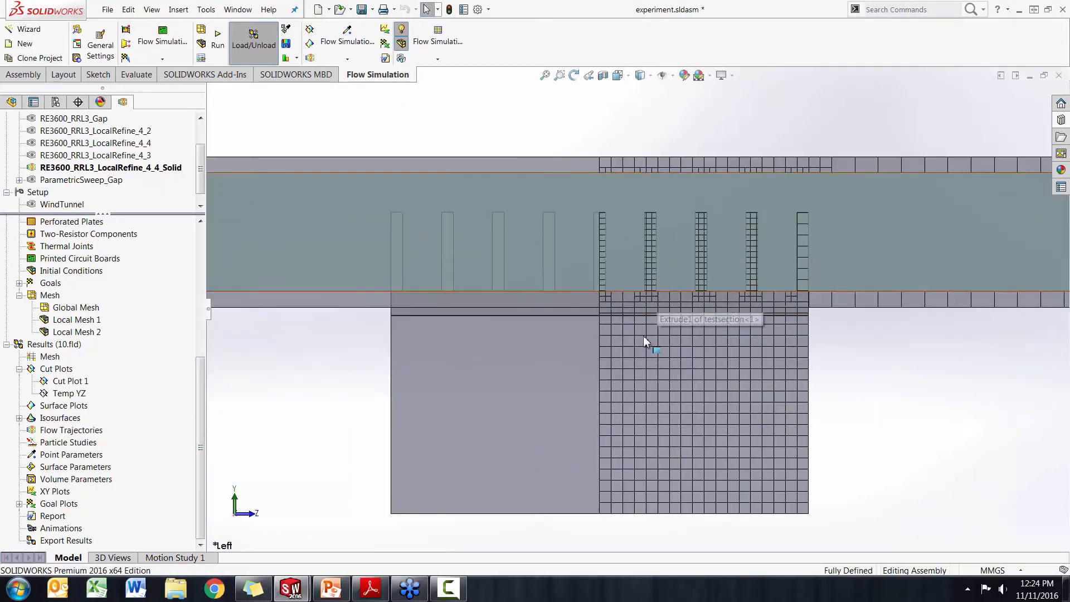
# - Run a results comparison of Cut Plot 1 between RE3600_RRL3_LocalRefine_4_4_Solid and RE3600_RRL3_LocalRefine_4_2
pyautogui.click(296, 58)
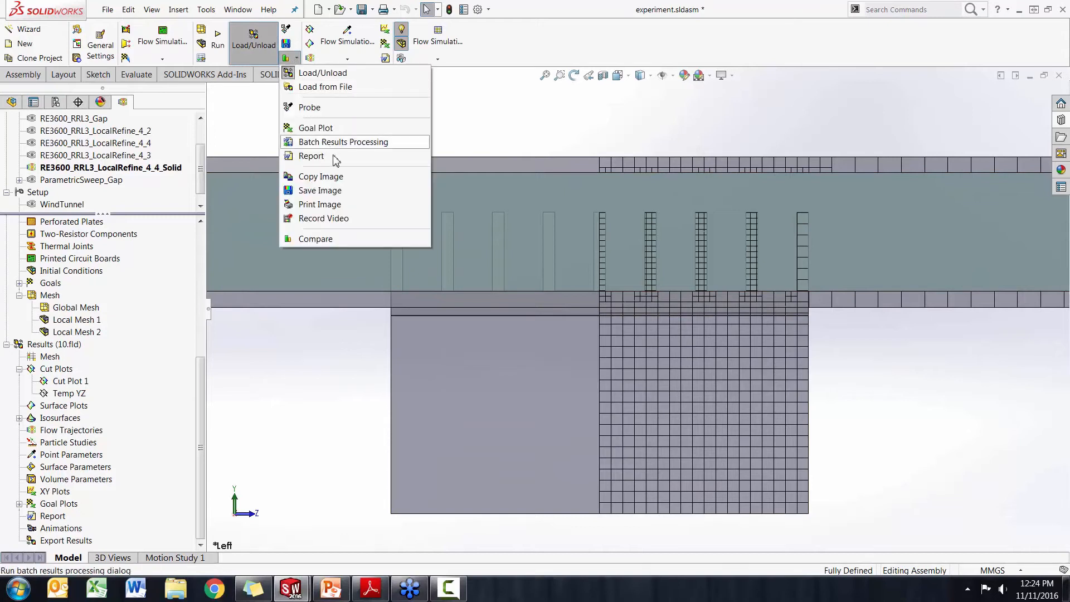
pyautogui.click(313, 240)
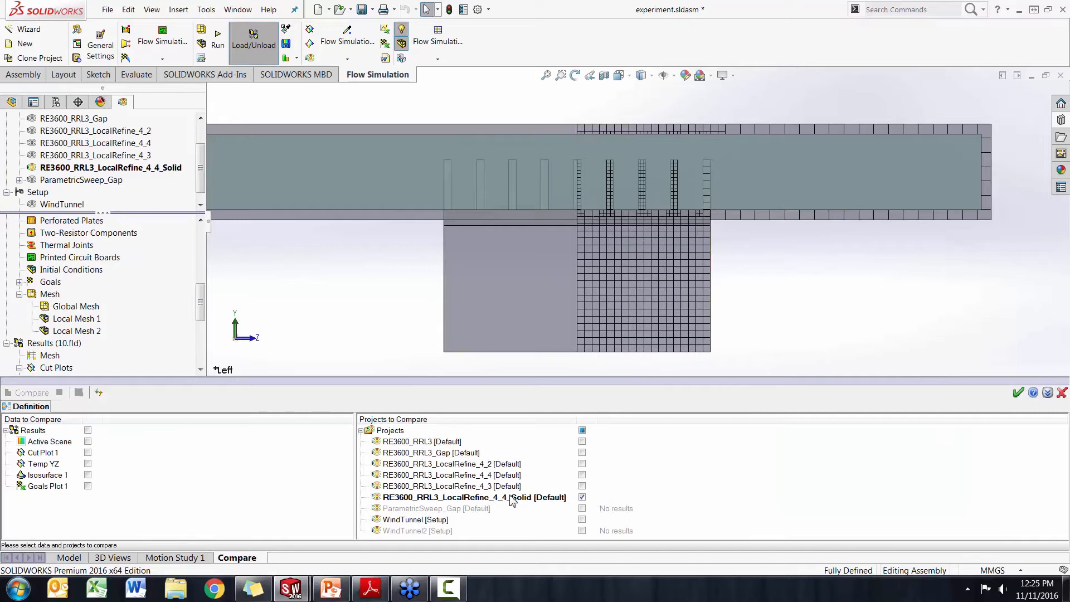
pyautogui.click(584, 465)
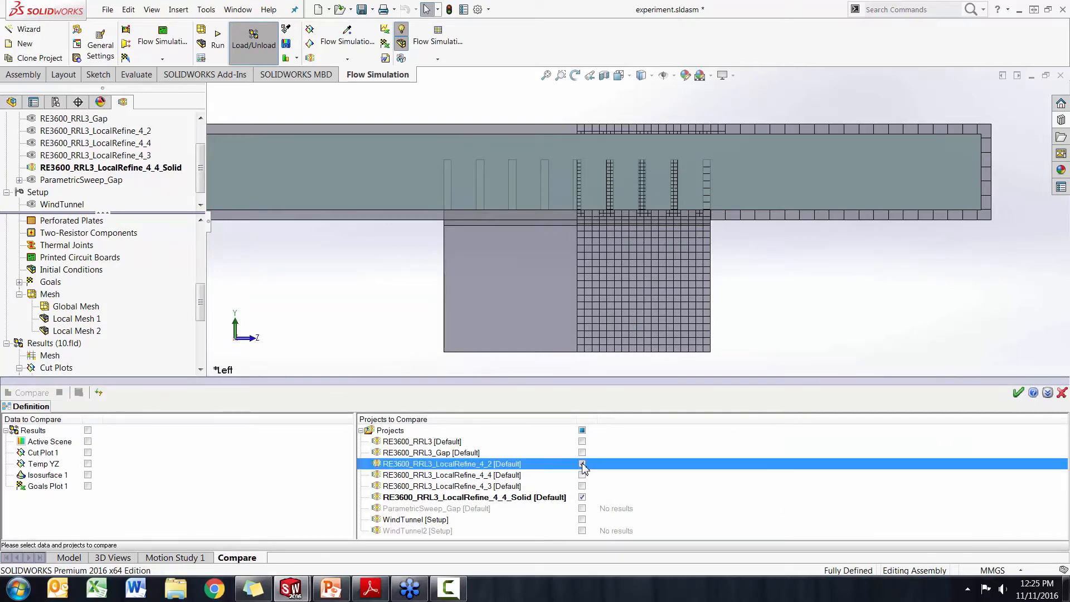
pyautogui.click(87, 453)
pyautogui.click(24, 393)
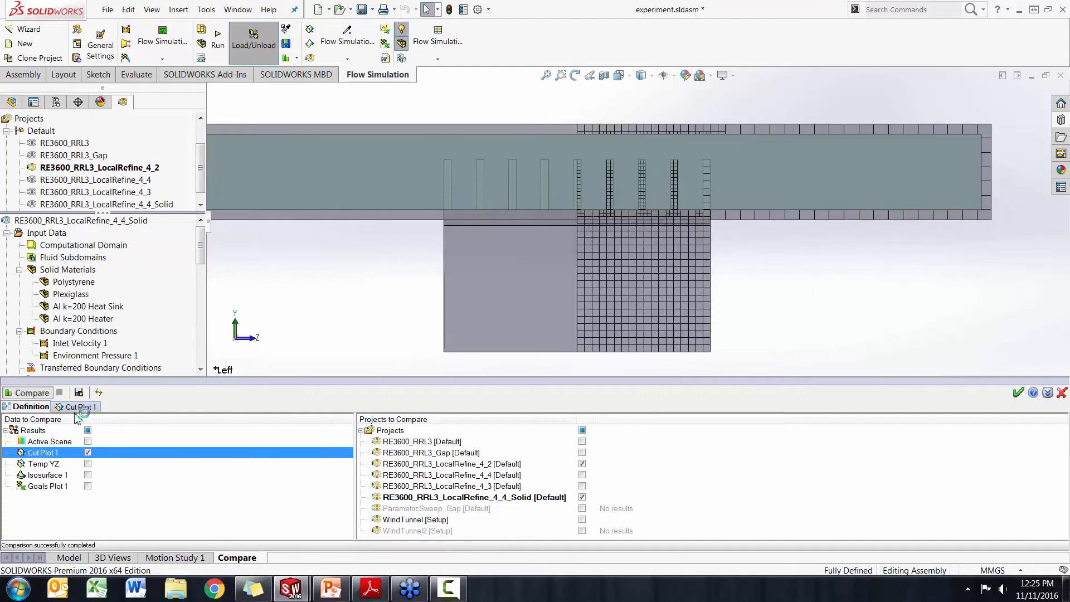
# - Enlarge the Cut Plot 1 comparison images to examine both insulator block meshes side by side, and close the comparison
pyautogui.click(79, 407)
pyautogui.moveTo(237, 379); pyautogui.dragTo(237, 82)
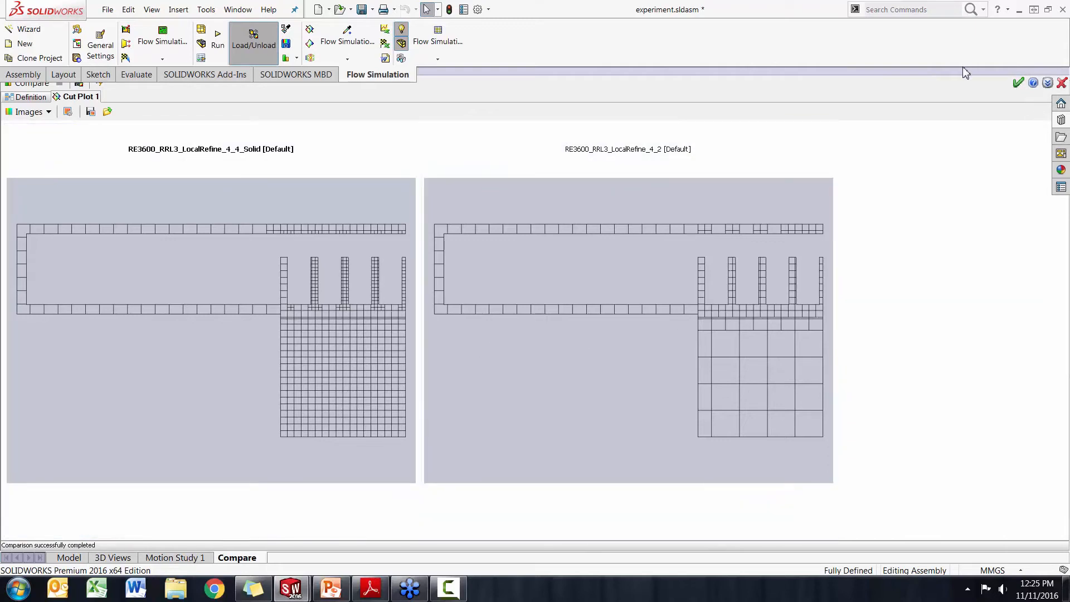
pyautogui.moveTo(962, 66); pyautogui.dragTo(965, 254)
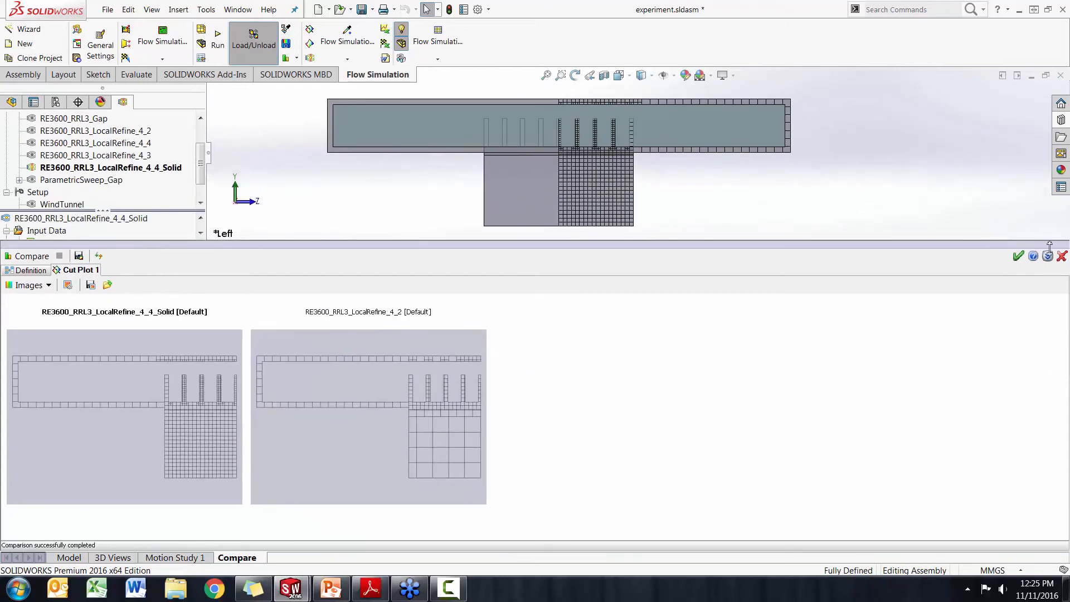
pyautogui.click(1062, 256)
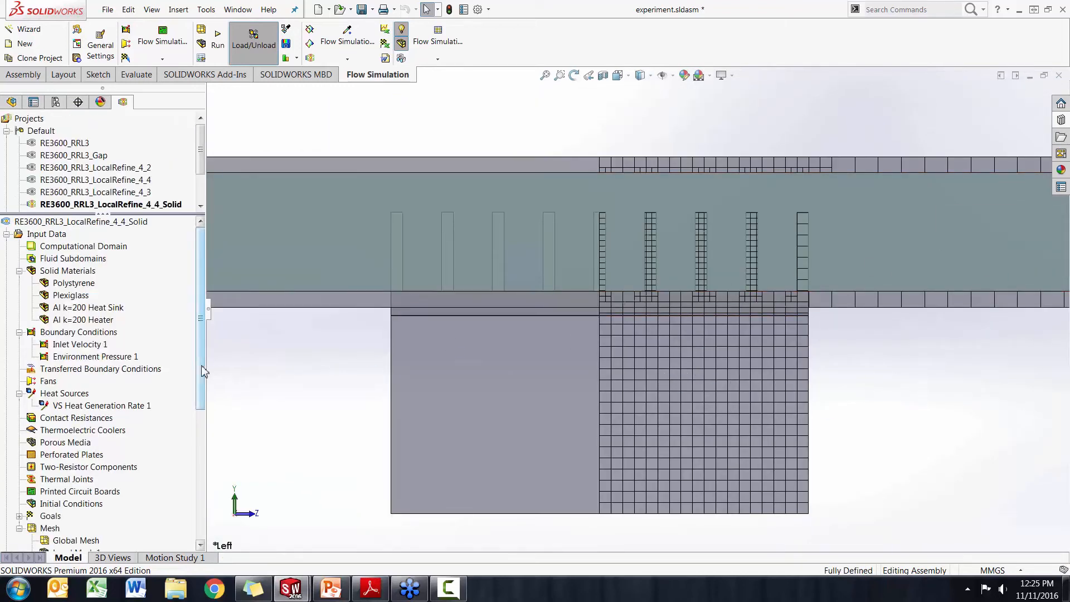
# - Switch to the Meshing for Thermal Analysis presentation in PowerPoint, start the slide show at slide 7, and advance to the mesh settings slide
pyautogui.click(331, 589)
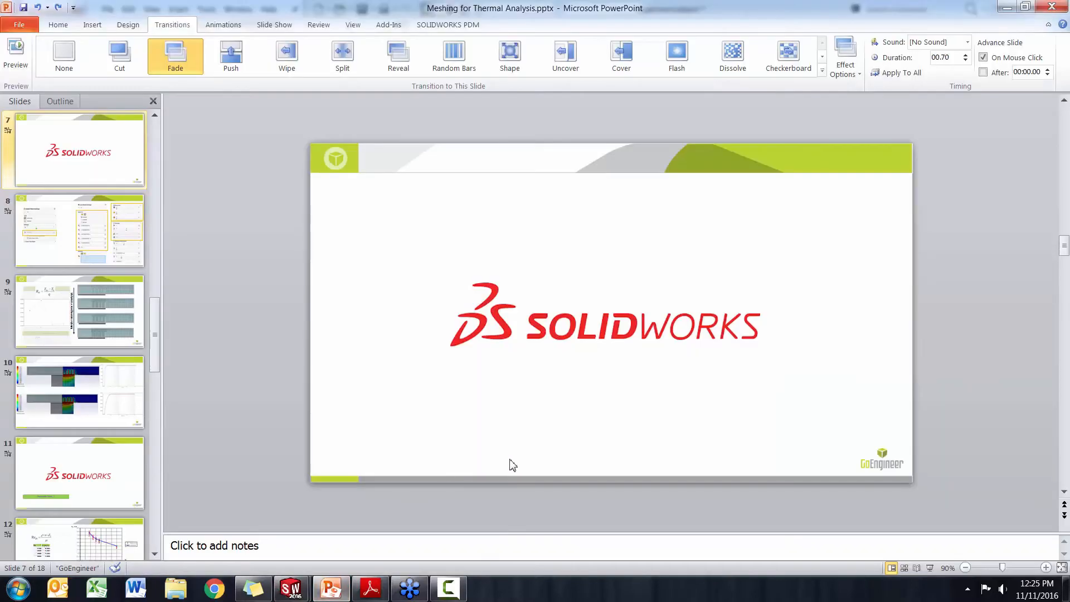
pyautogui.click(928, 570)
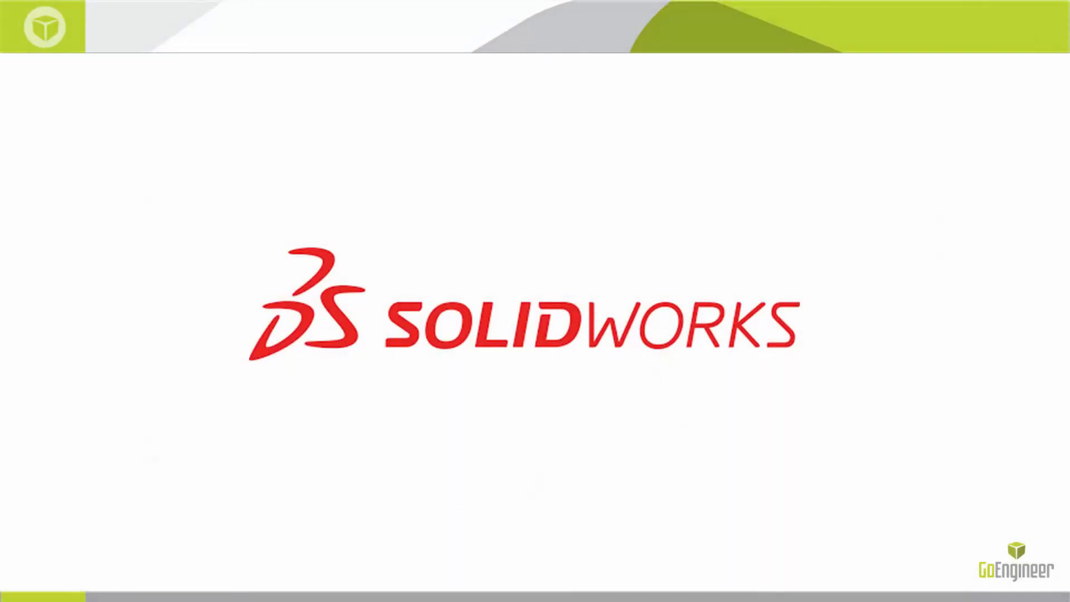
pyautogui.press('Right')
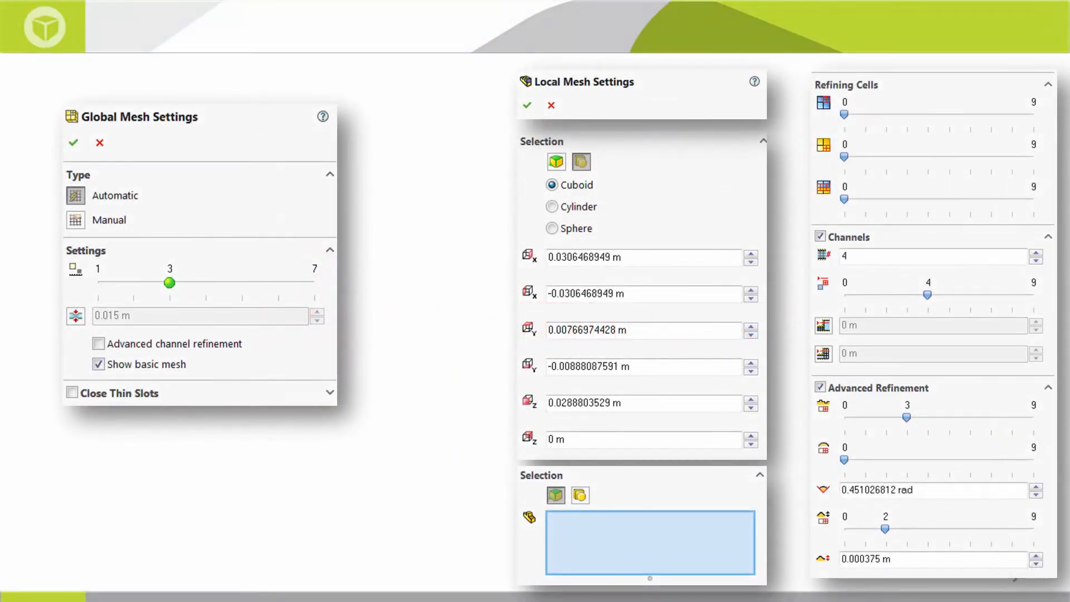